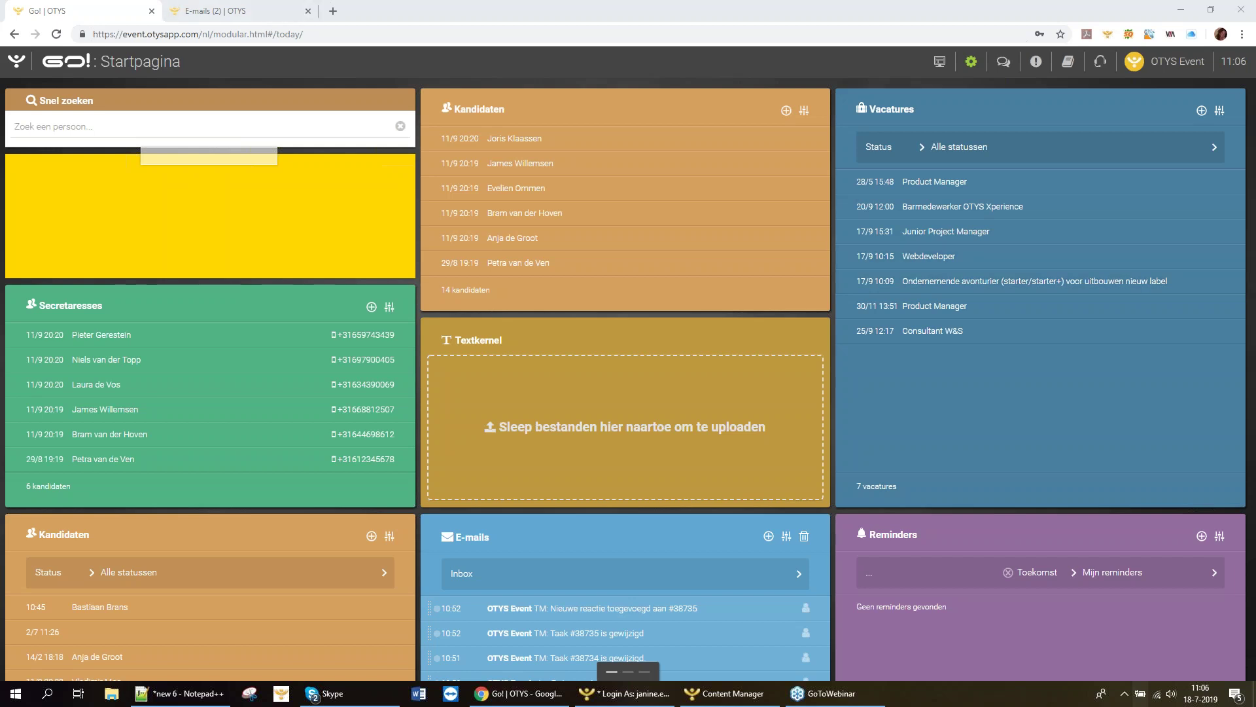
Go to the Interacties module from the OTYS module launcher.
left_click(25, 66)
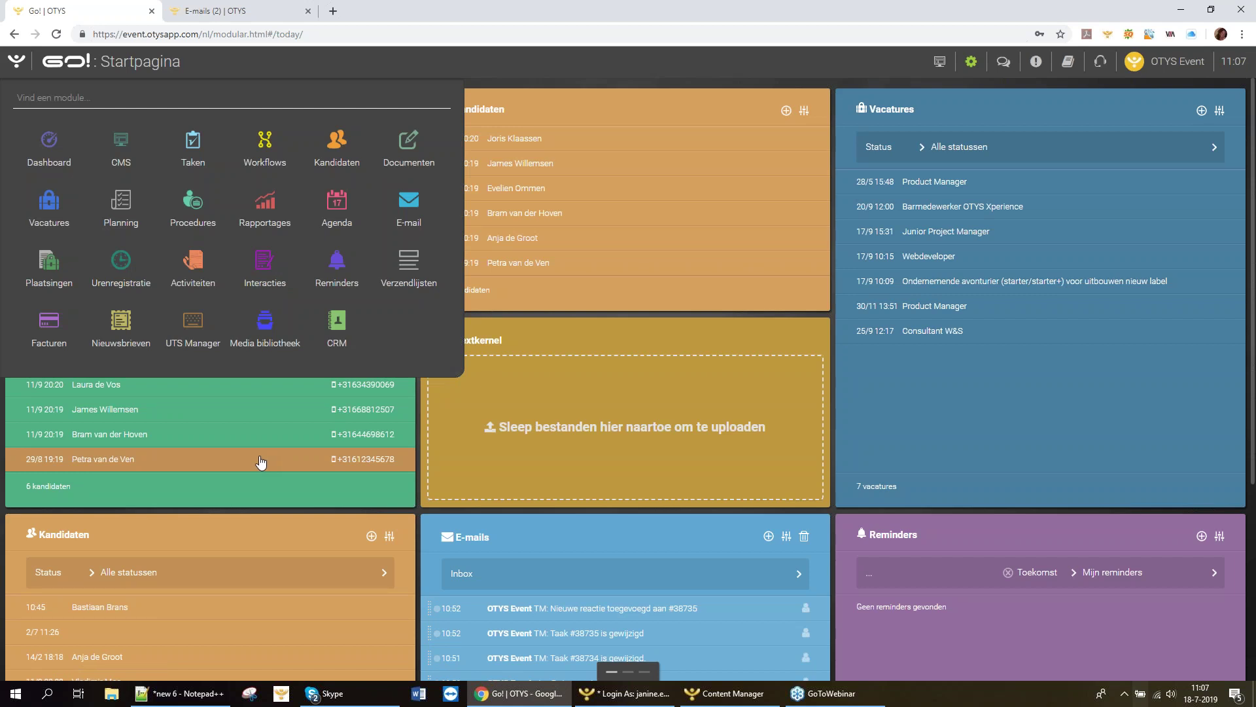
left_click(272, 267)
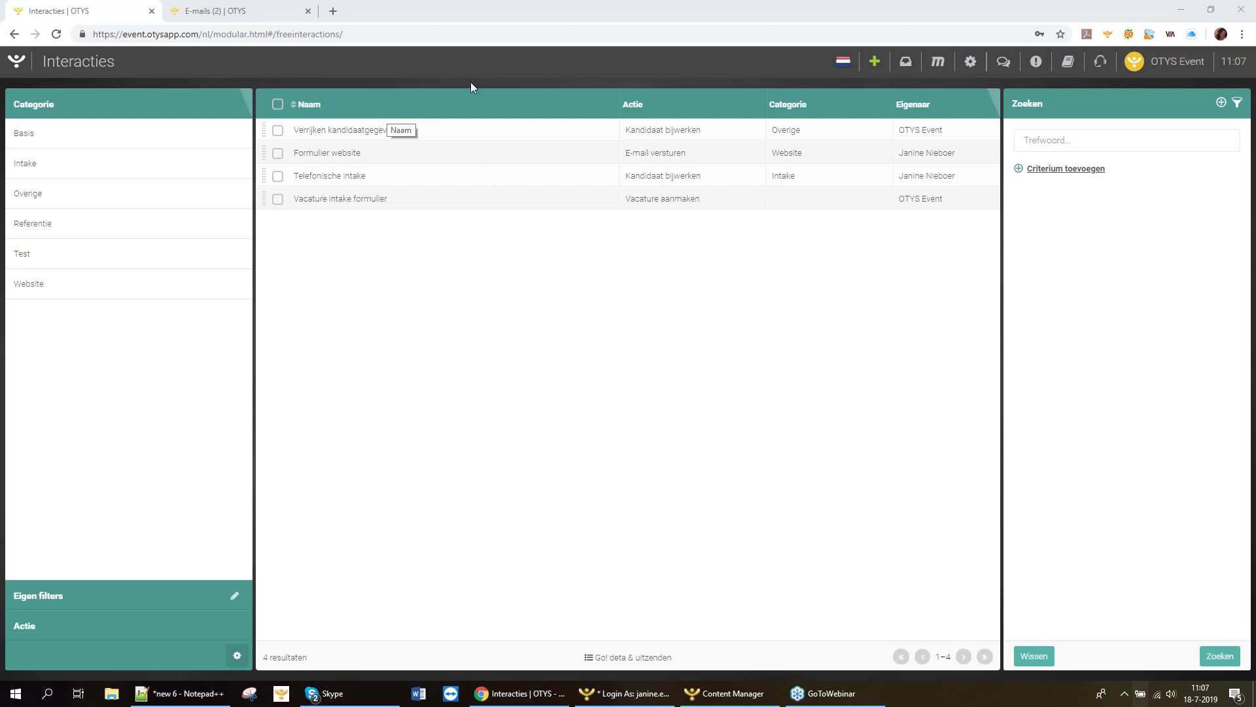
Create a new interaction form and make its Formulier informatie editable, selecting the Titel field.
left_click(876, 65)
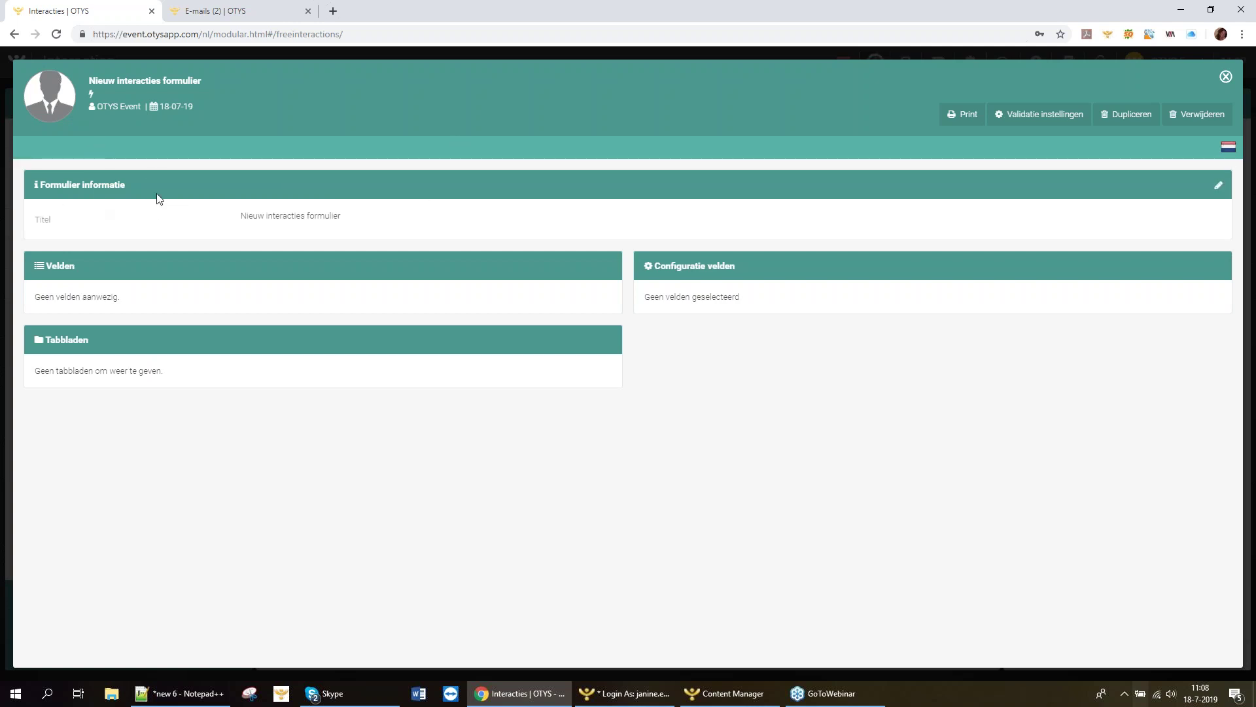
left_click(1219, 190)
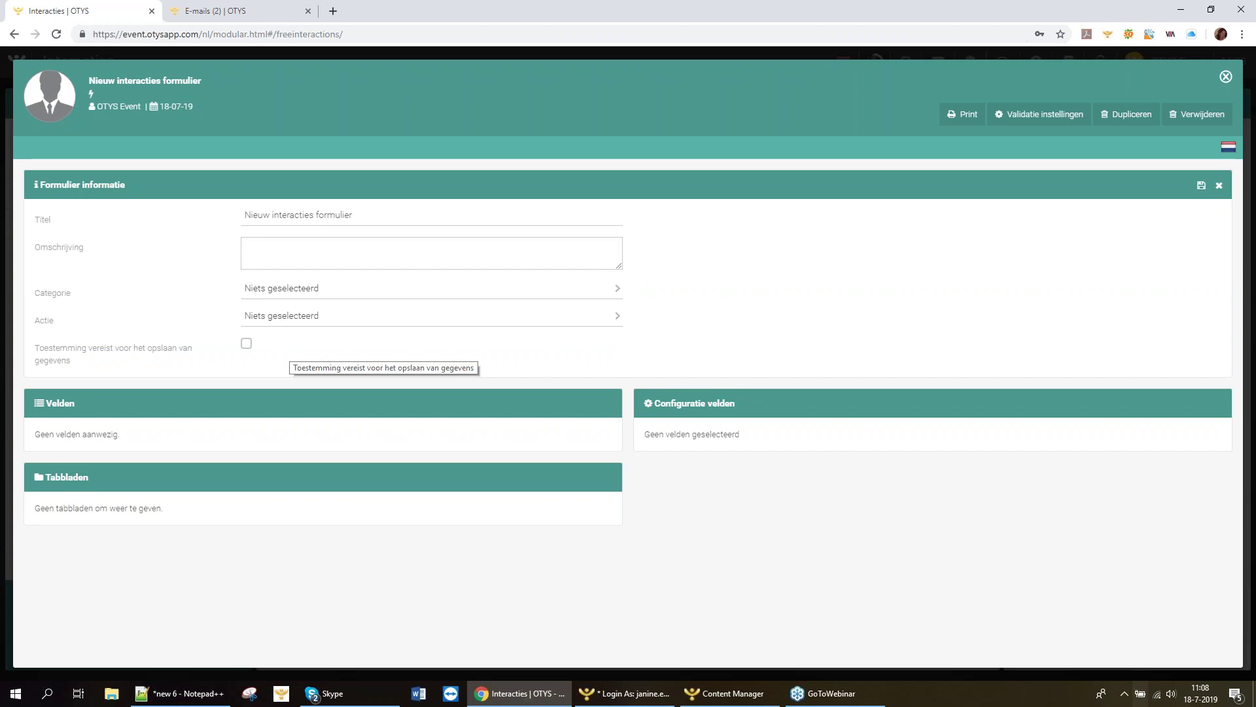
left_click(324, 214)
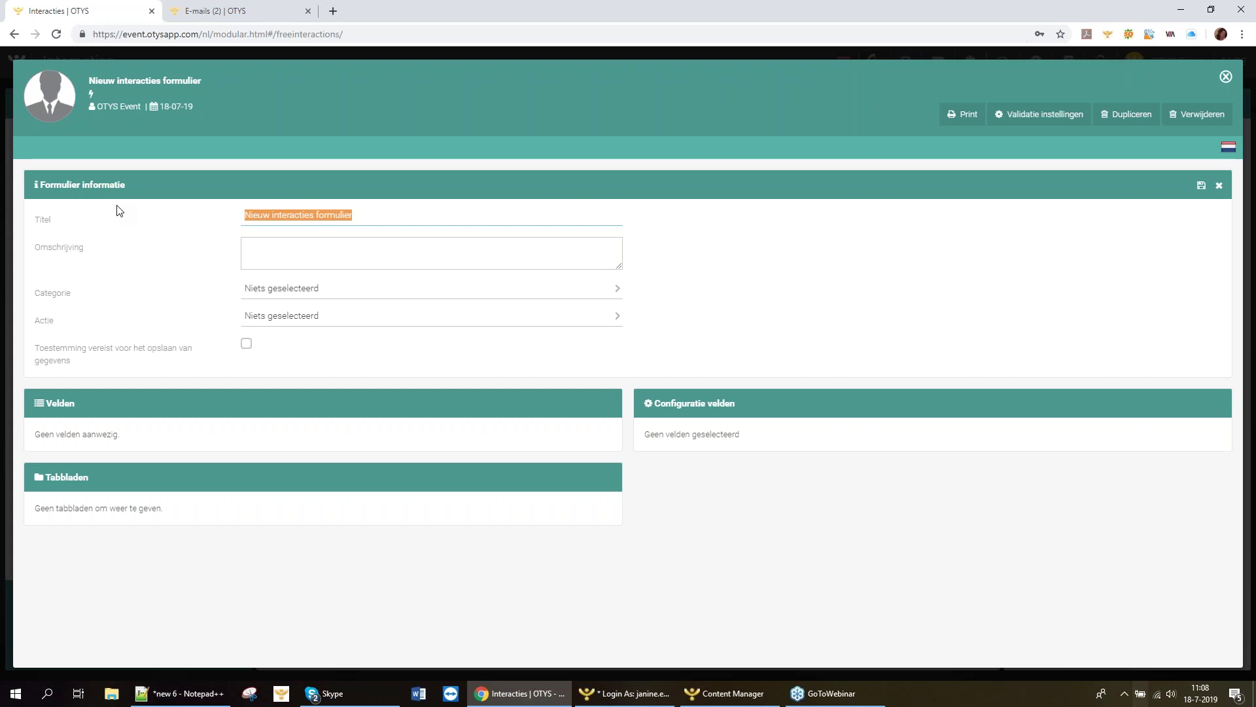
Title the form 'Telefonische Intake - open inschrijving'.
key("BackSpace")
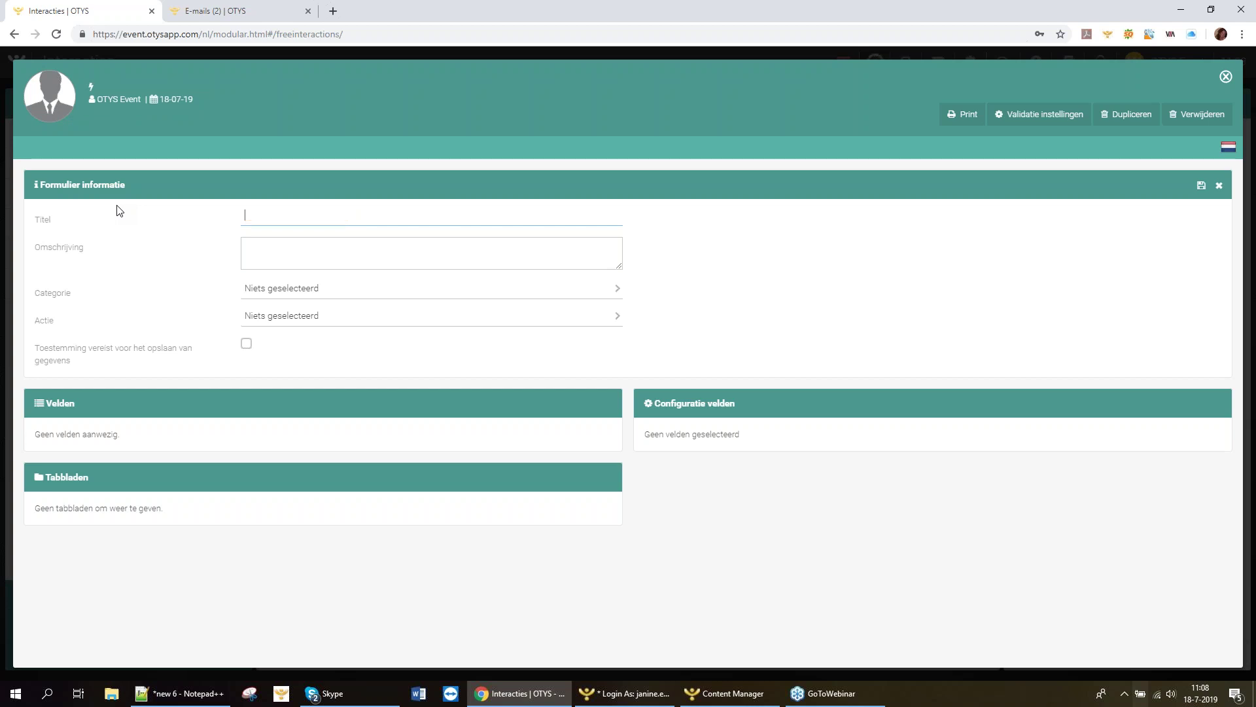
type("Telefonische Intake open inschrij")
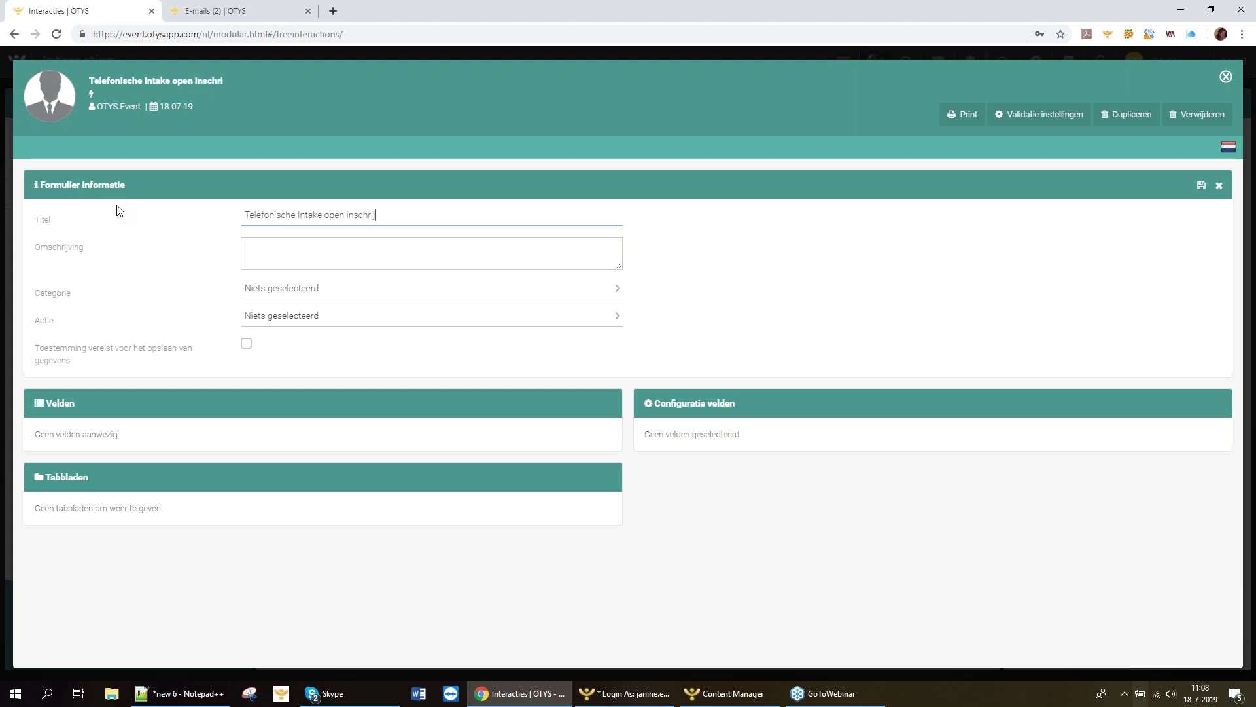
type("ving")
key("ctrl+Left")
key("ctrl+Left")
type("-")
Enter 'omschrijving' as the form description, correcting the typo.
left_click(307, 255)
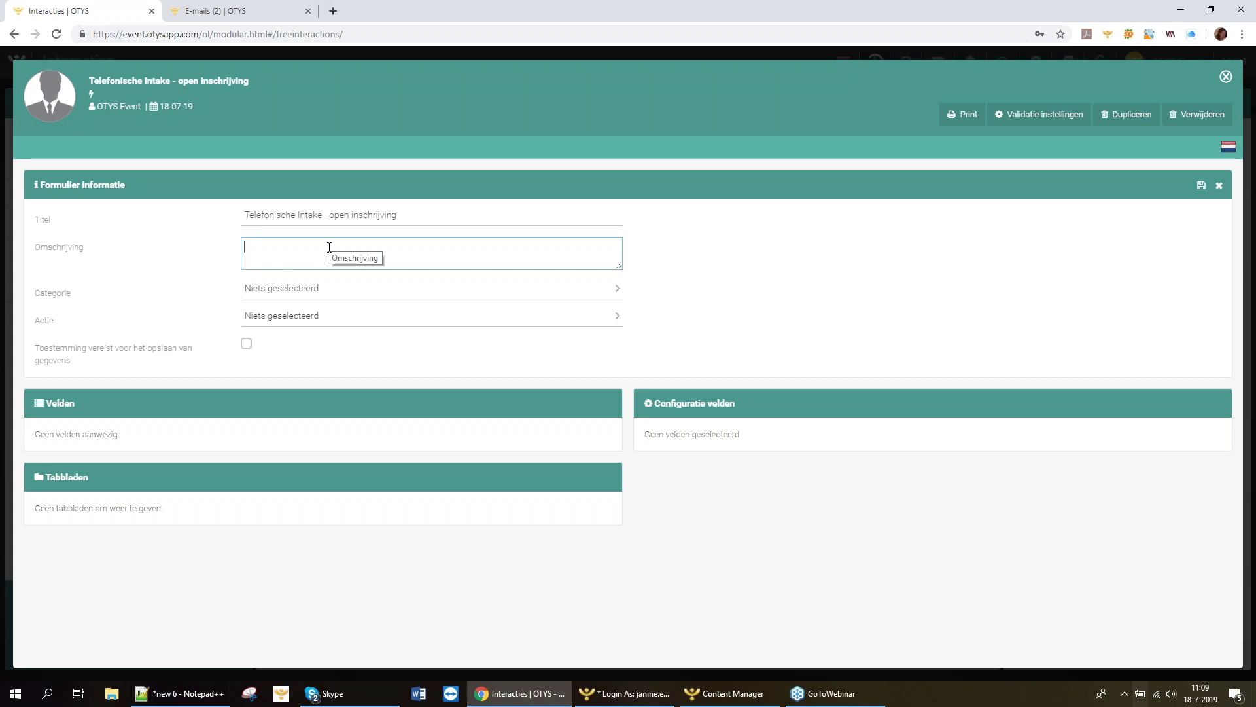
type("omscrhijving")
left_click(265, 247)
key("BackSpace")
key("Right")
type("r")
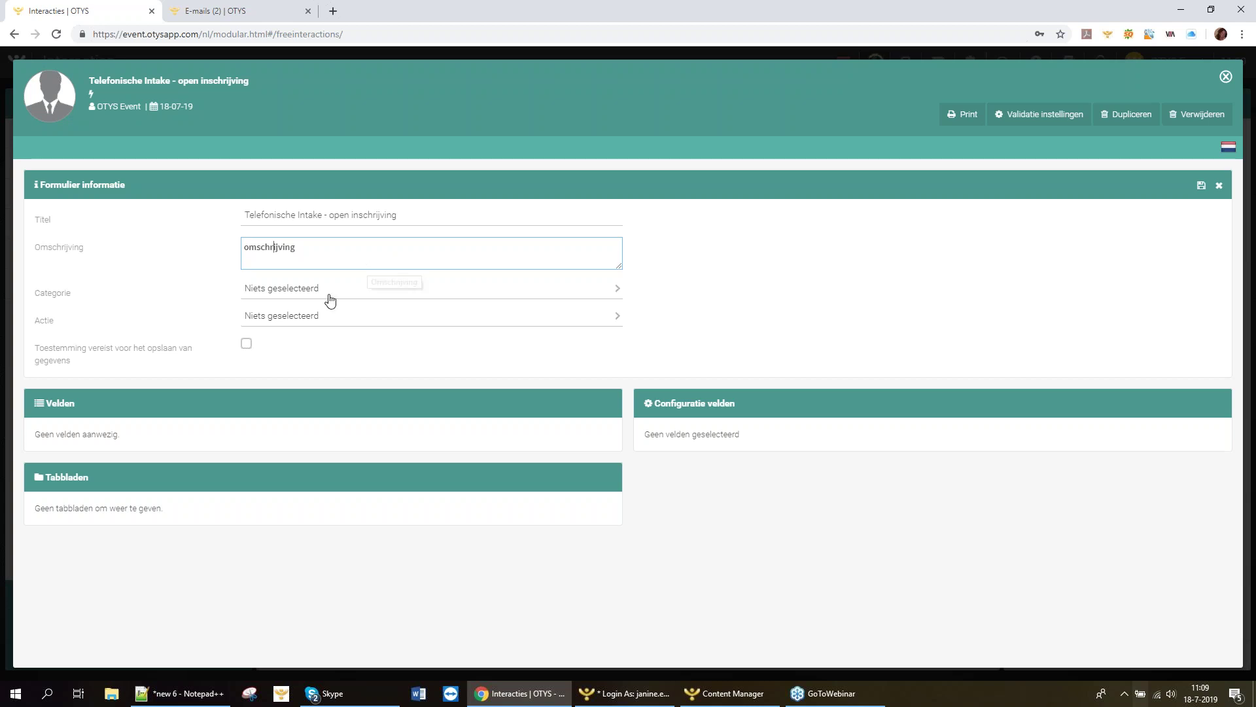
left_click(332, 294)
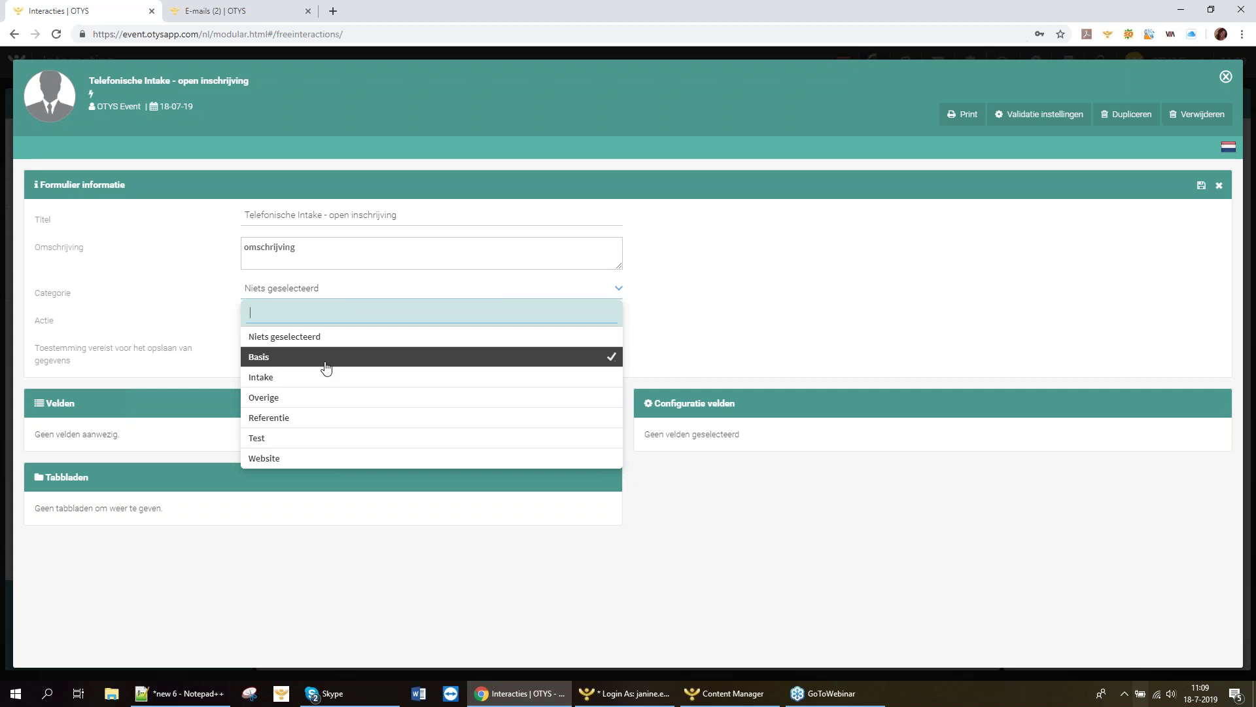
Set the form category to Intake and the action to Kandidaat bijwerken.
left_click(276, 384)
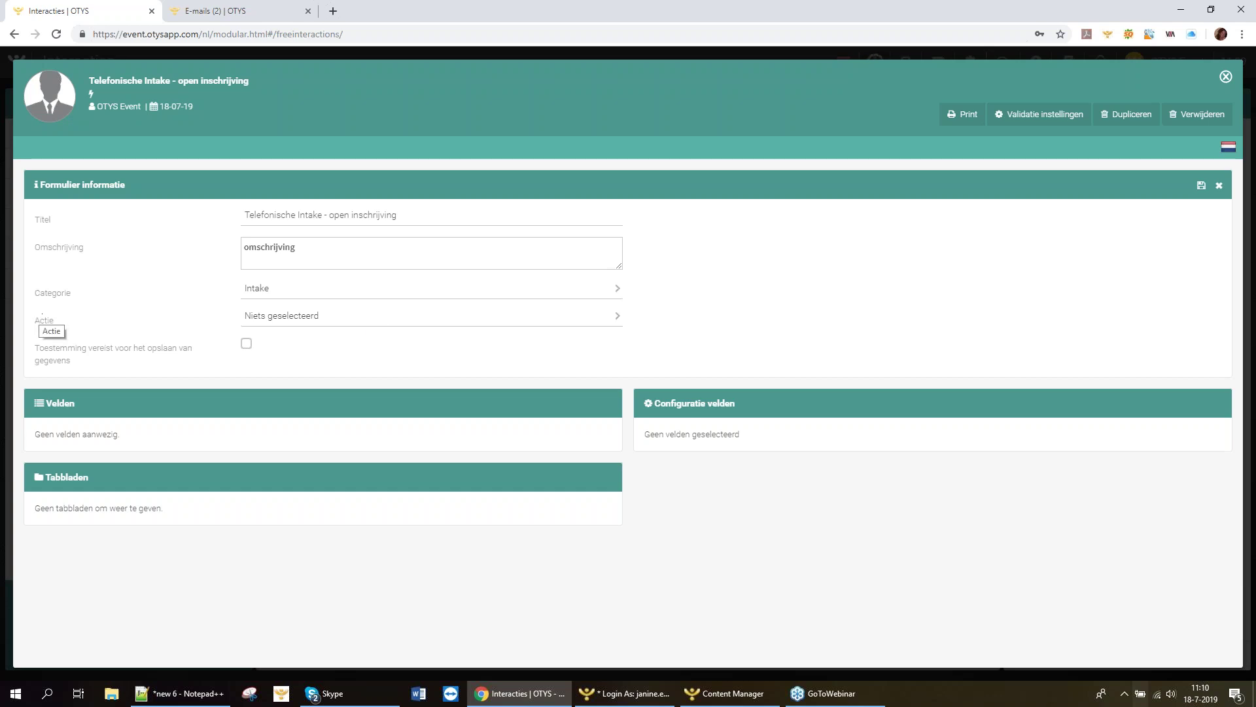
left_click(328, 321)
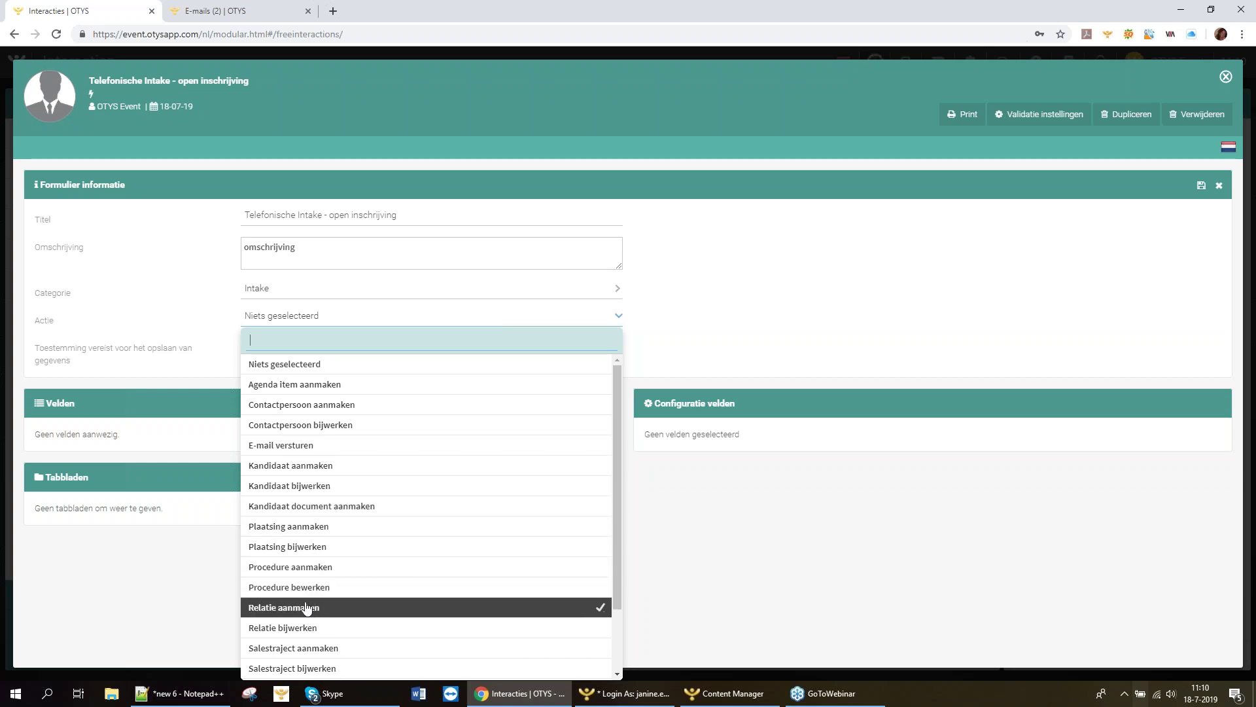
scroll(307, 608, "down", 2)
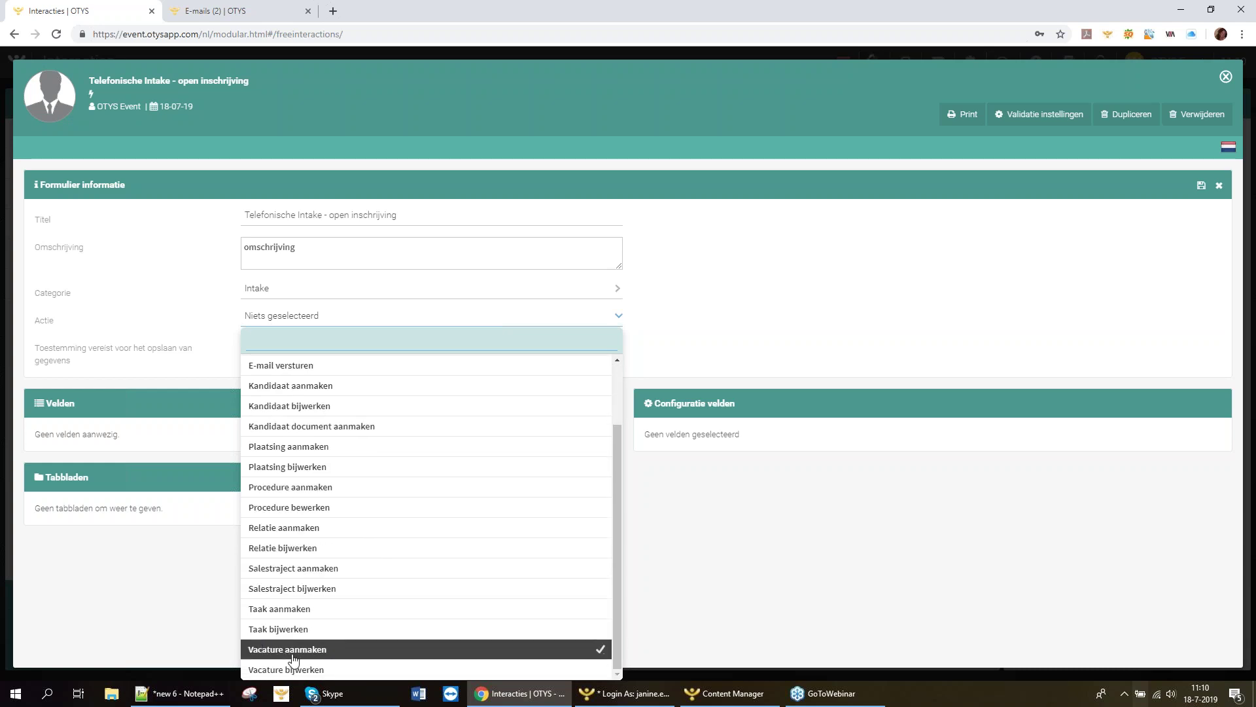
scroll(293, 658, "up", 2)
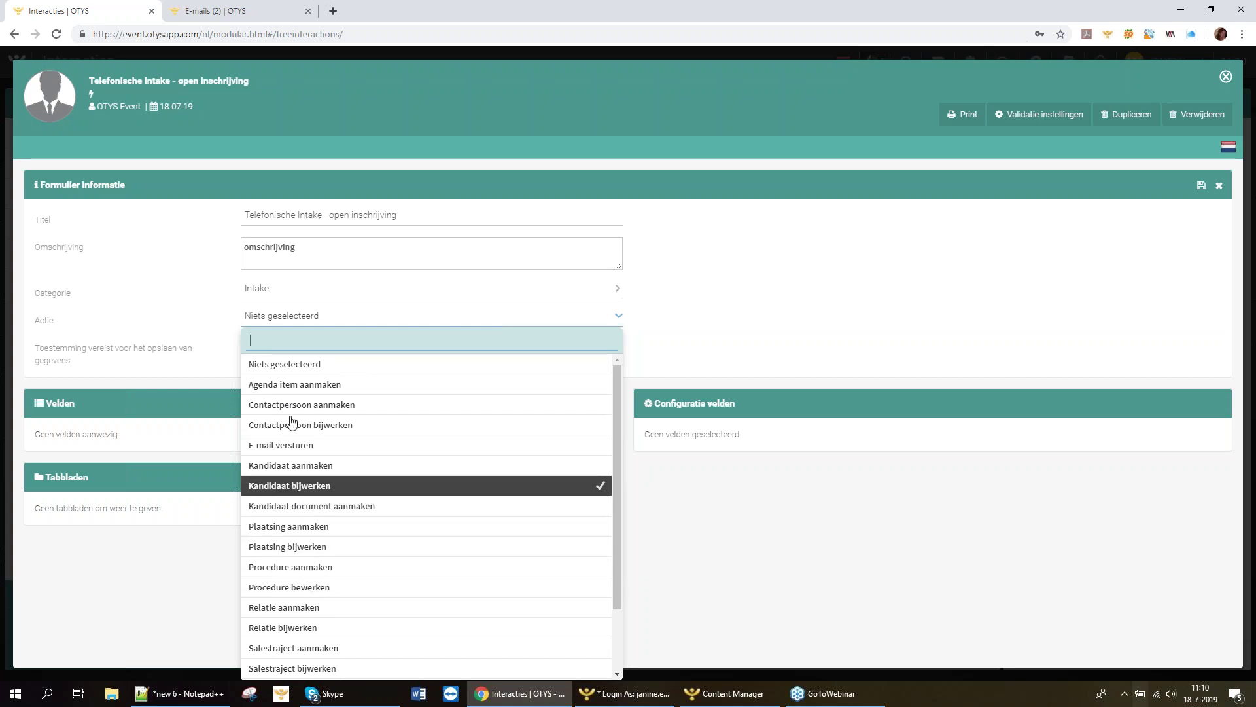
left_click(281, 490)
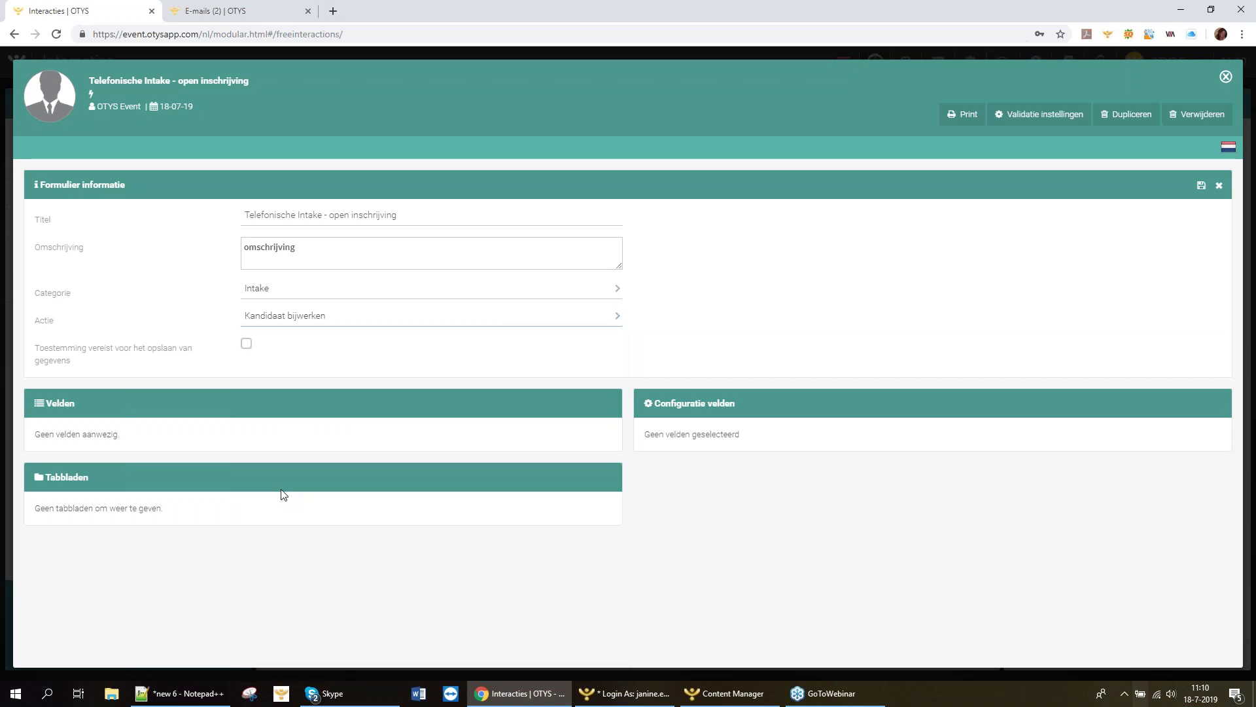
Save the form information.
left_click(1203, 187)
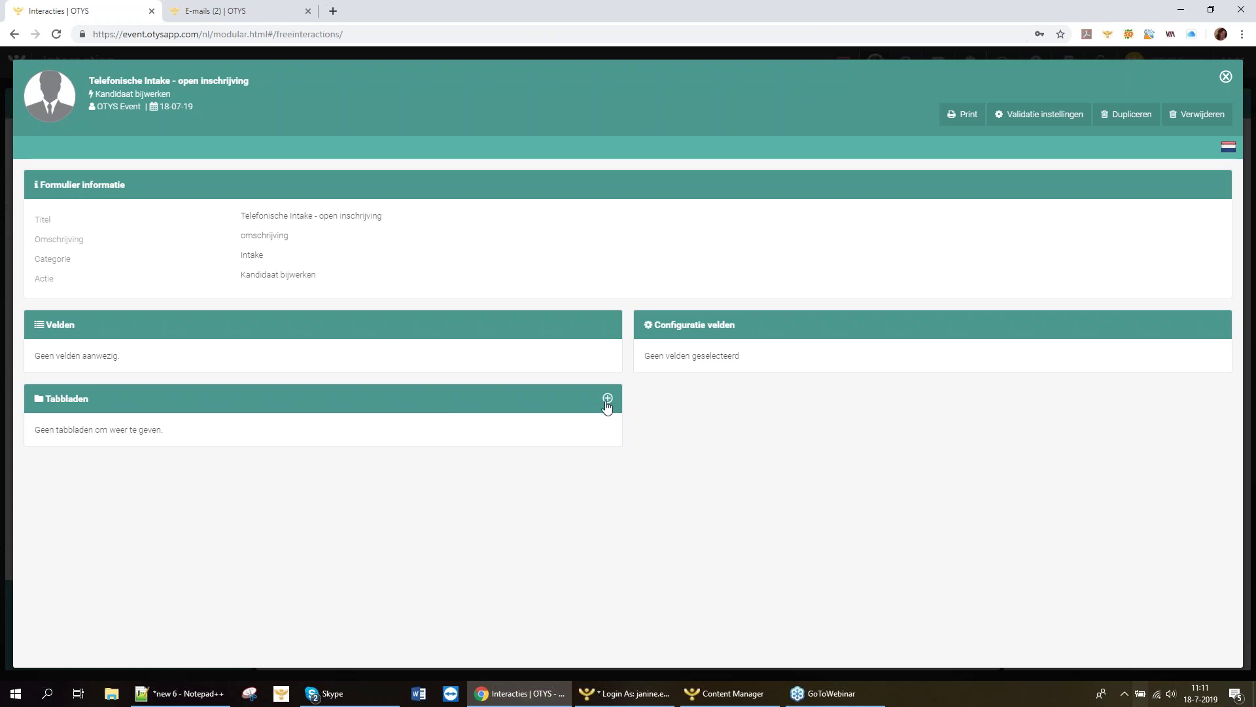
left_click(608, 400)
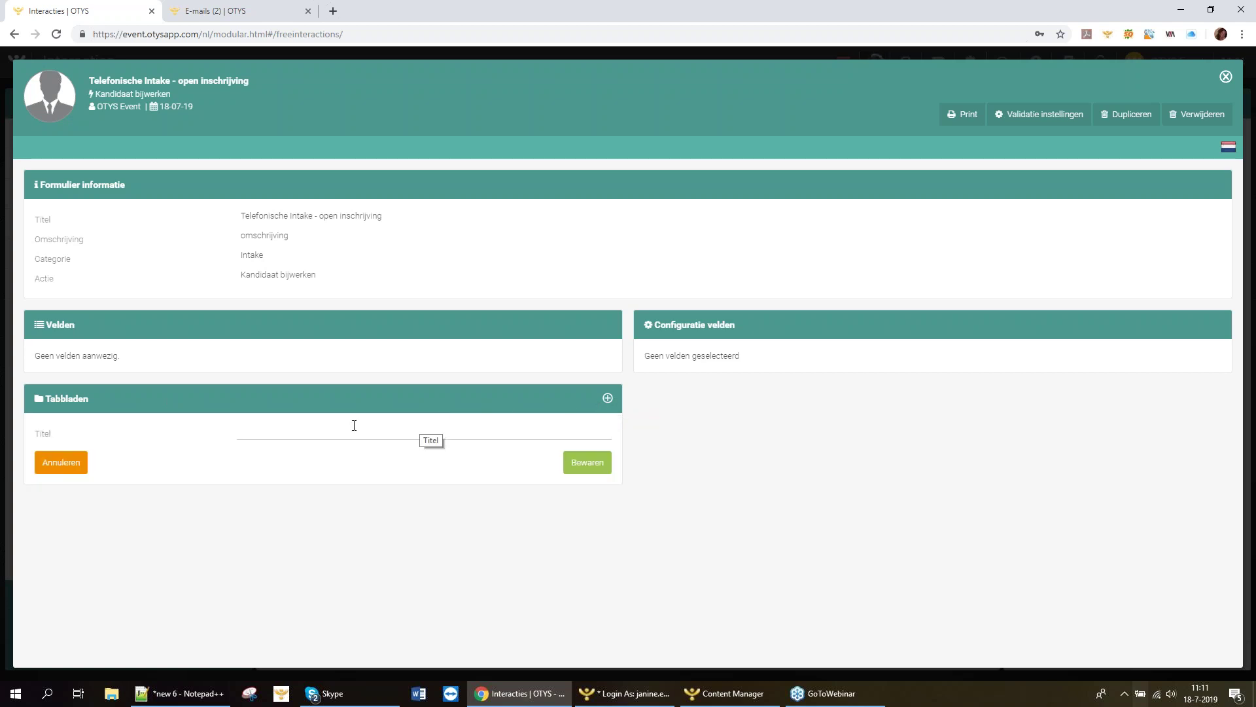
left_click(362, 432)
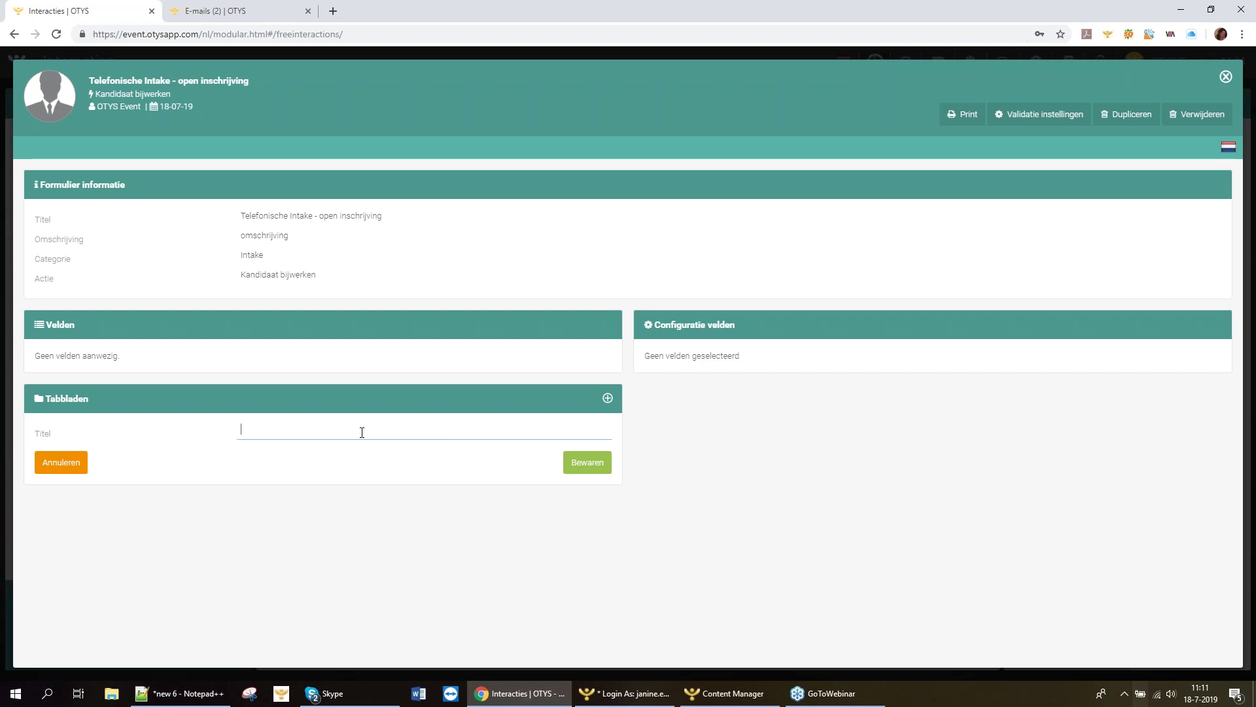
type("Algemene gegevens")
left_click(580, 462)
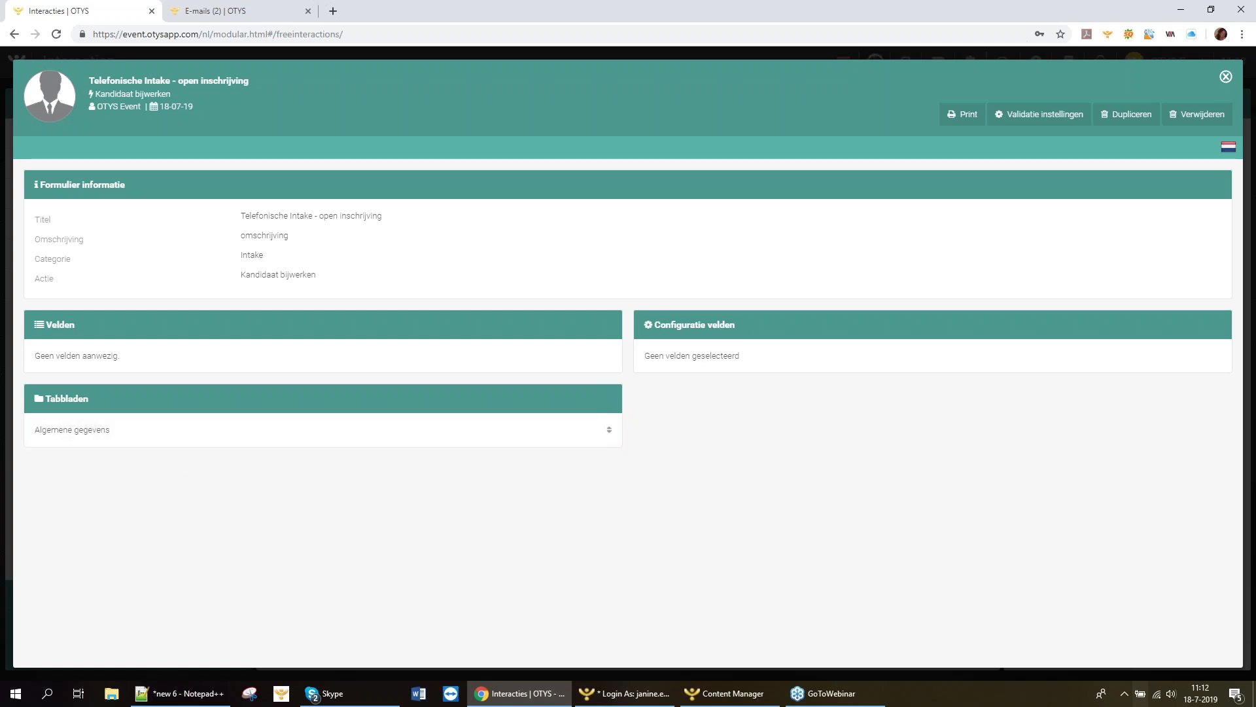
mouse_move(89, 452)
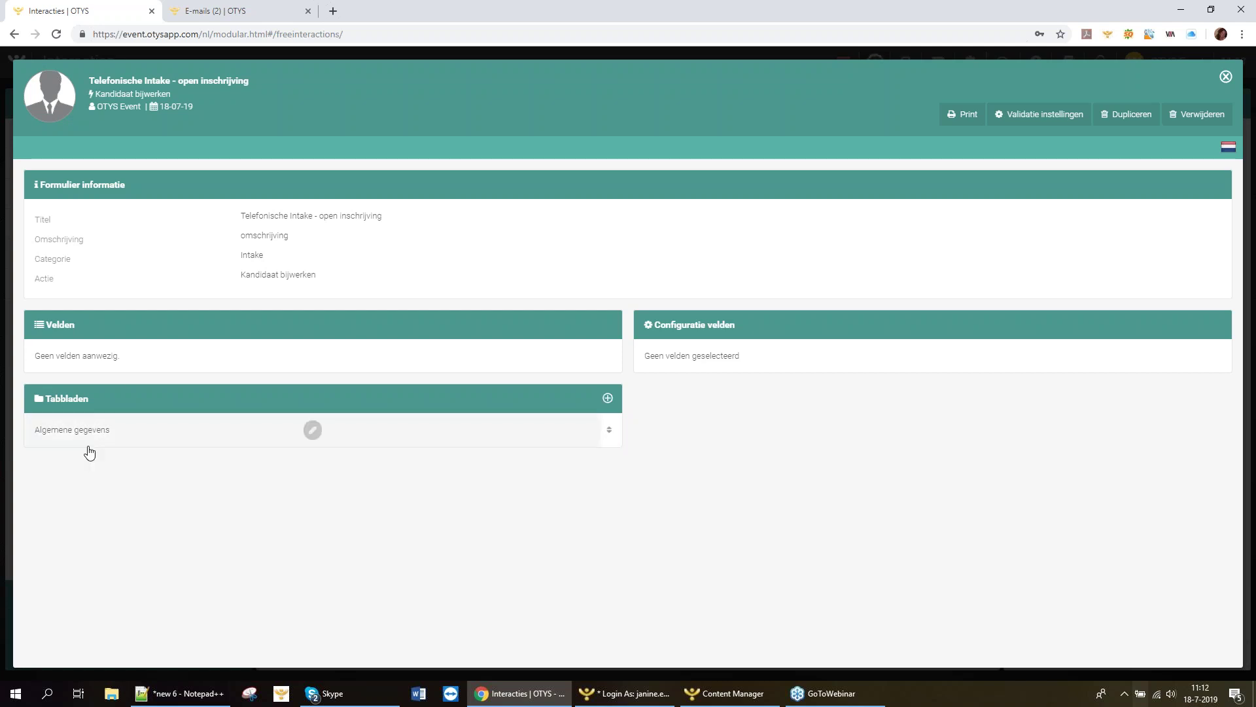
left_click(608, 399)
left_click(347, 426)
type("Achtergrond")
left_click(579, 462)
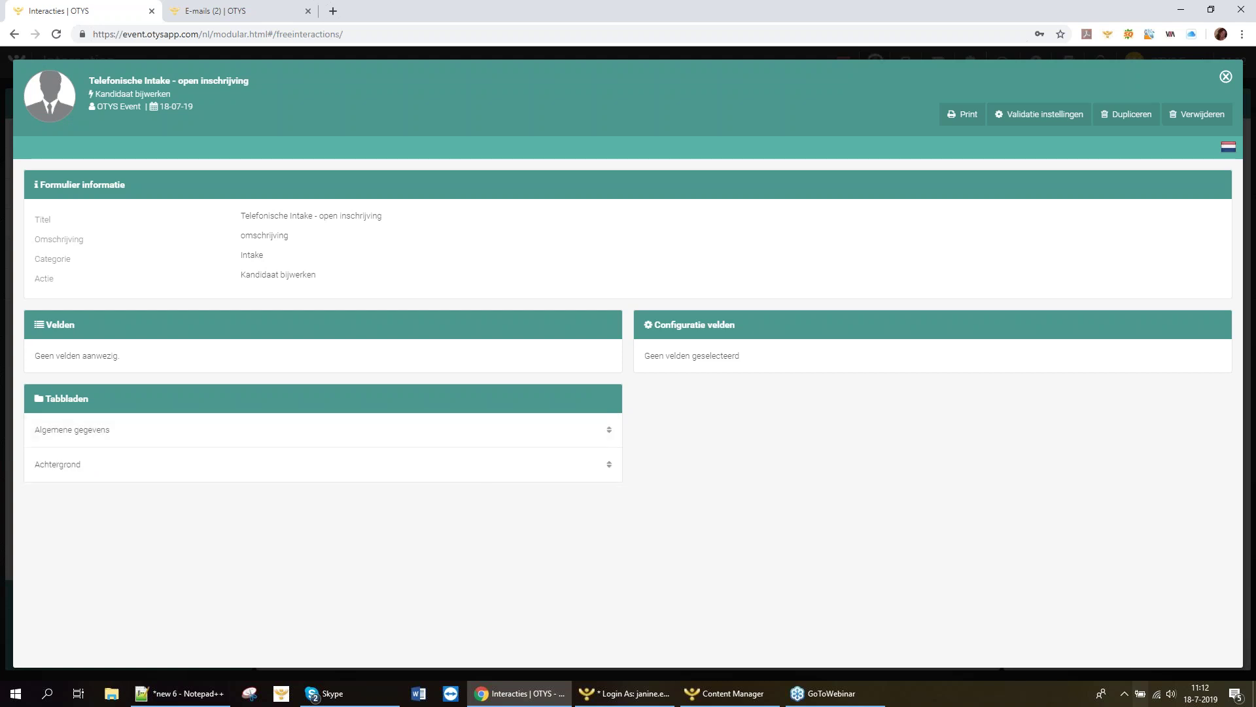
left_click(608, 398)
left_click(365, 427)
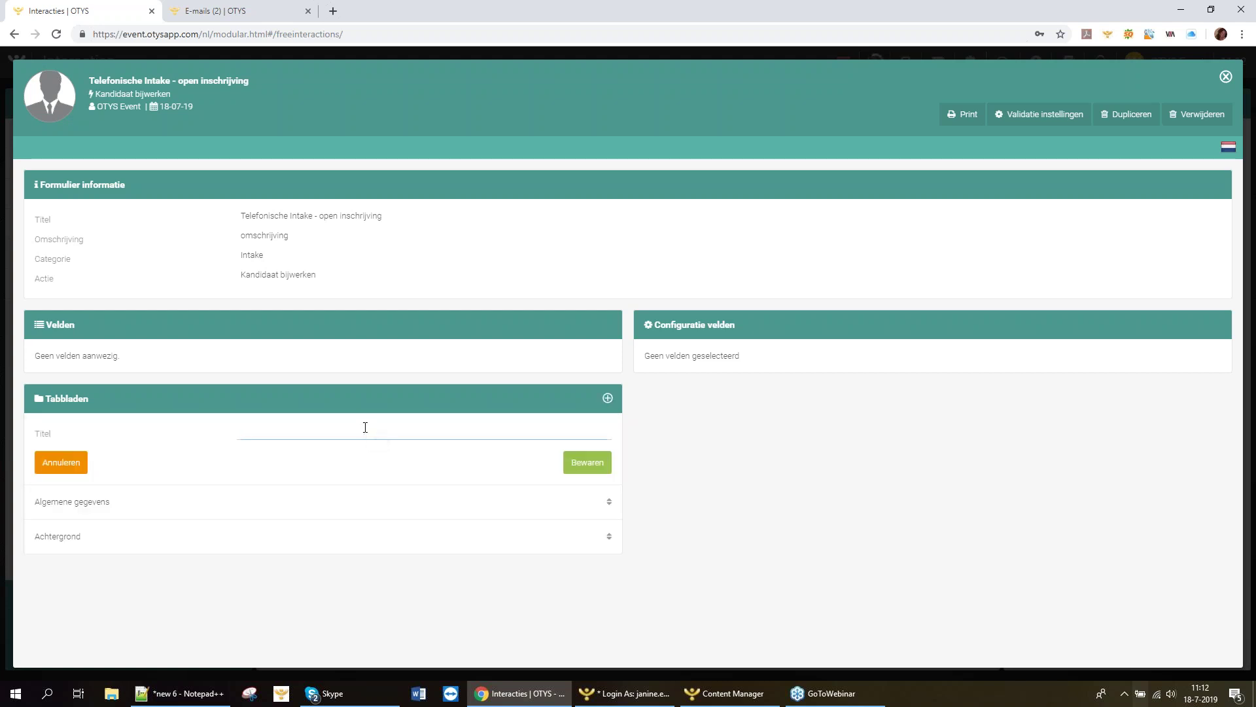
type("Profiel")
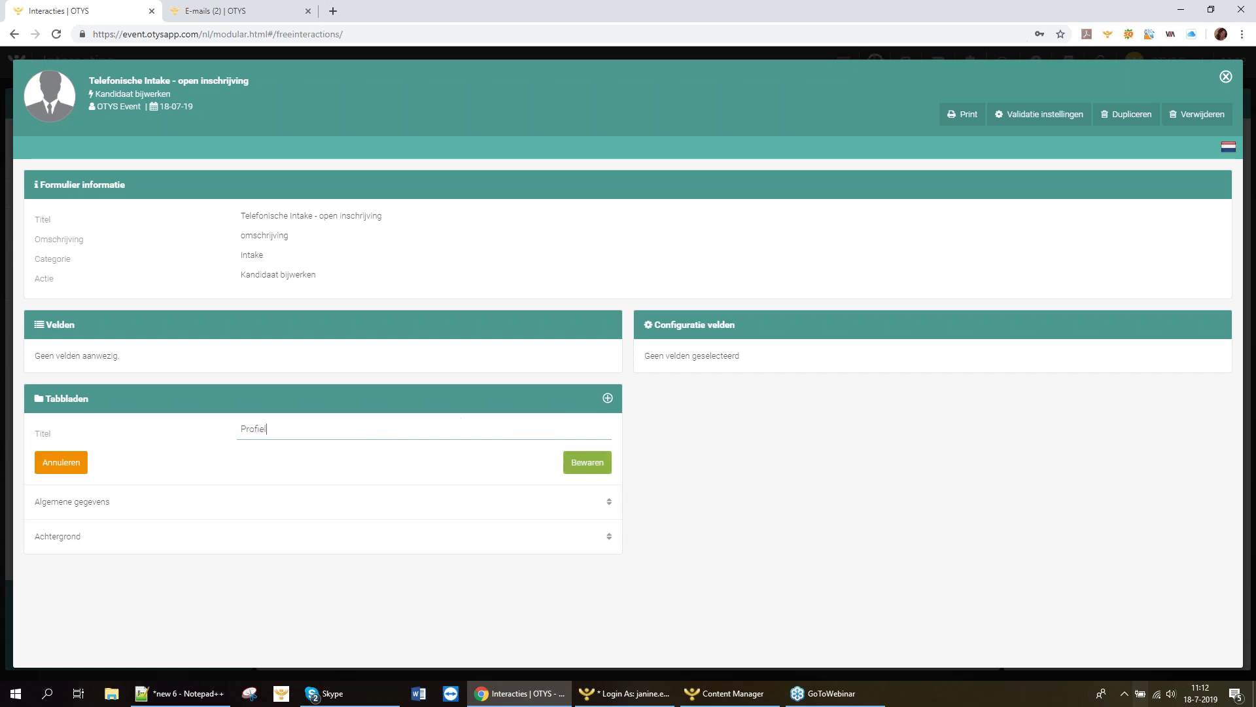
left_click(575, 467)
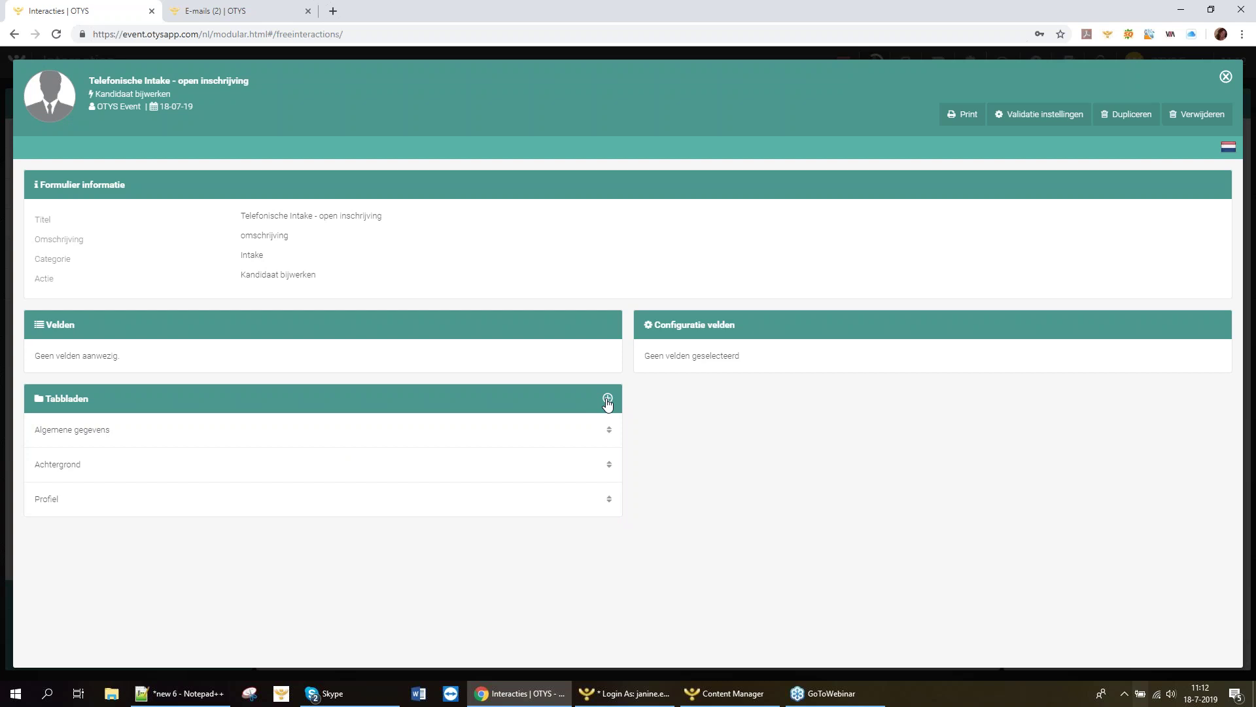
left_click(607, 400)
left_click(367, 429)
type("Motivatie")
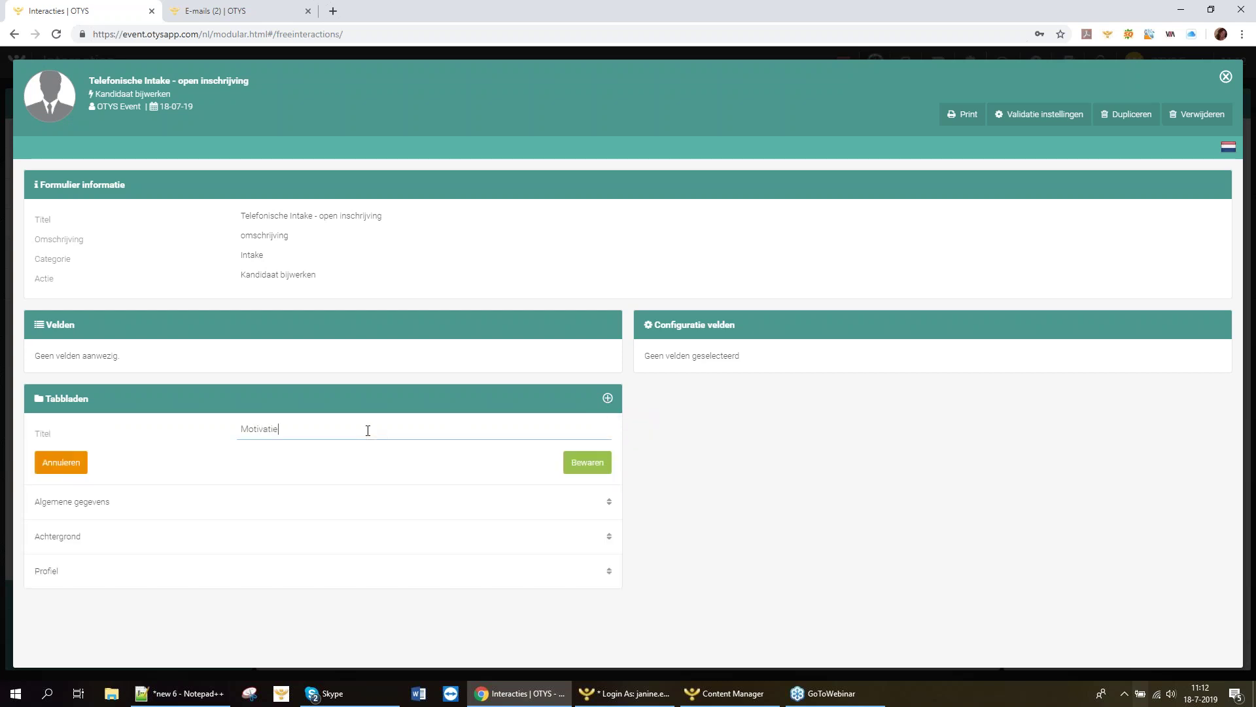
left_click(587, 462)
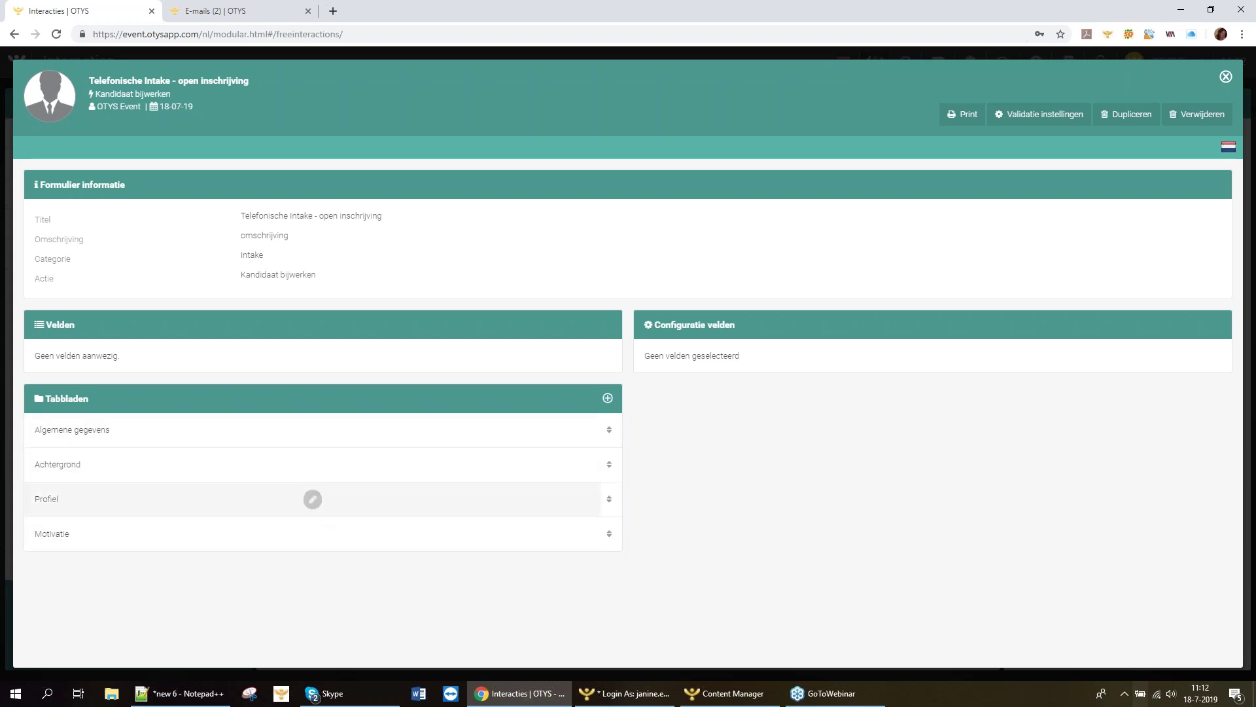
left_click(313, 533)
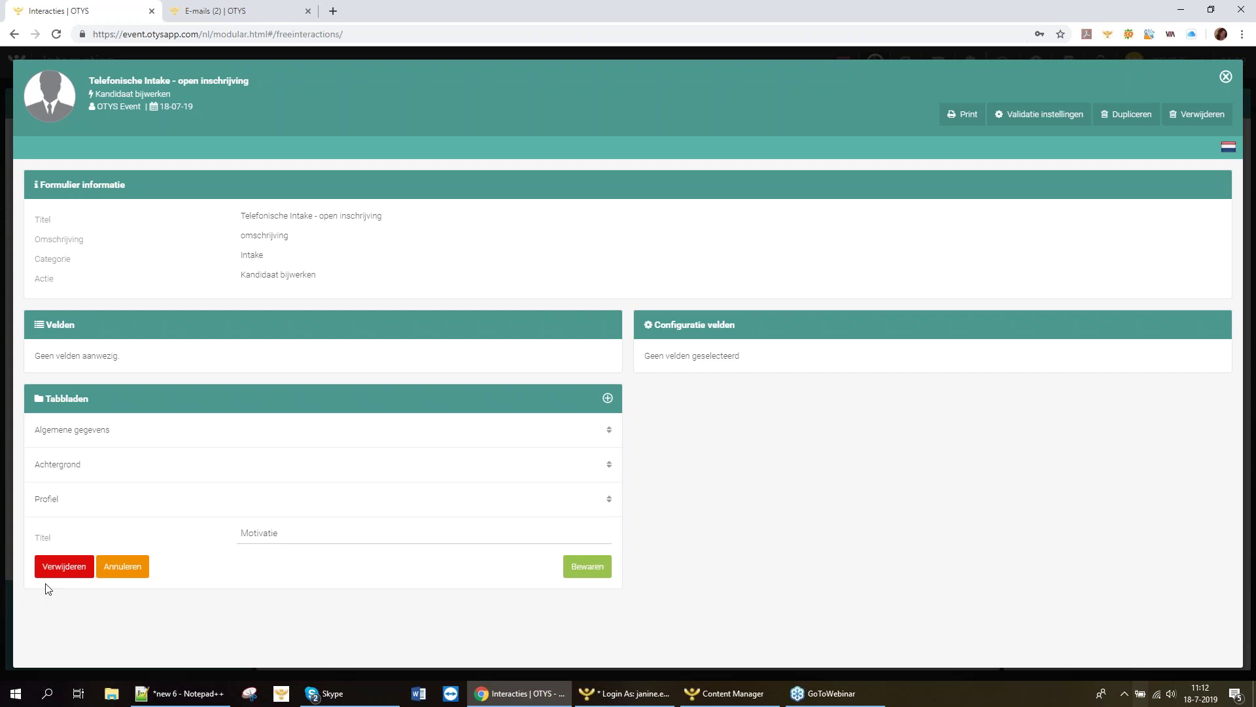
left_click(64, 566)
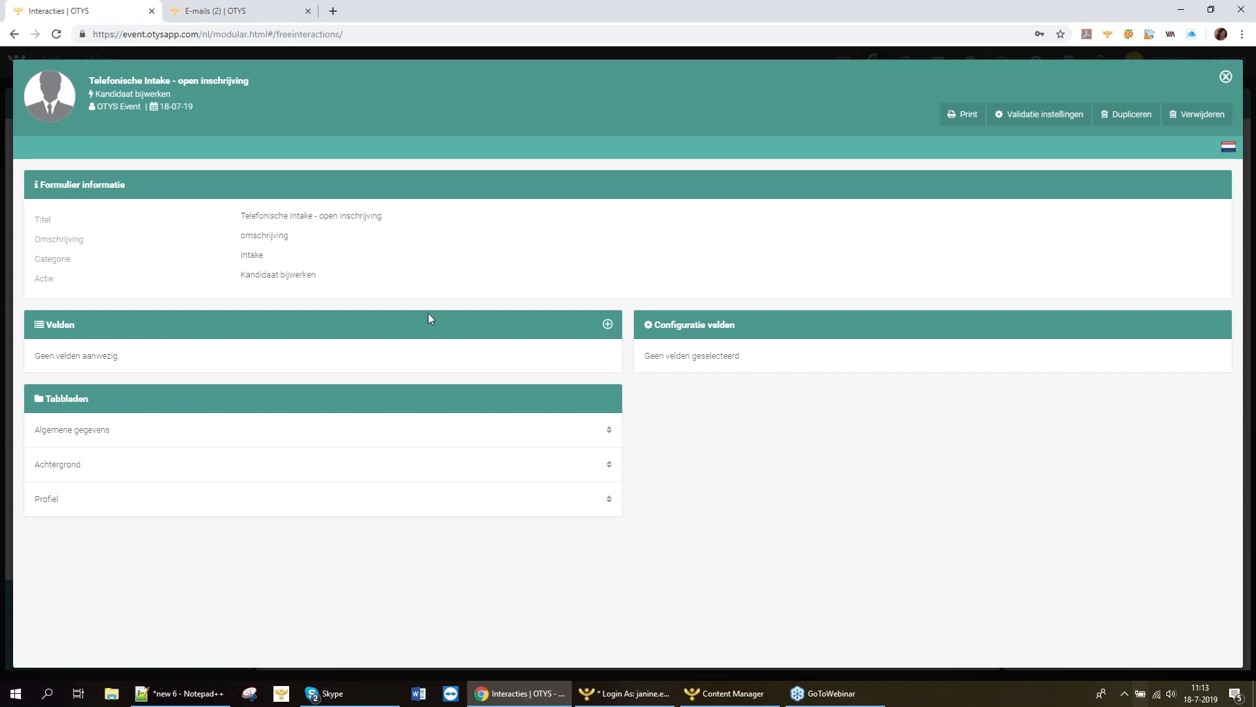
Add a new form field titled 'Voornaam'.
left_click(608, 326)
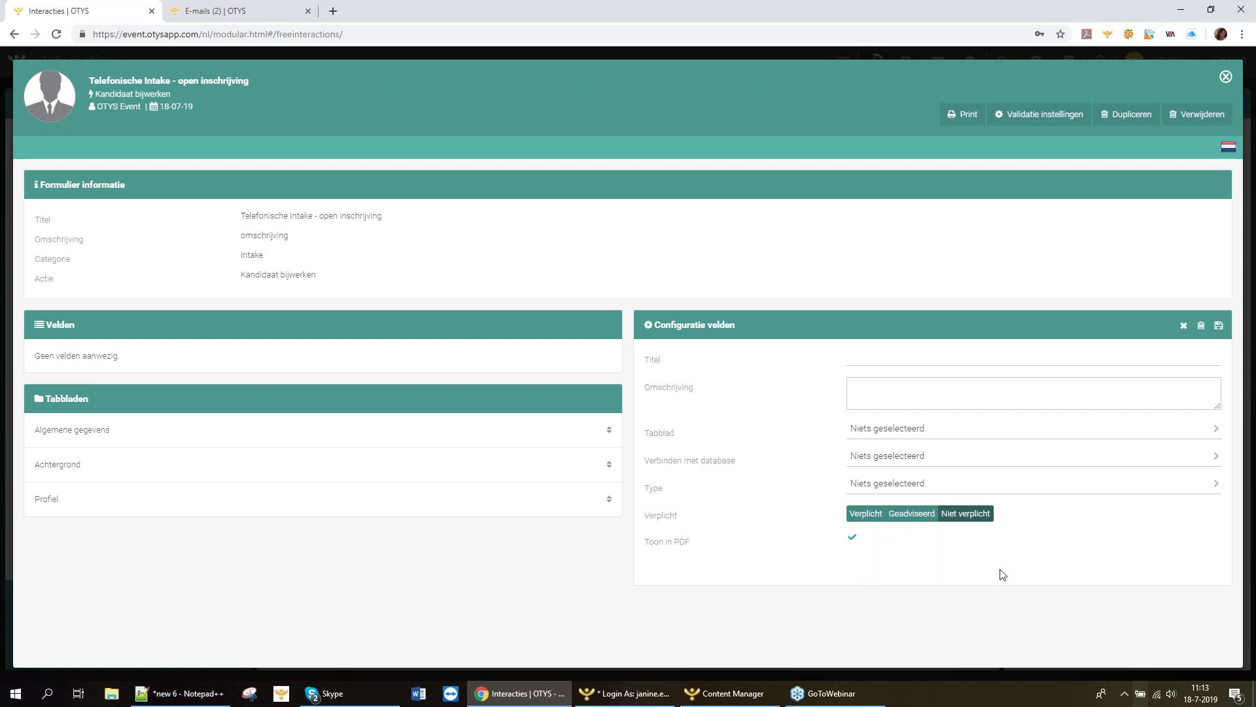
left_click(865, 359)
type("Voornaam")
left_click(887, 387)
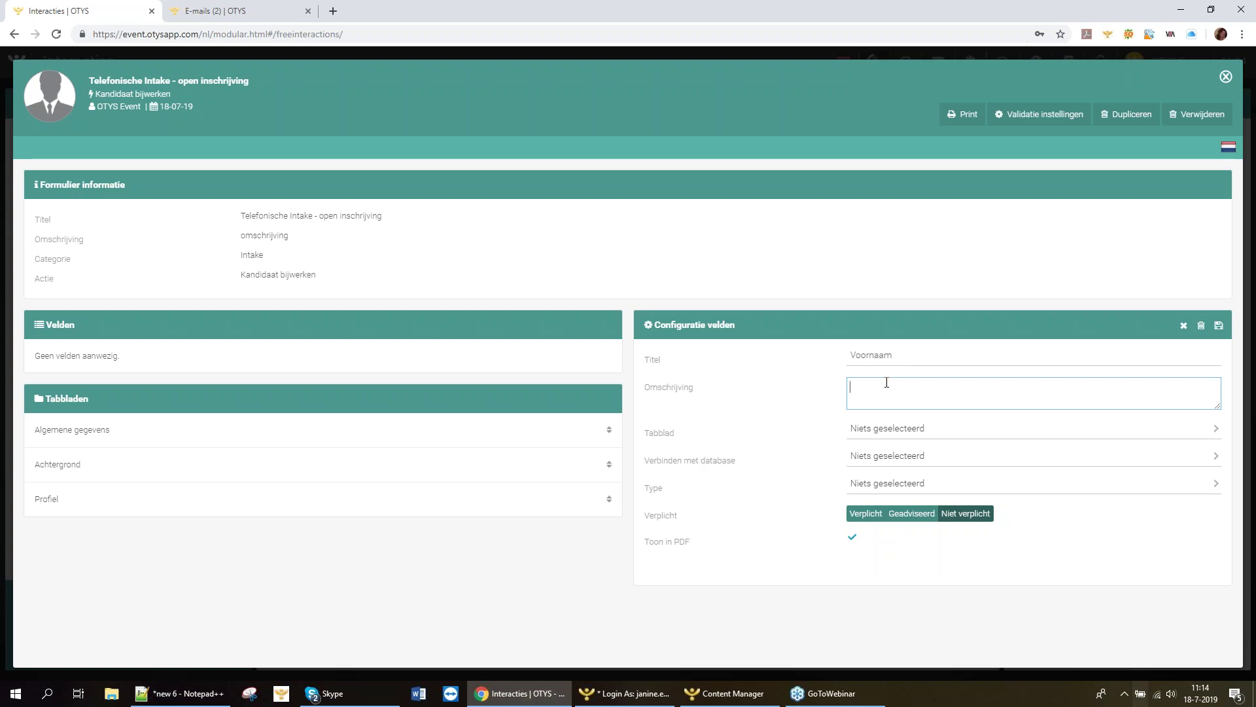
Place Voornaam on the Algemene gegevens tab, link it to database field Voornaam, and make it required.
left_click(865, 431)
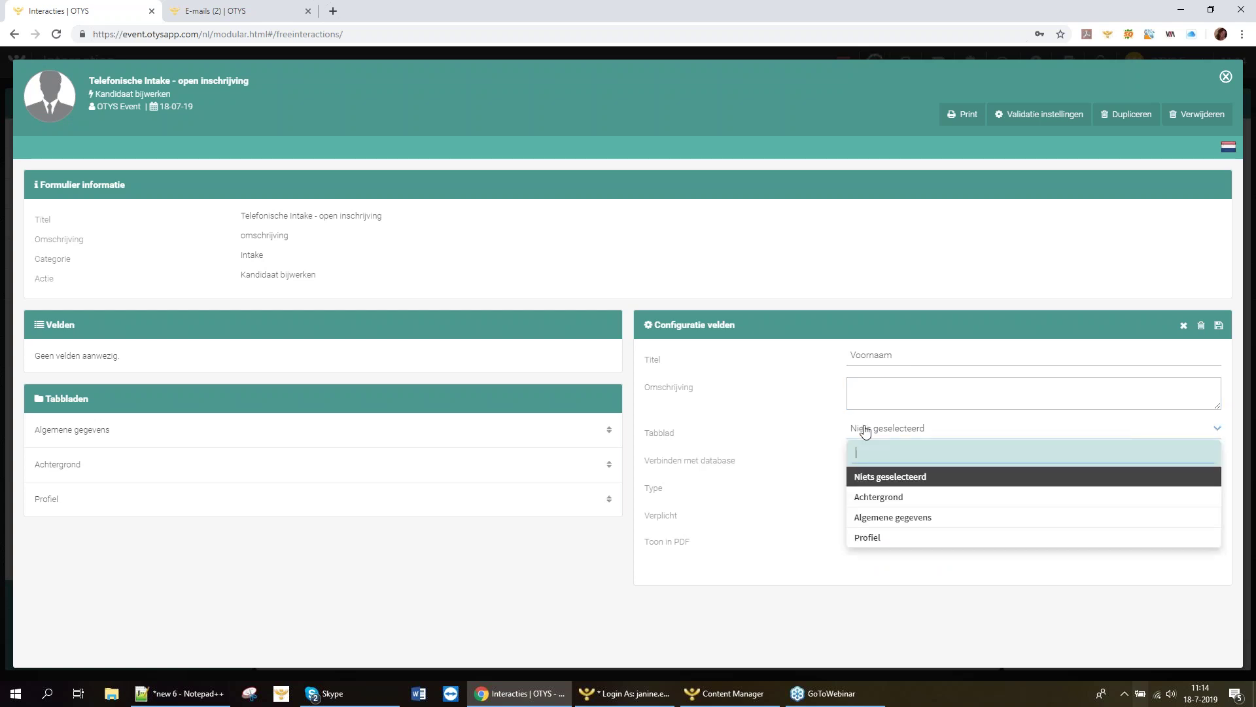
left_click(895, 524)
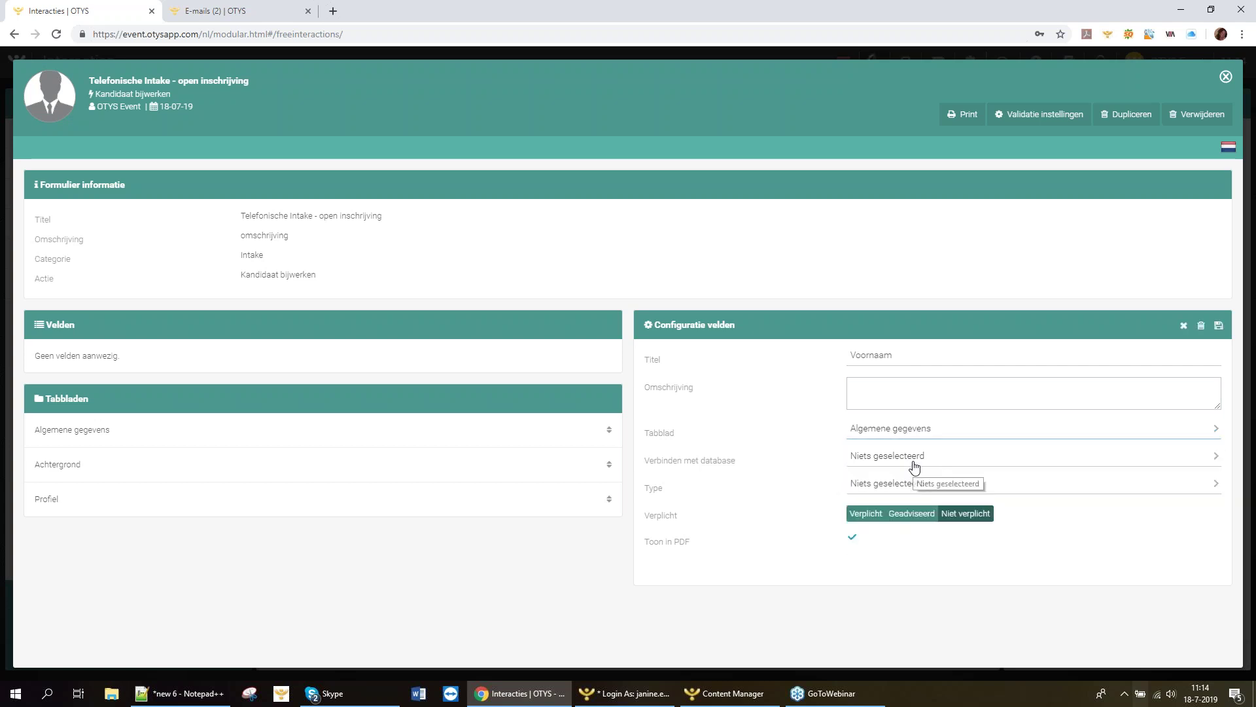
left_click(914, 467)
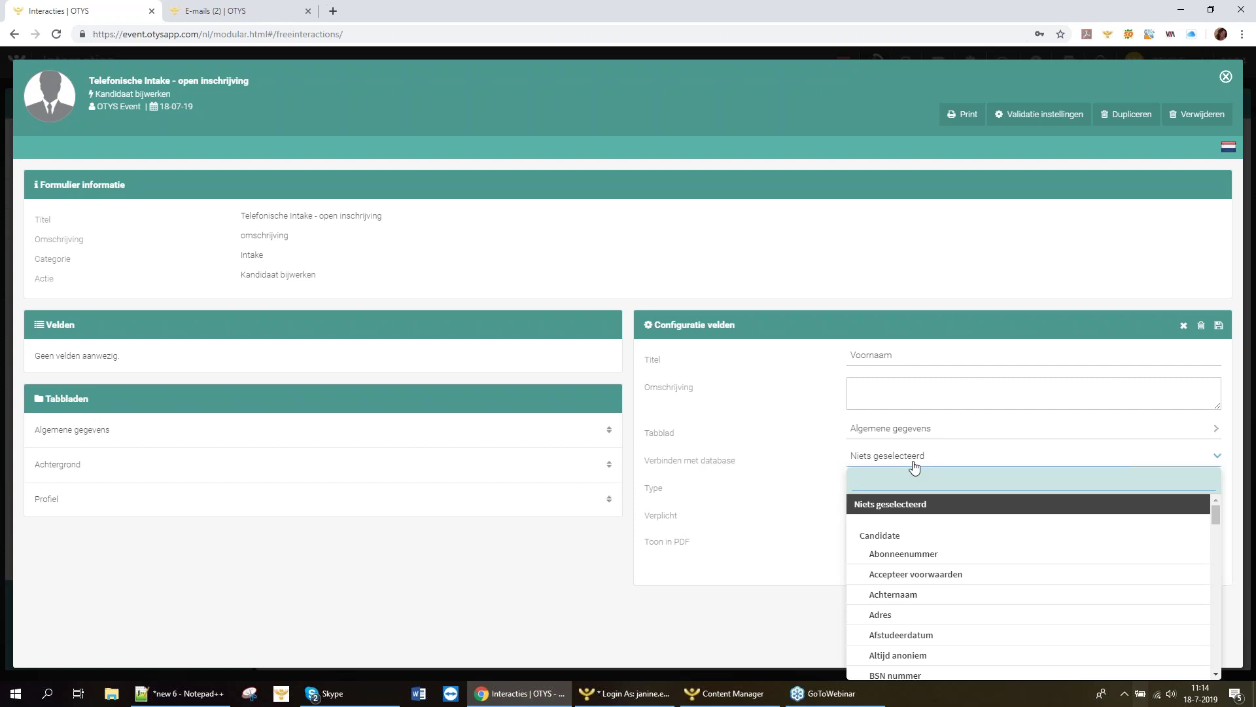
left_click(812, 463)
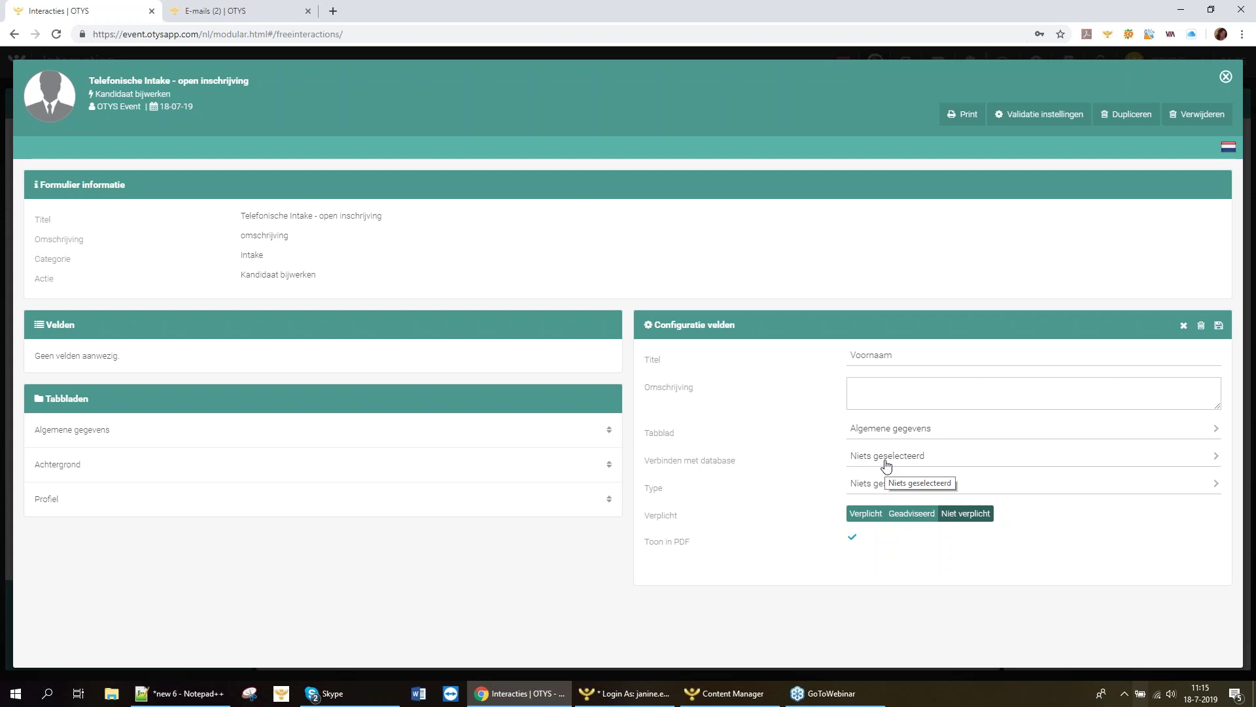
left_click(891, 461)
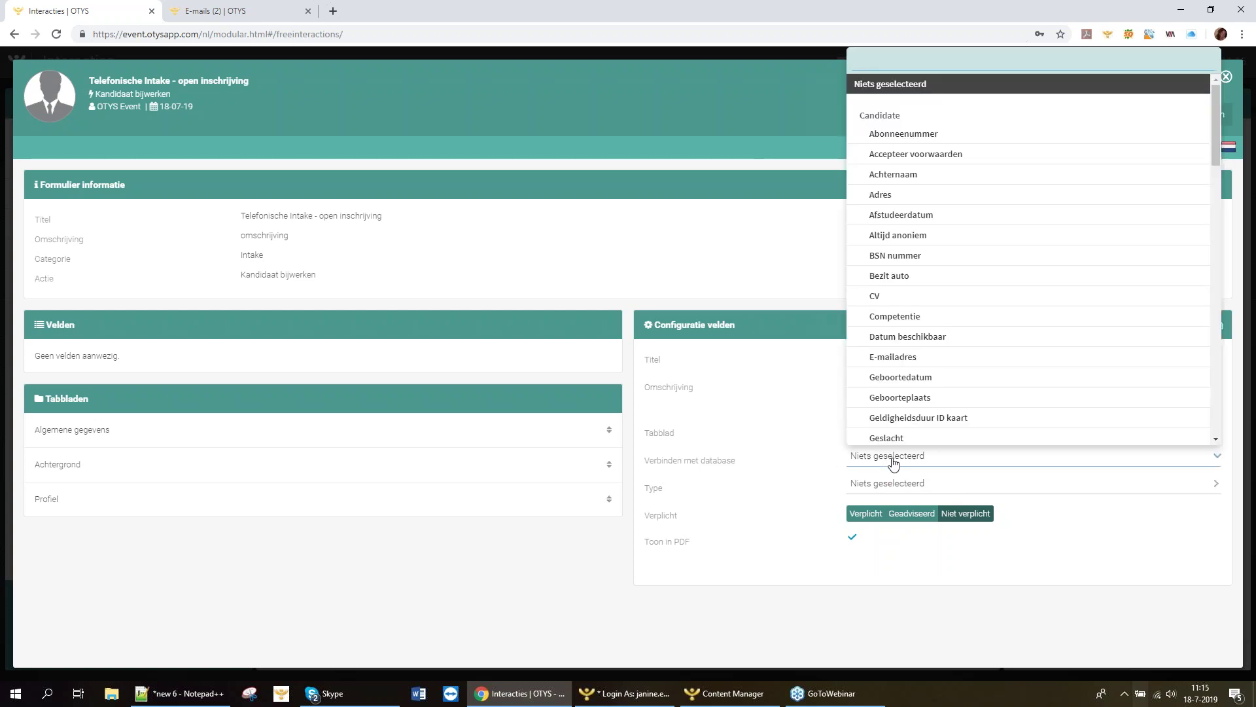
type("voo")
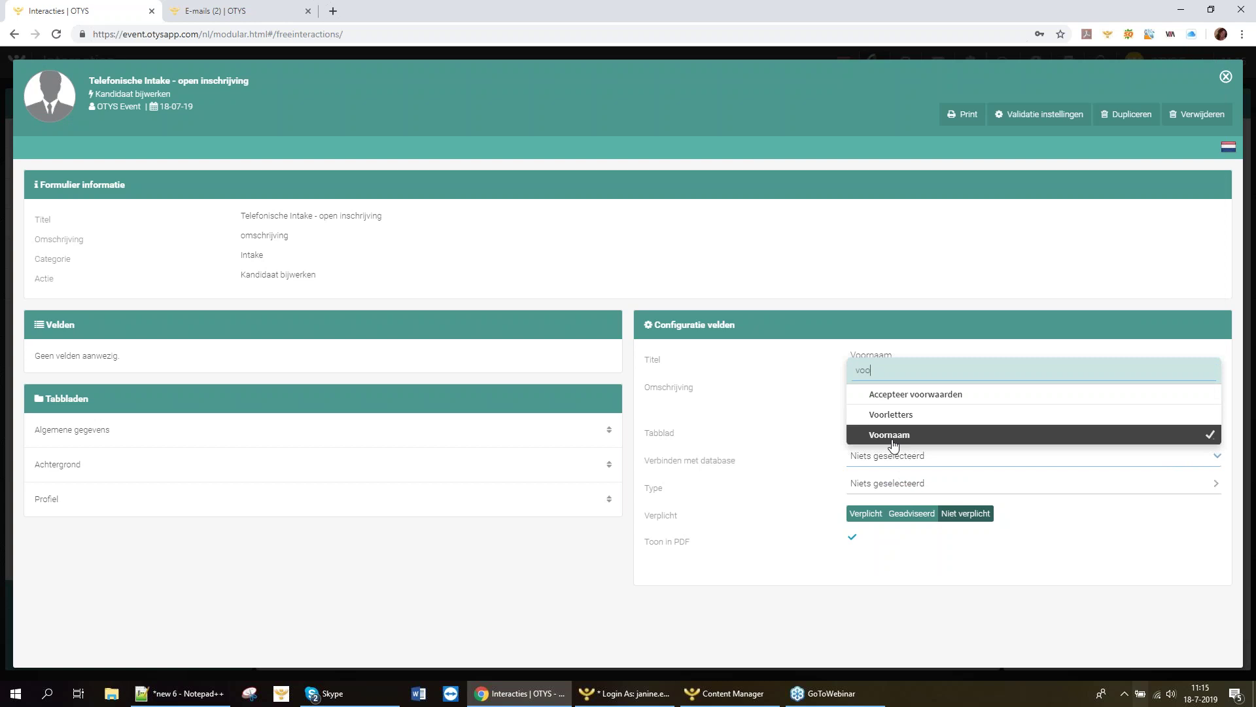
left_click(894, 436)
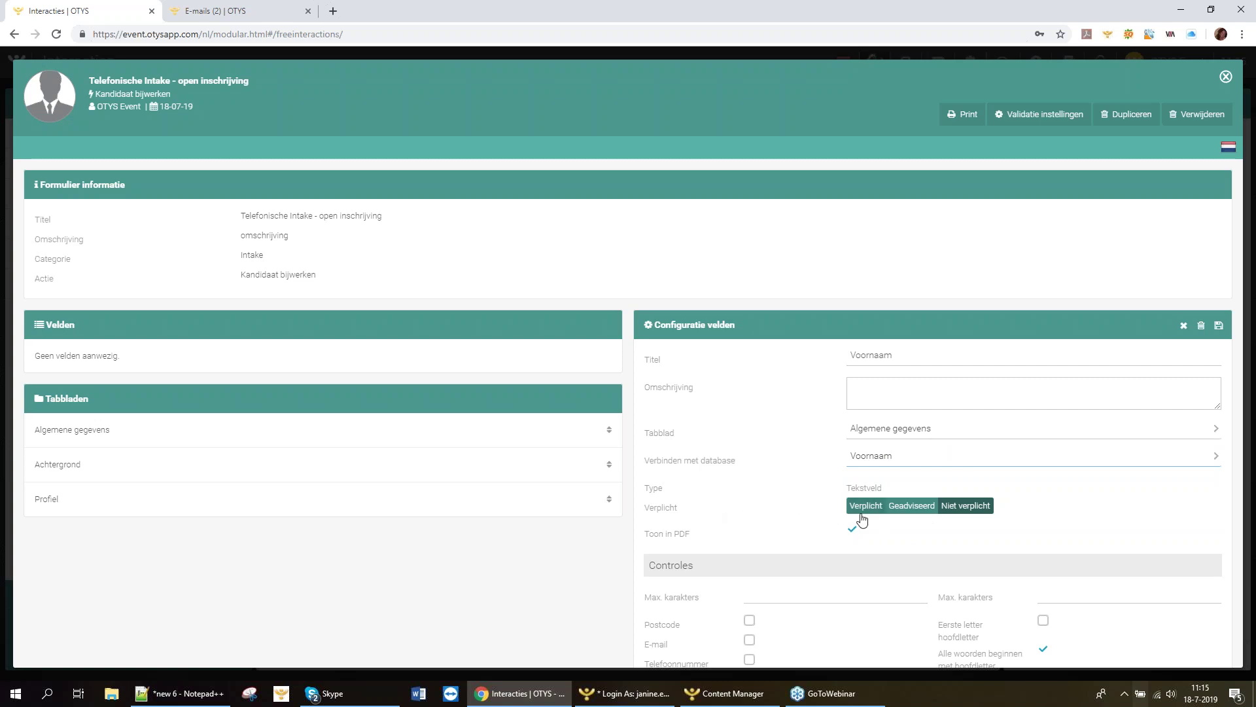
left_click(862, 509)
Save the Voornaam field to the form's field list.
scroll(769, 510, "down", 1)
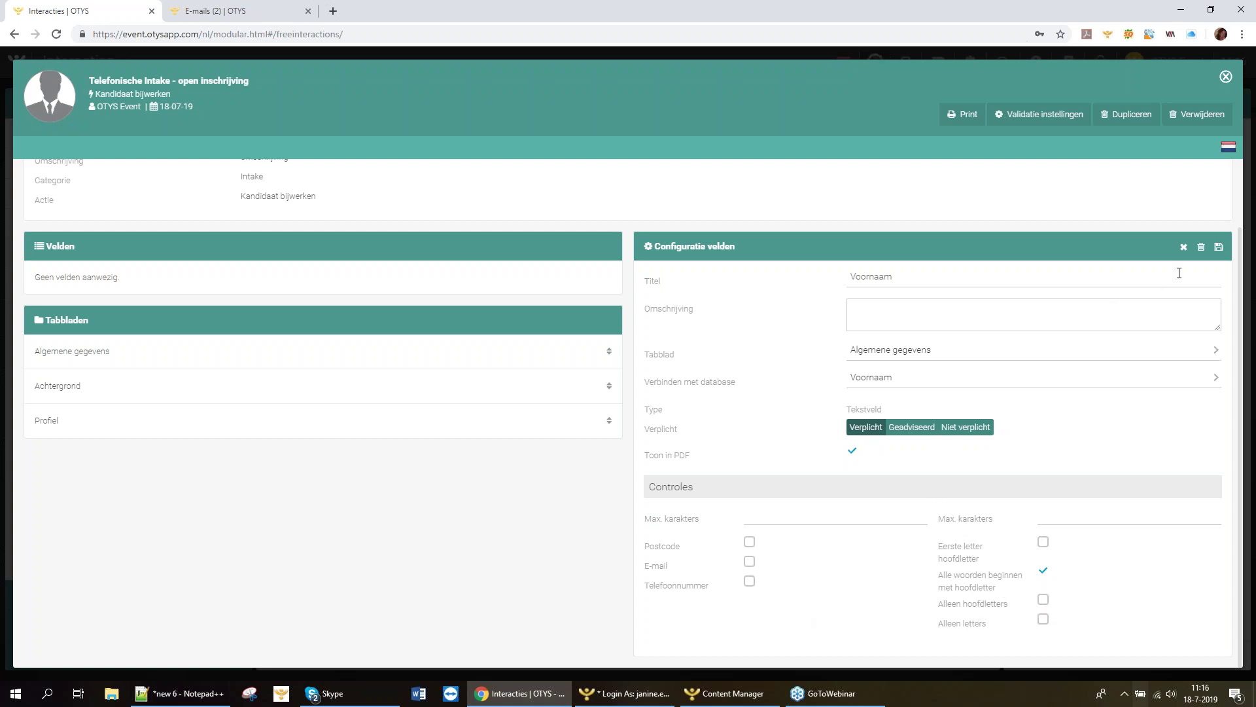
left_click(1217, 251)
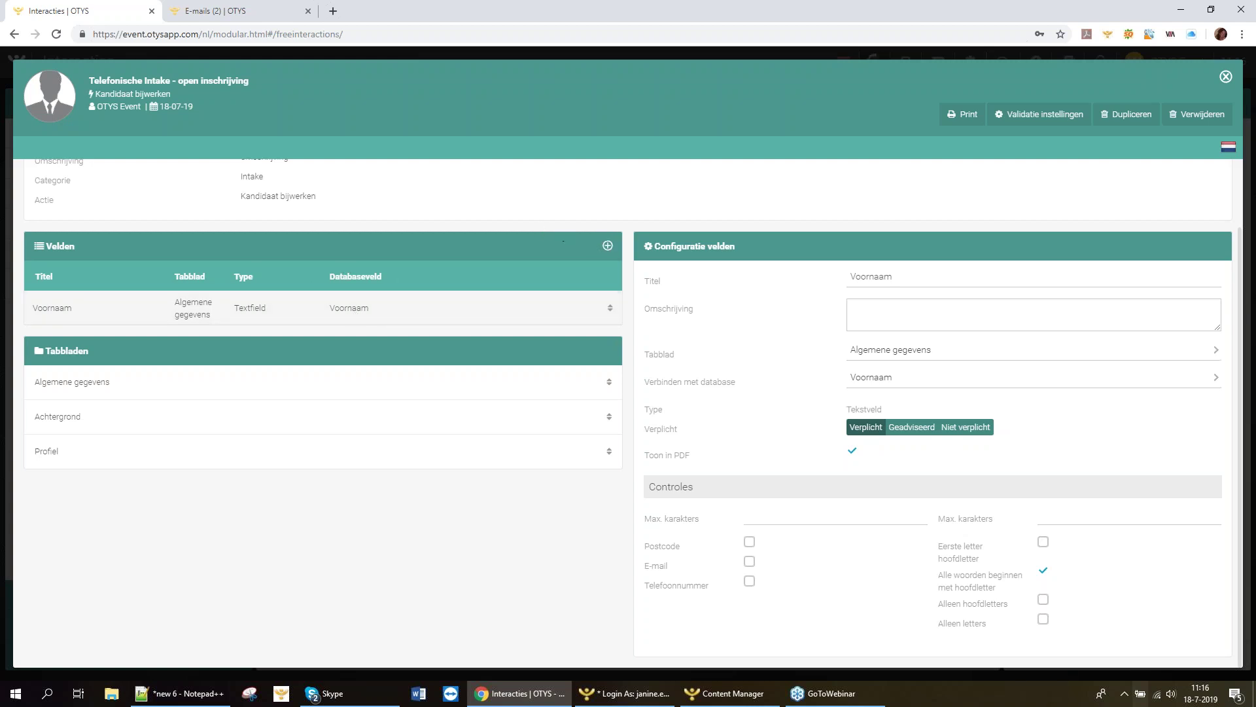
Add a required 'E-mail' field on Algemene gegevens linked to E-mailadres, and save it.
left_click(608, 247)
left_click(899, 272)
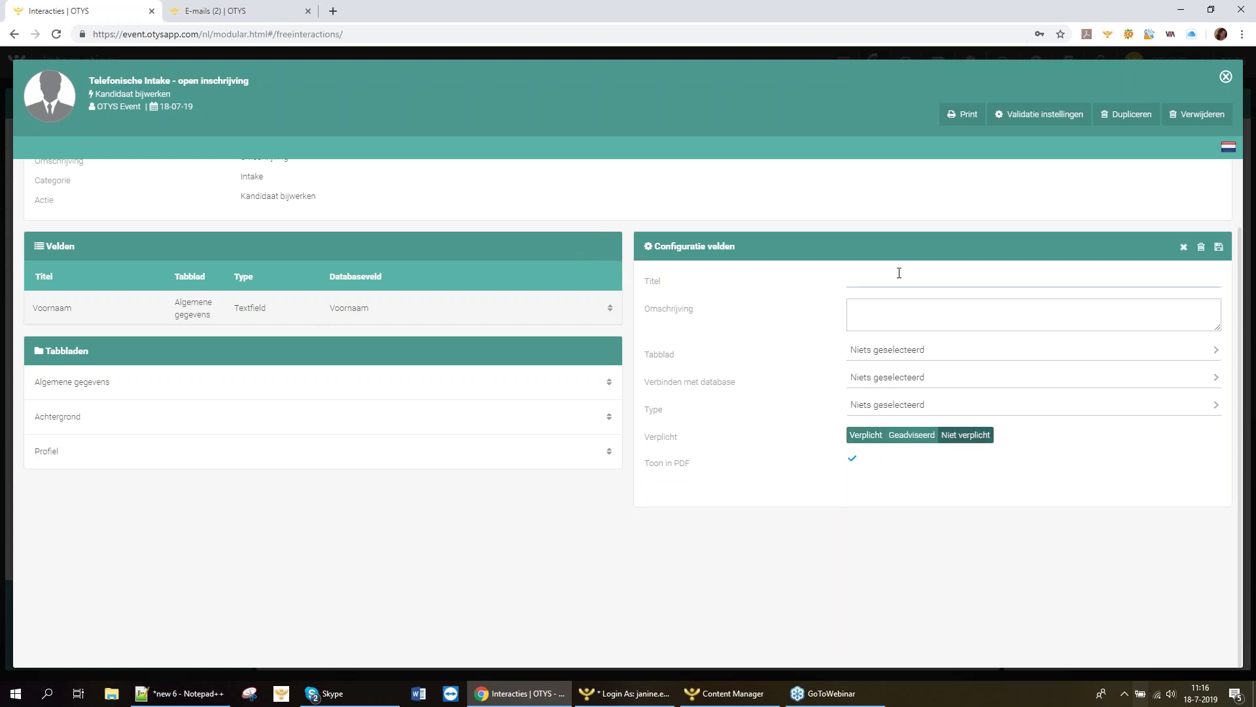
type("E-mail")
left_click(867, 353)
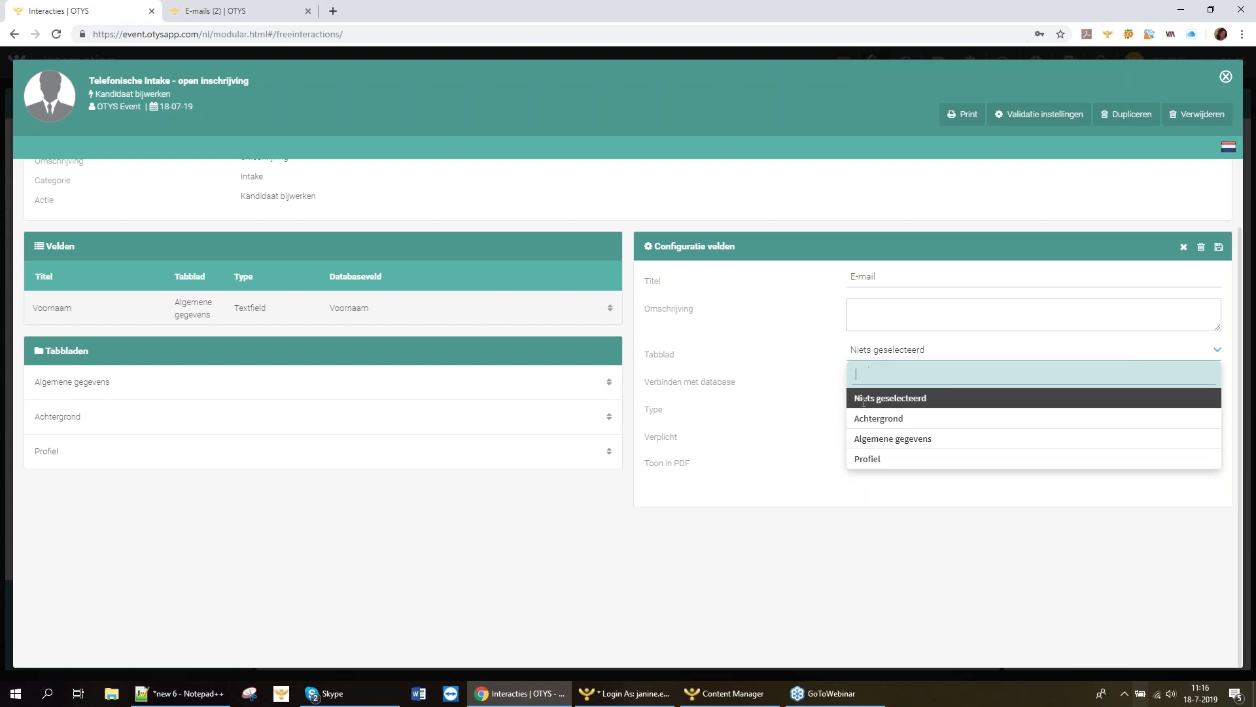
left_click(877, 438)
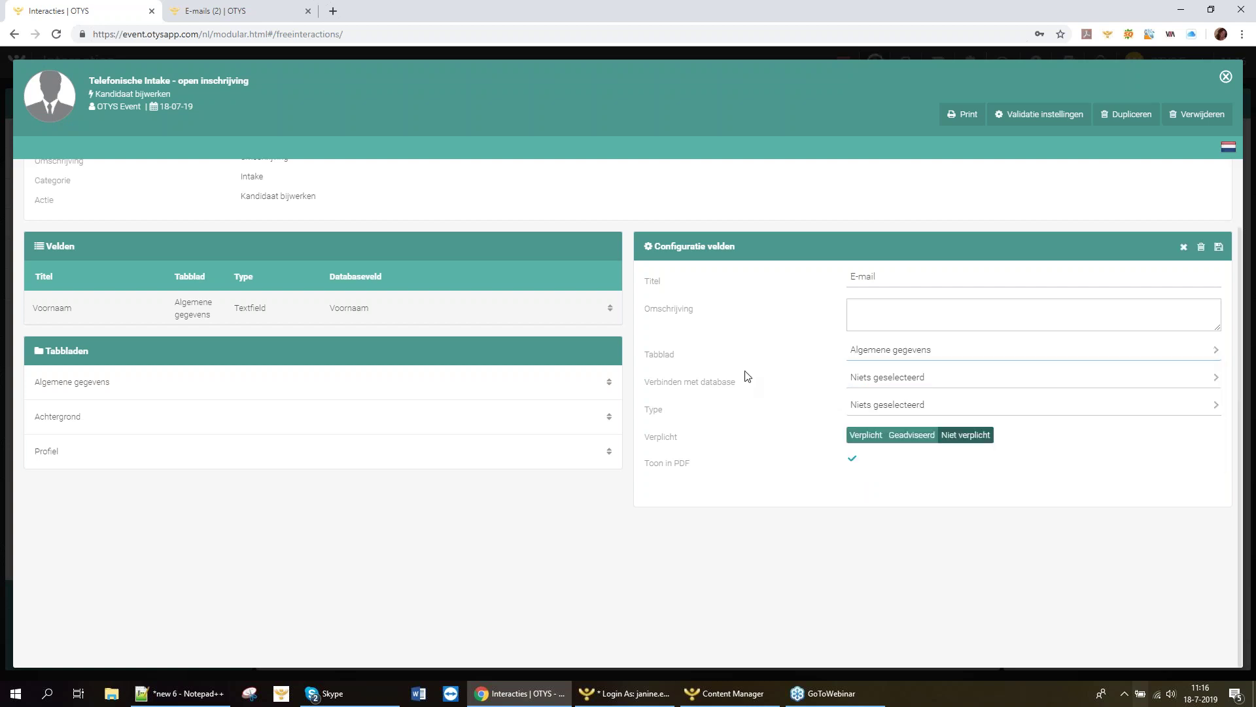
left_click(890, 386)
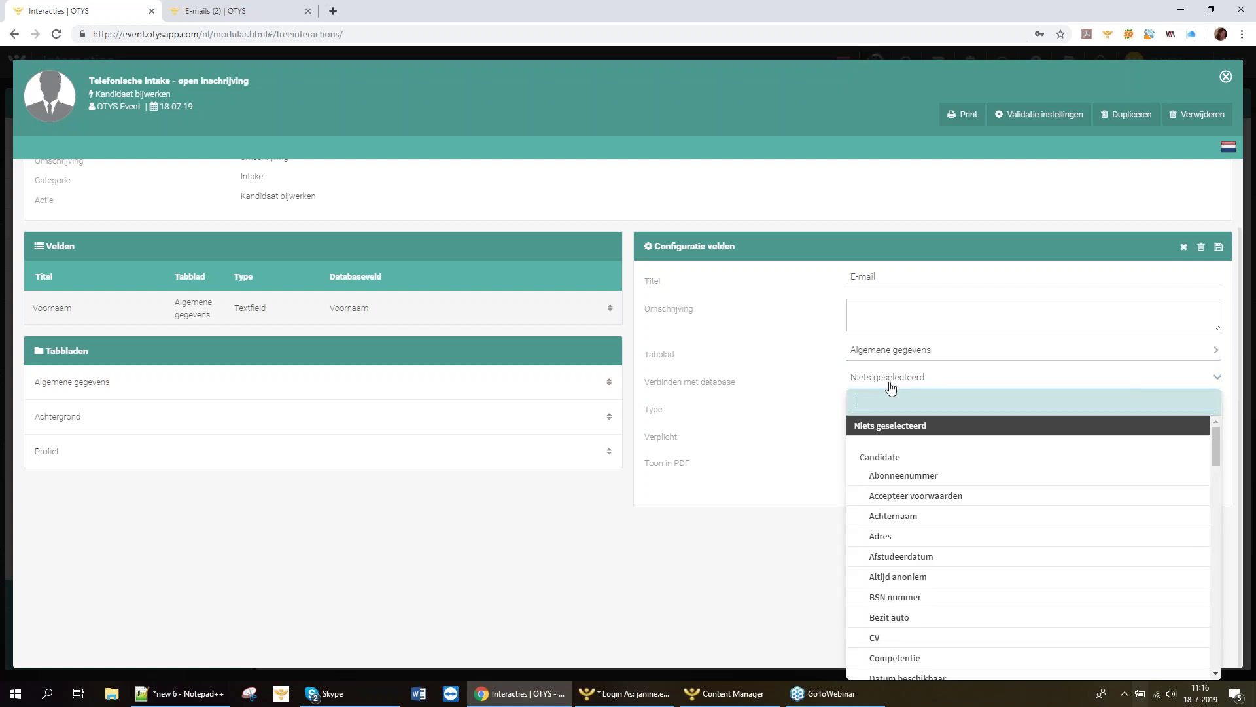
type("mail")
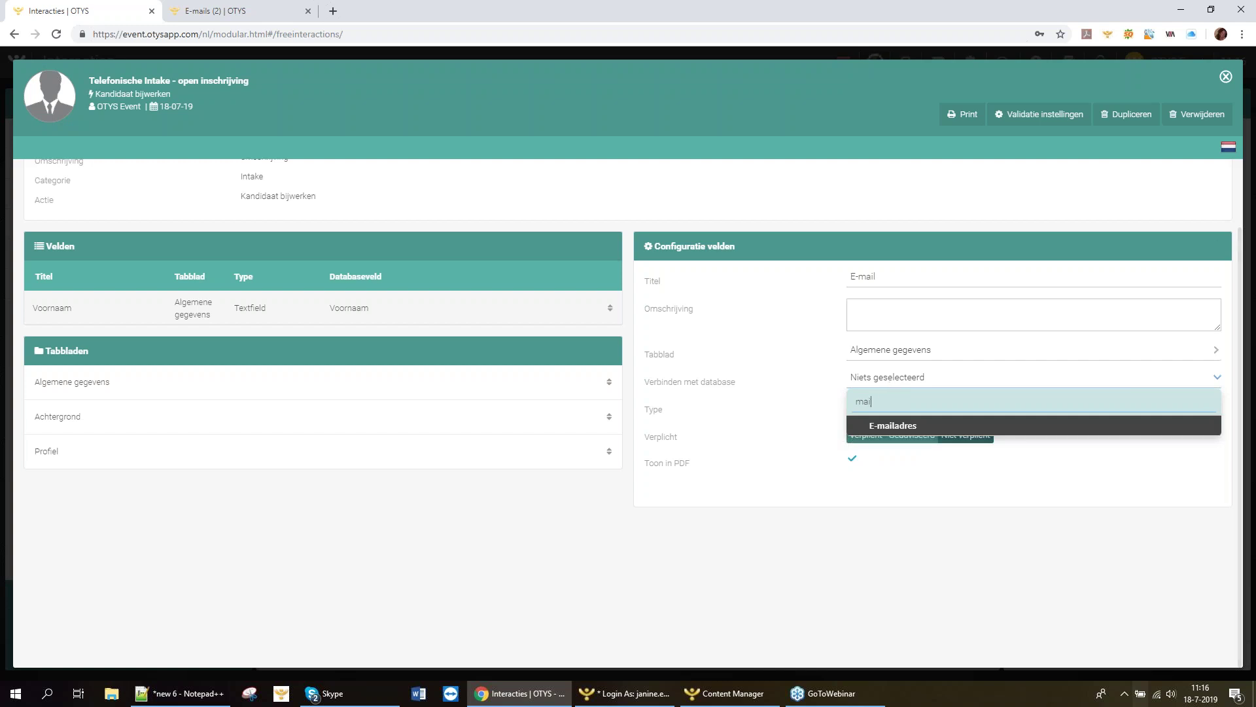
left_click(892, 428)
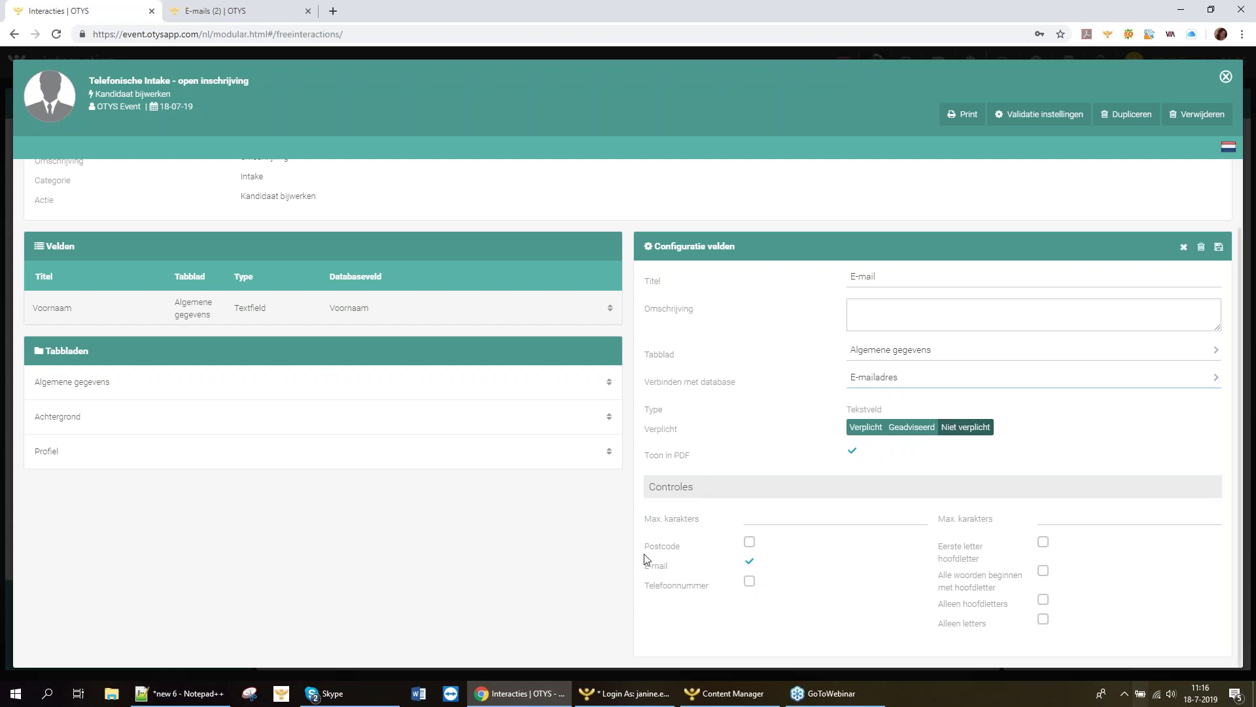
left_click(858, 431)
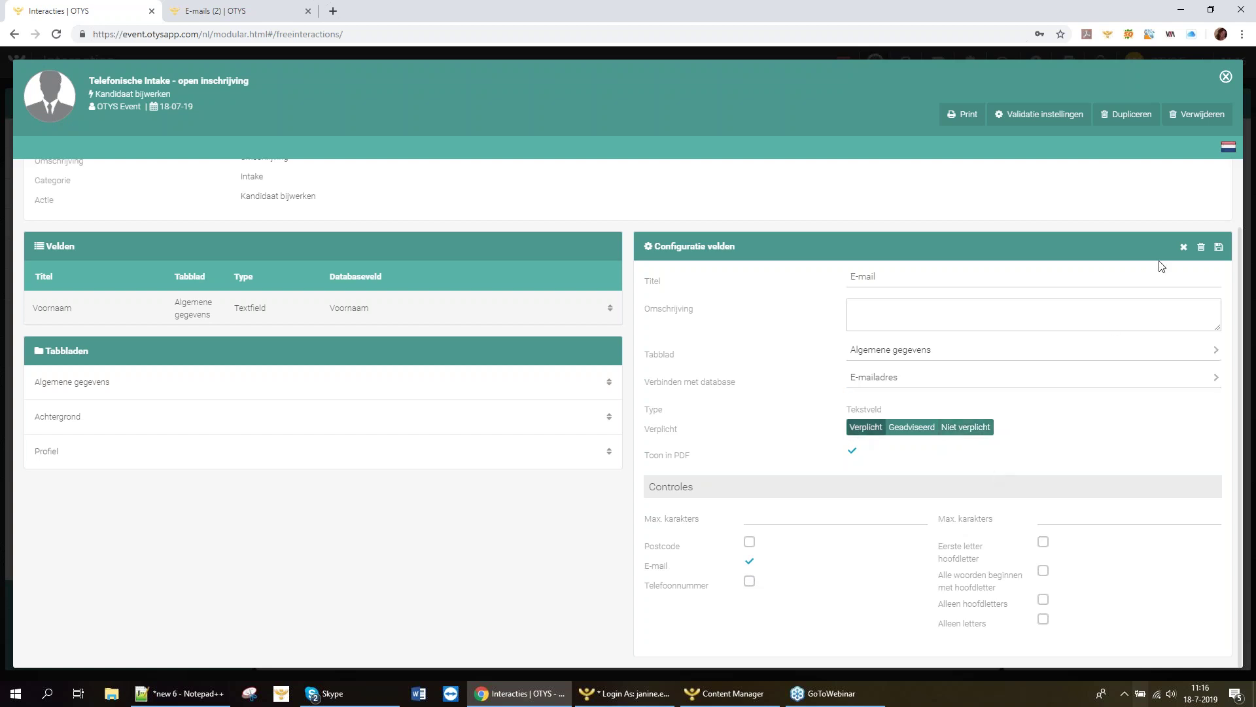
left_click(1218, 249)
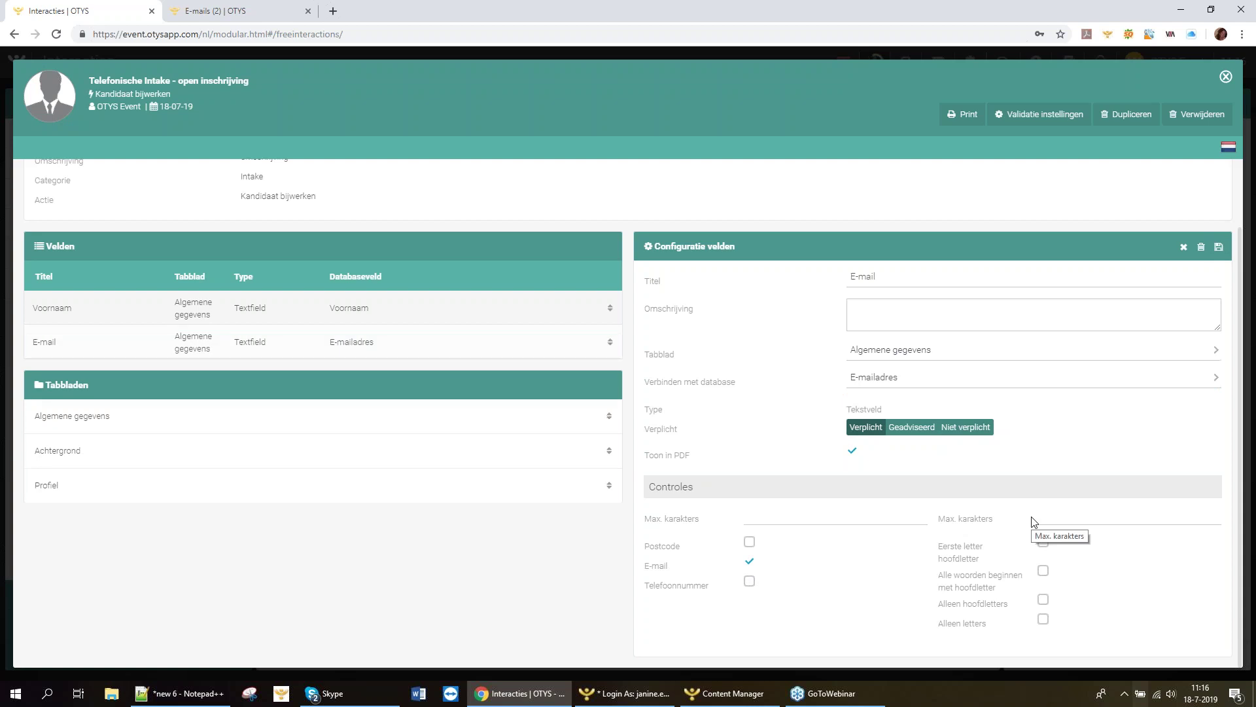
Add a question field Vraag 1 with description 'Uitleg over vraag 1' on the Achtergrond tab.
left_click(609, 248)
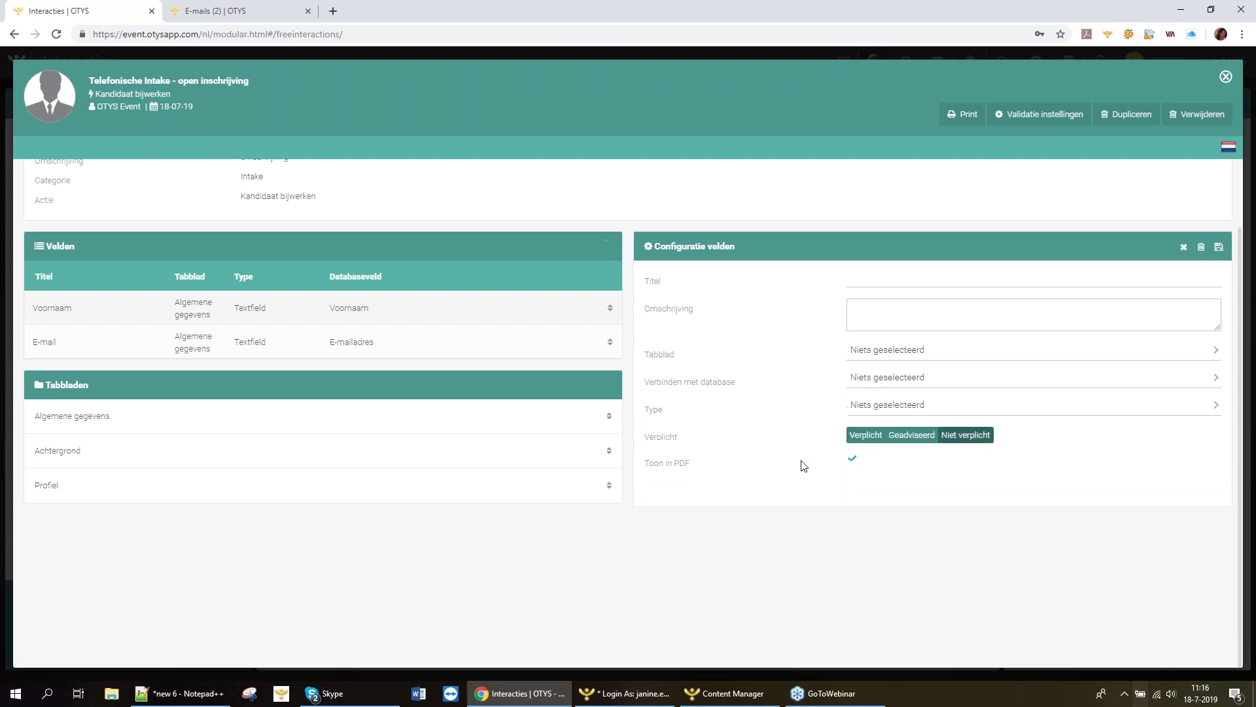
left_click(871, 276)
type("Vraag 1")
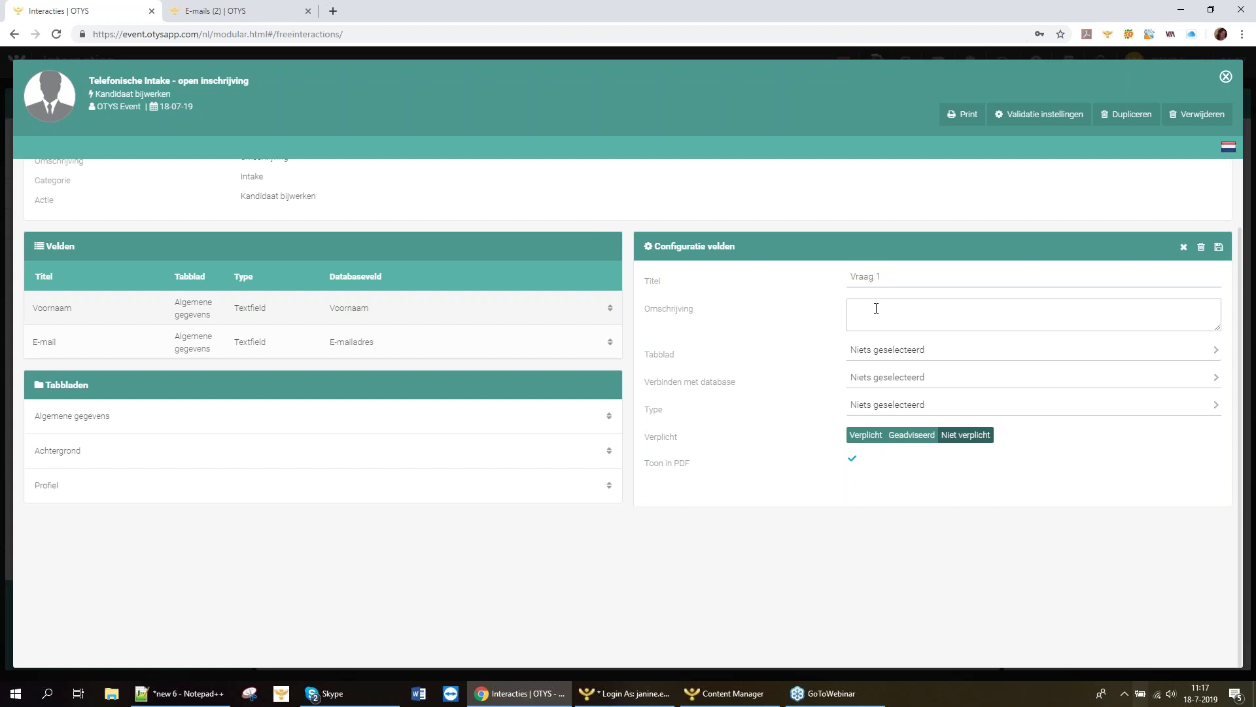
left_click(876, 308)
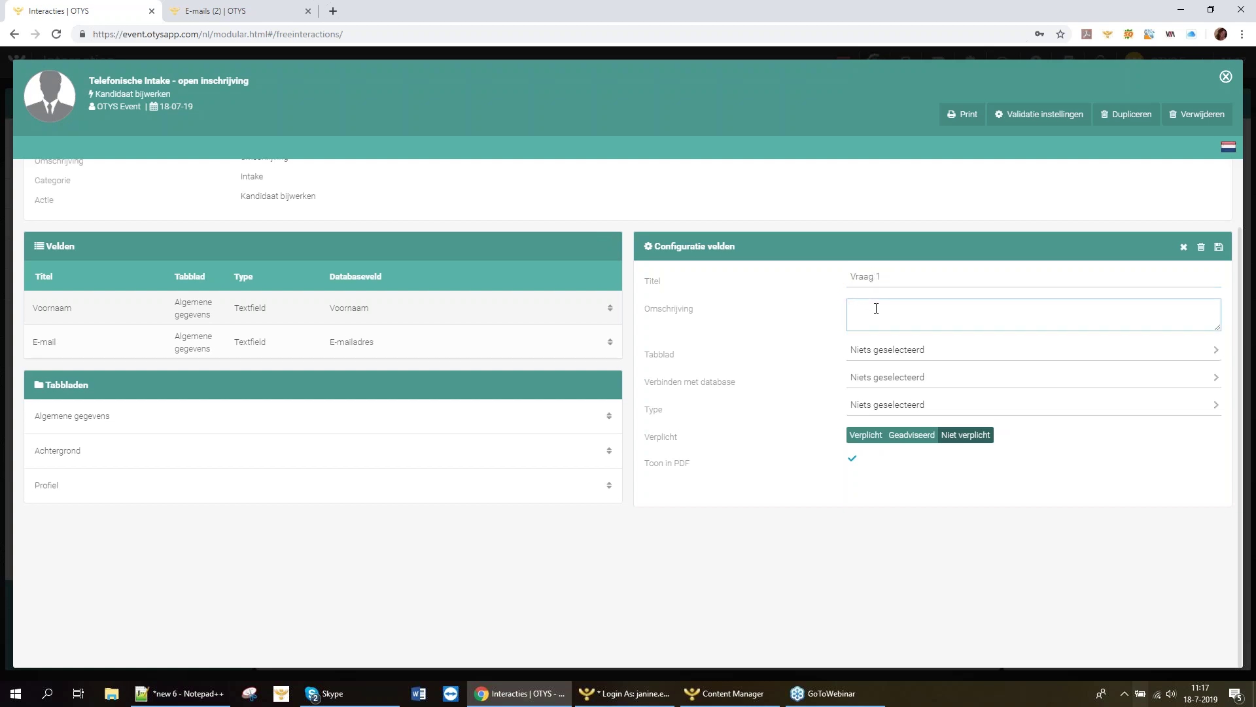
type("Uitleg over vraag 1")
left_click(868, 353)
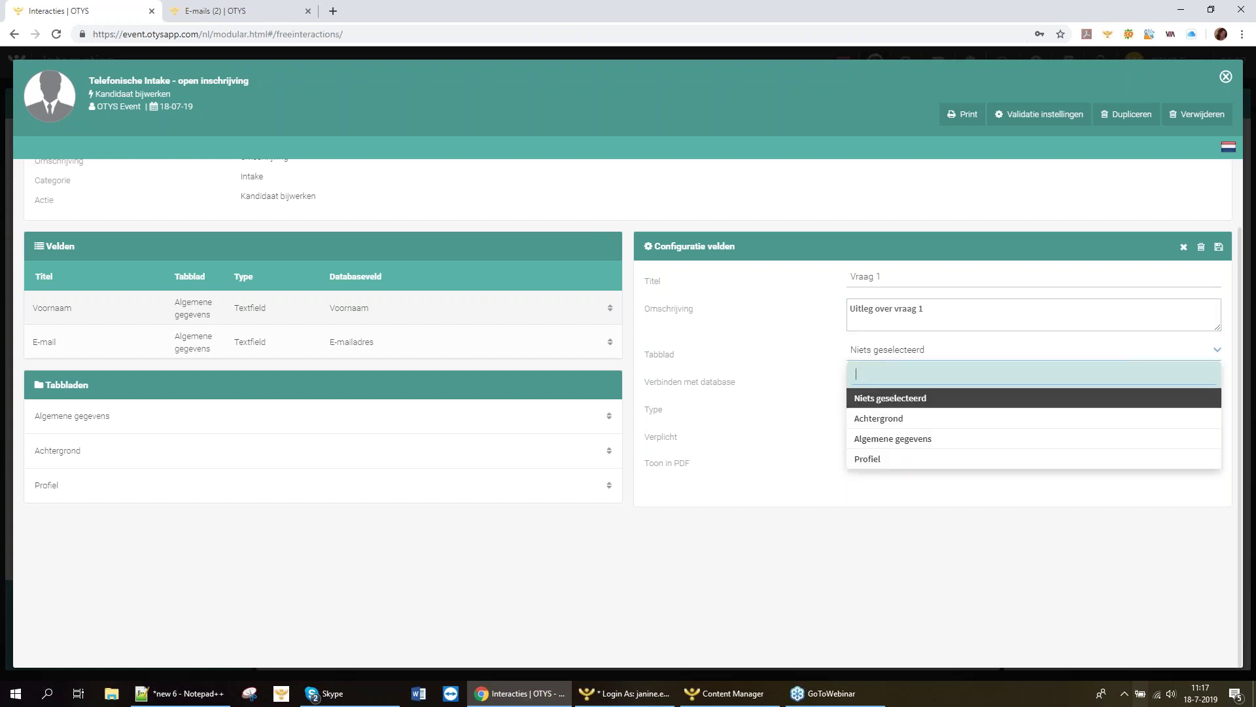
left_click(873, 418)
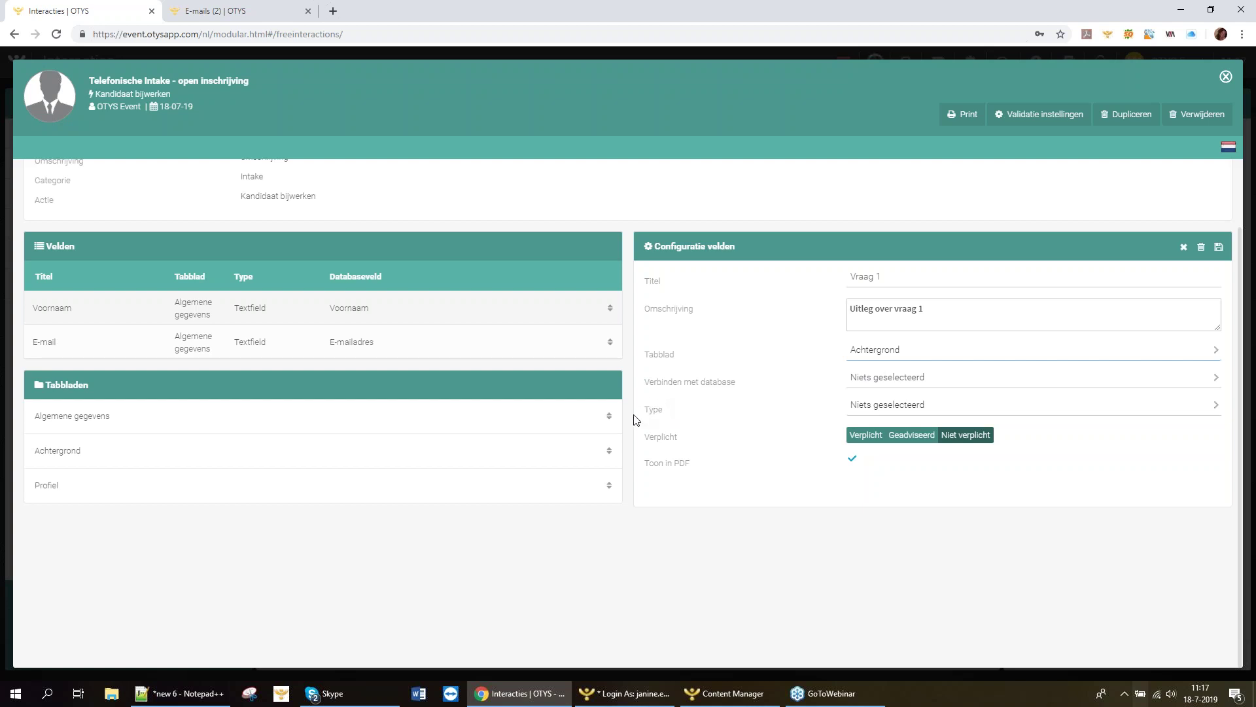
Make Vraag 1 a required Tekstruimte field and save it.
left_click(874, 404)
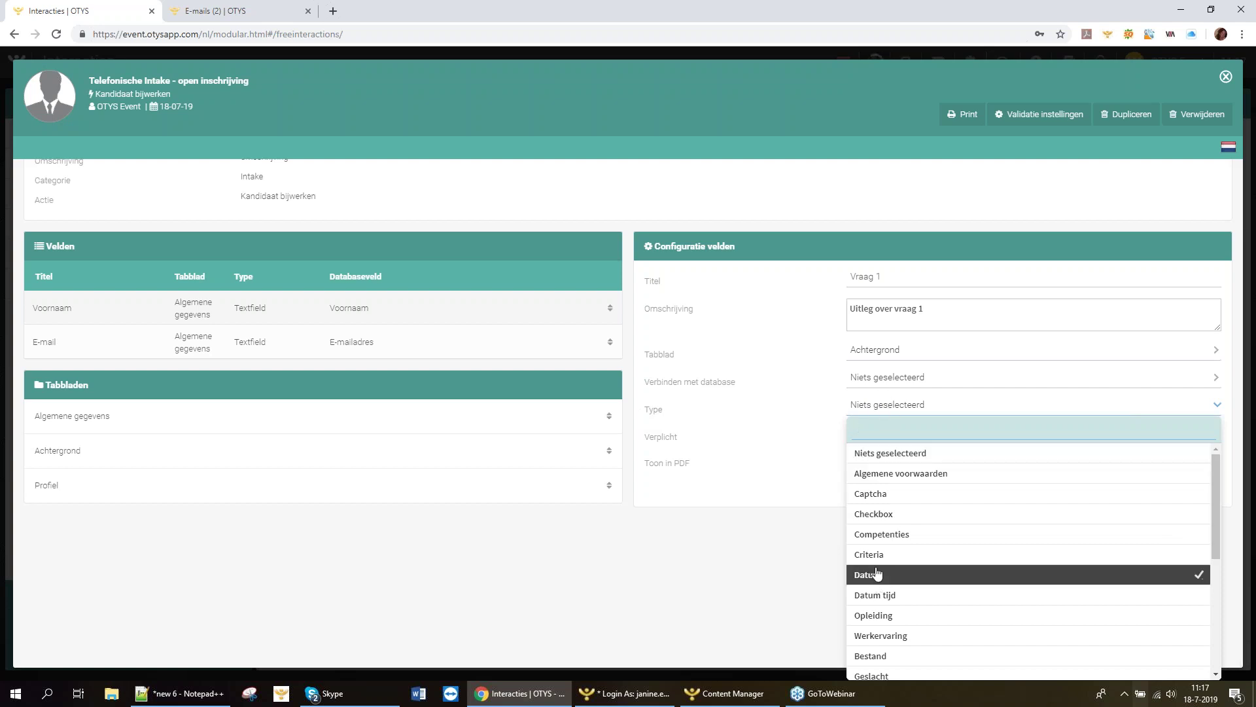
scroll(921, 536, "down", 1)
scroll(922, 538, "down", 3)
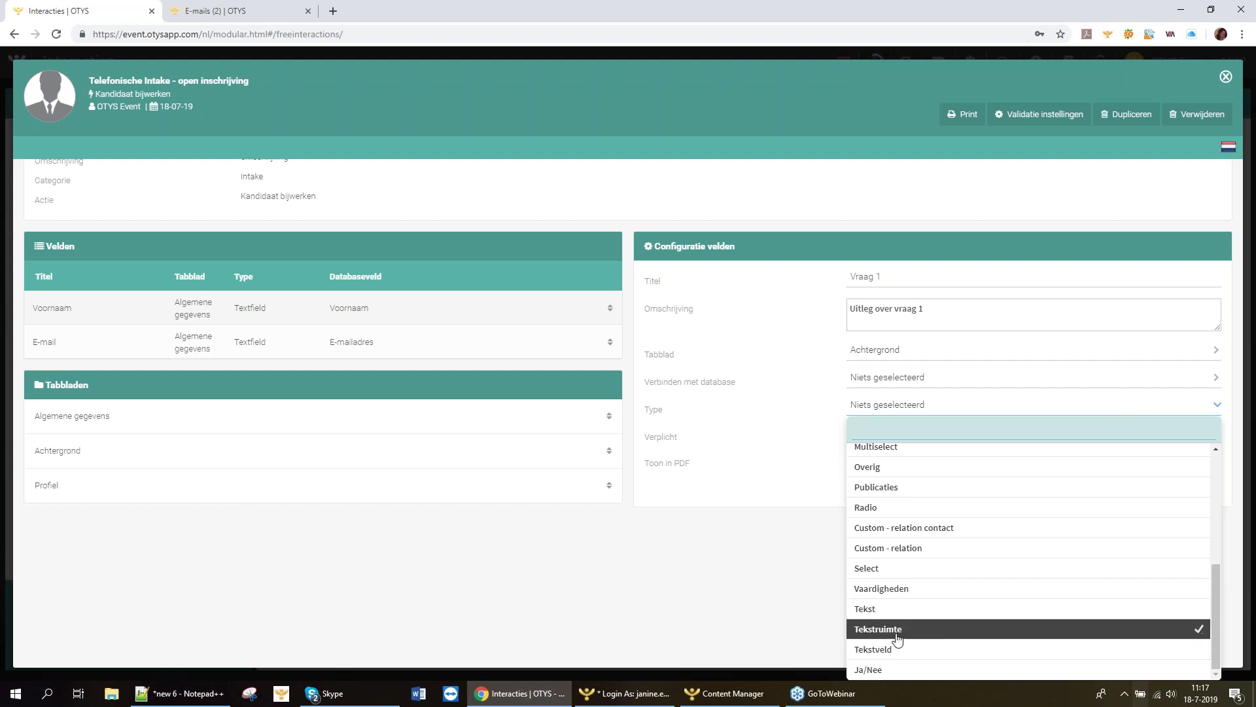
left_click(877, 629)
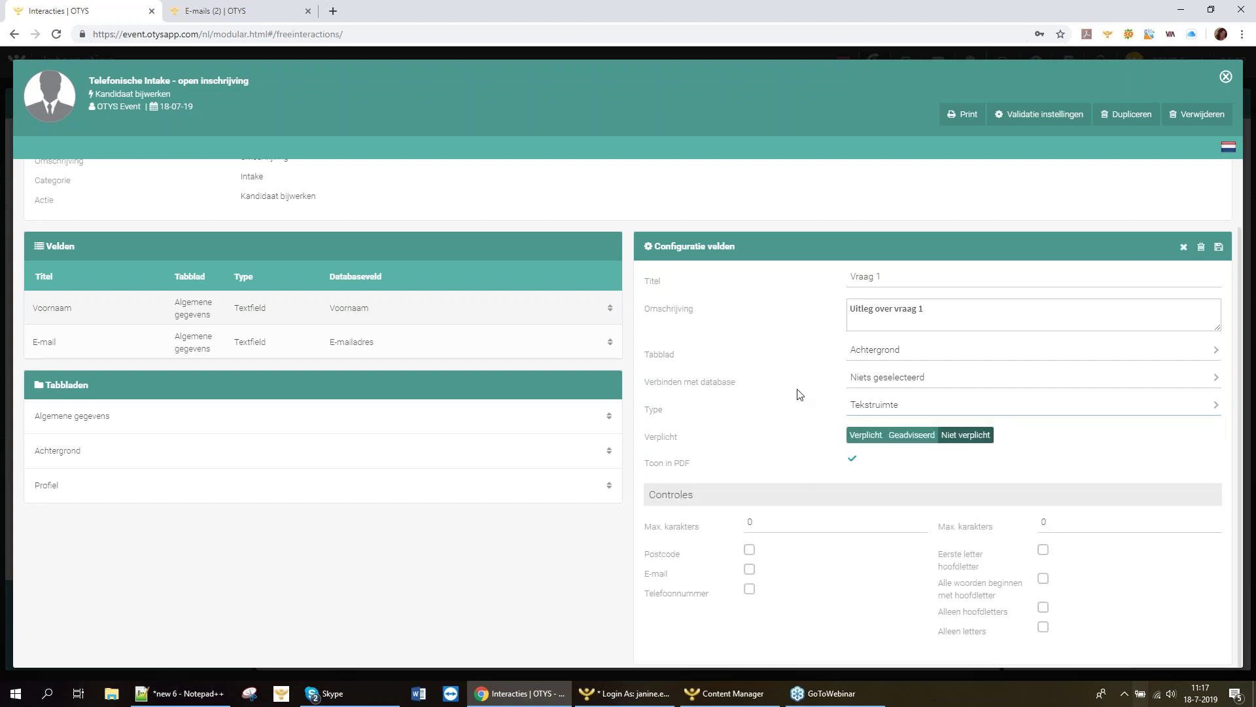
left_click(871, 442)
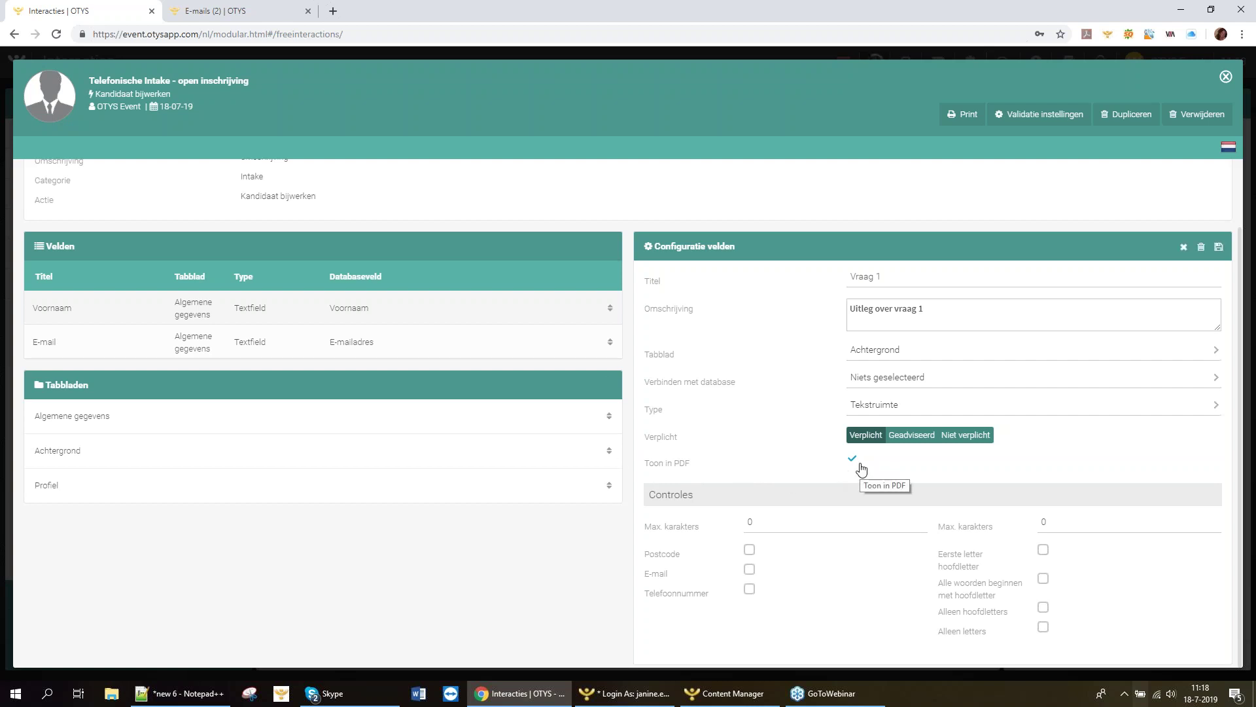
left_click(1218, 247)
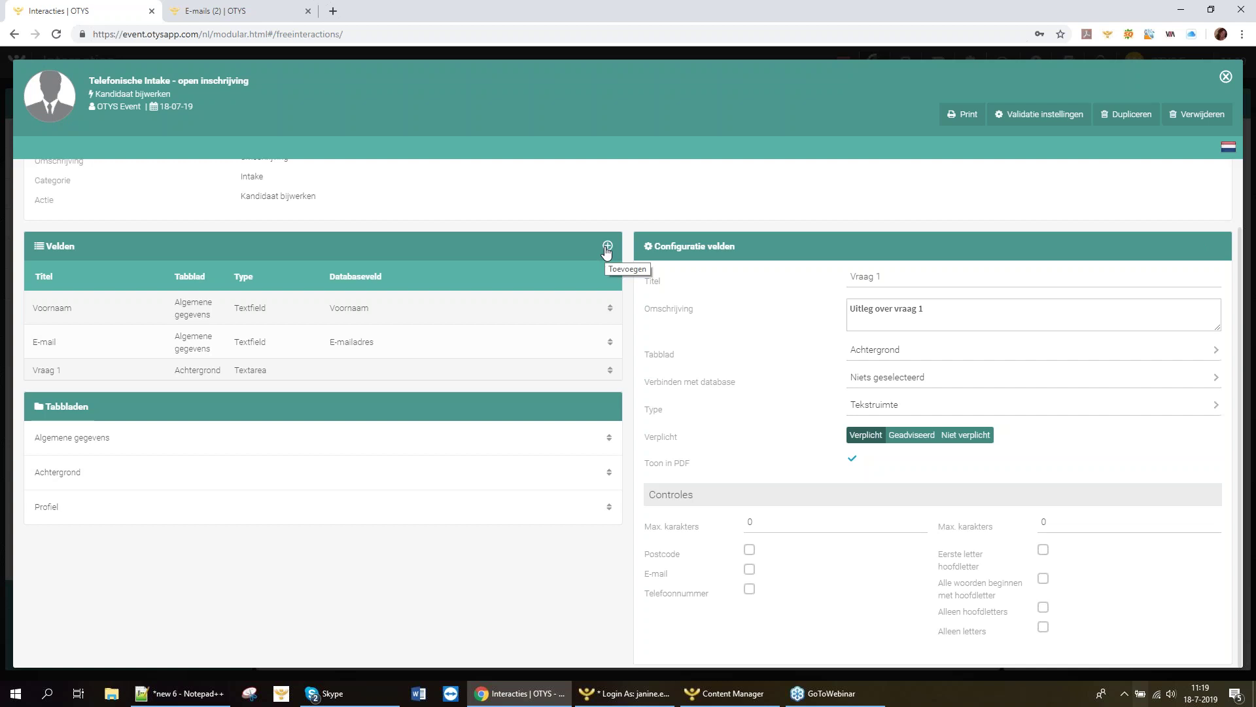
Add a new field titled 'Vraag 2' with description 'Uitleg 2' on the Algemene gegevens tab.
left_click(607, 248)
left_click(874, 286)
type("Vraag")
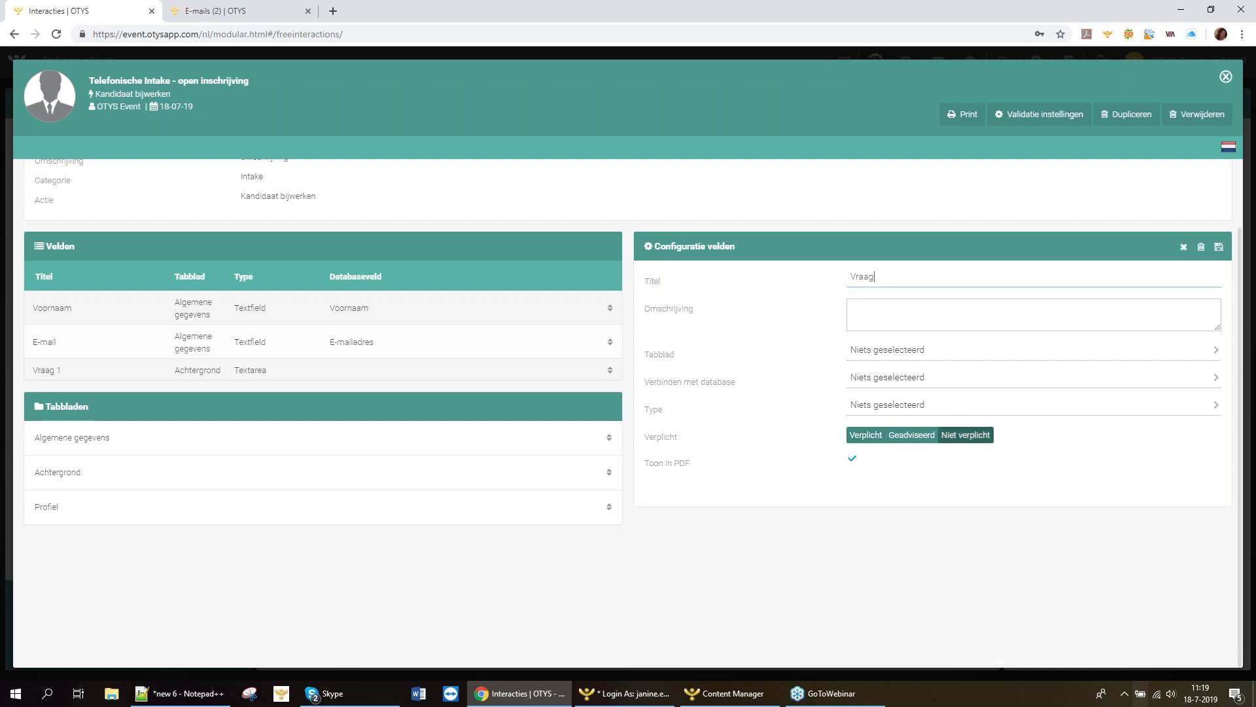
type(" 2")
left_click(899, 310)
type("Uitleg 2")
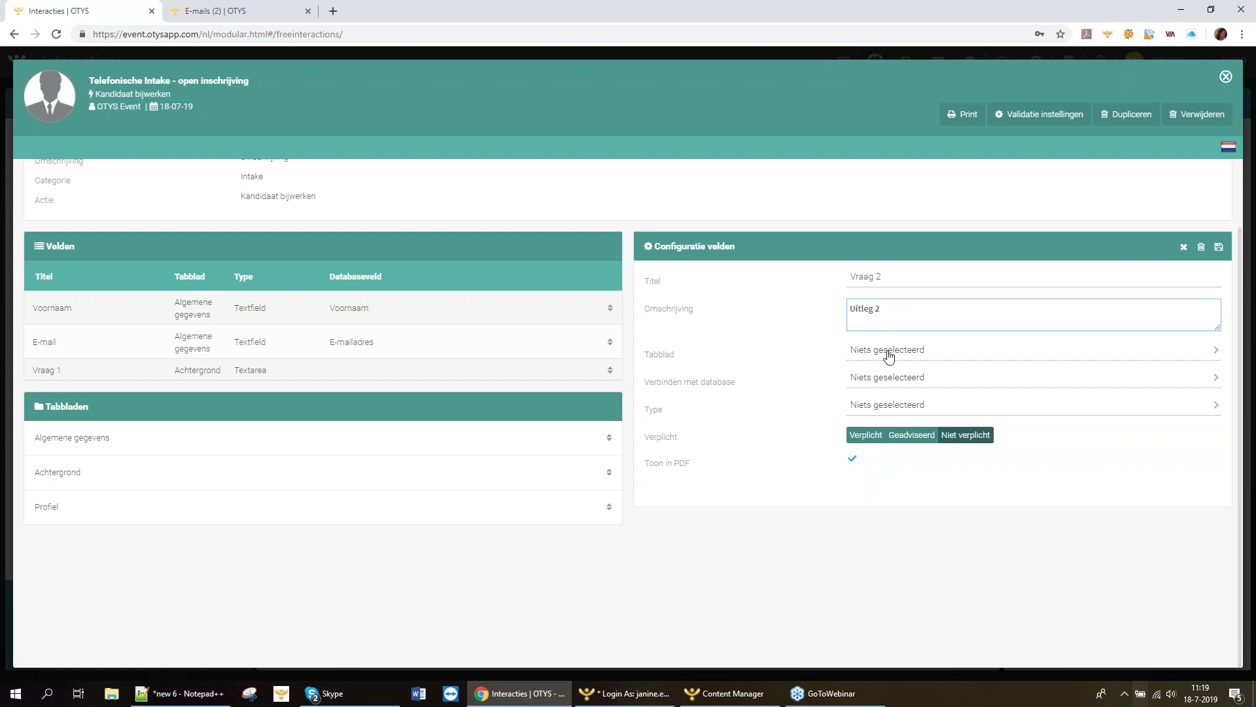
left_click(889, 356)
left_click(893, 439)
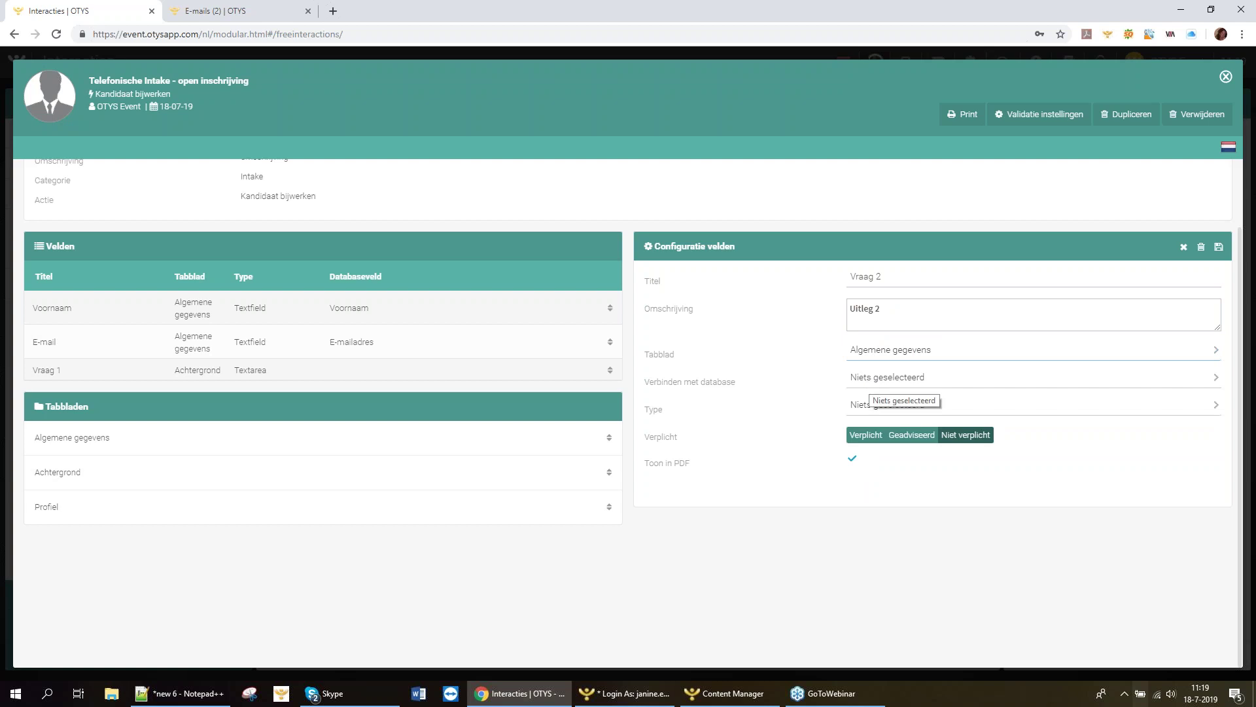
Search the field types with 'sel' and set Vraag 2's type to Select.
left_click(883, 412)
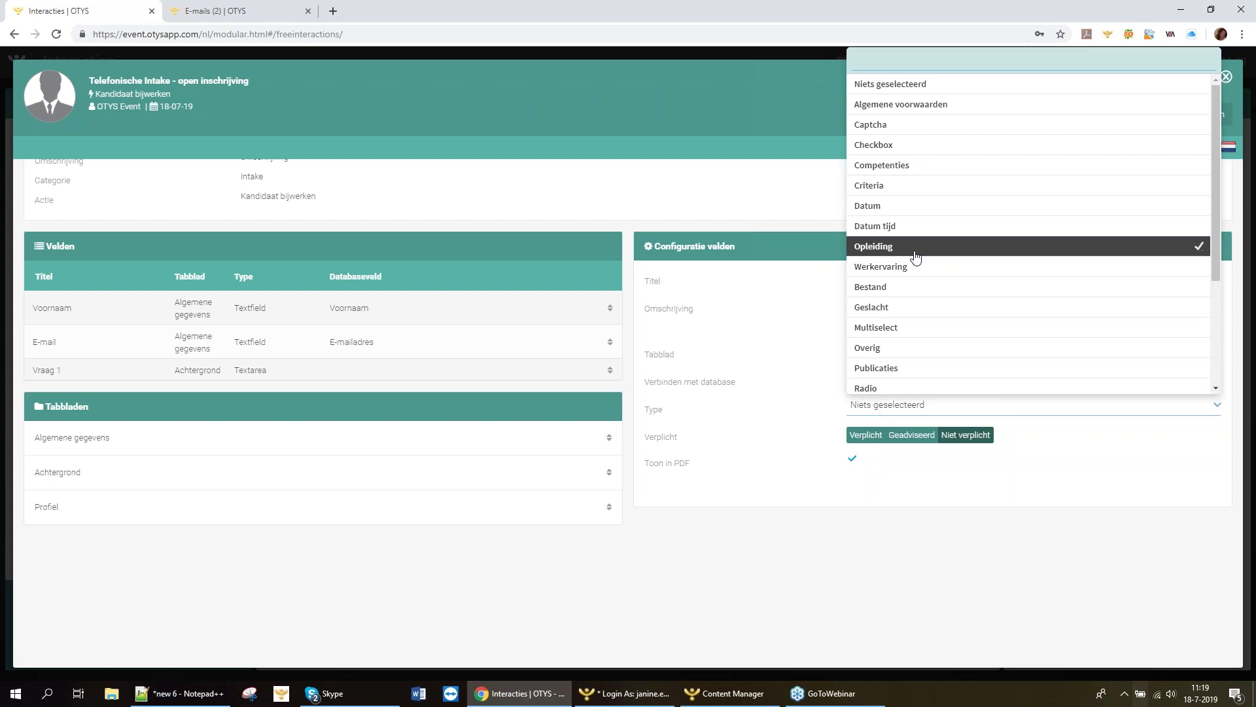
type("s")
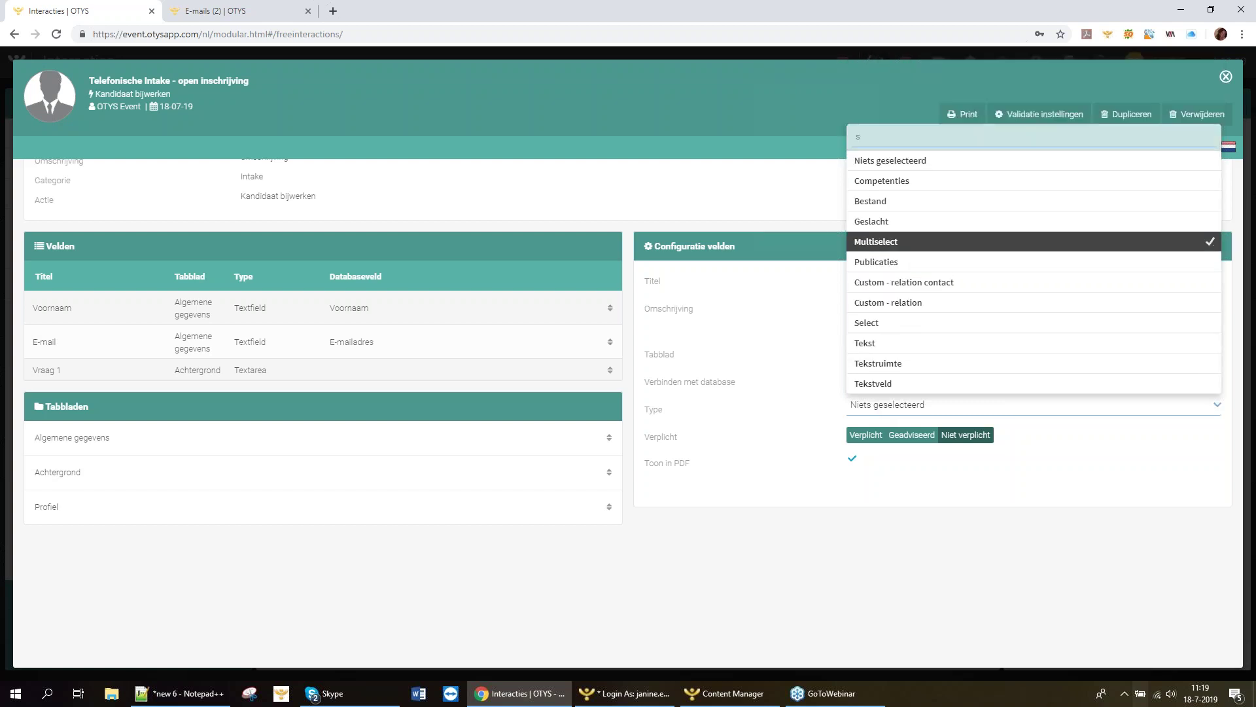
key("Escape")
left_click(890, 406)
type("sel")
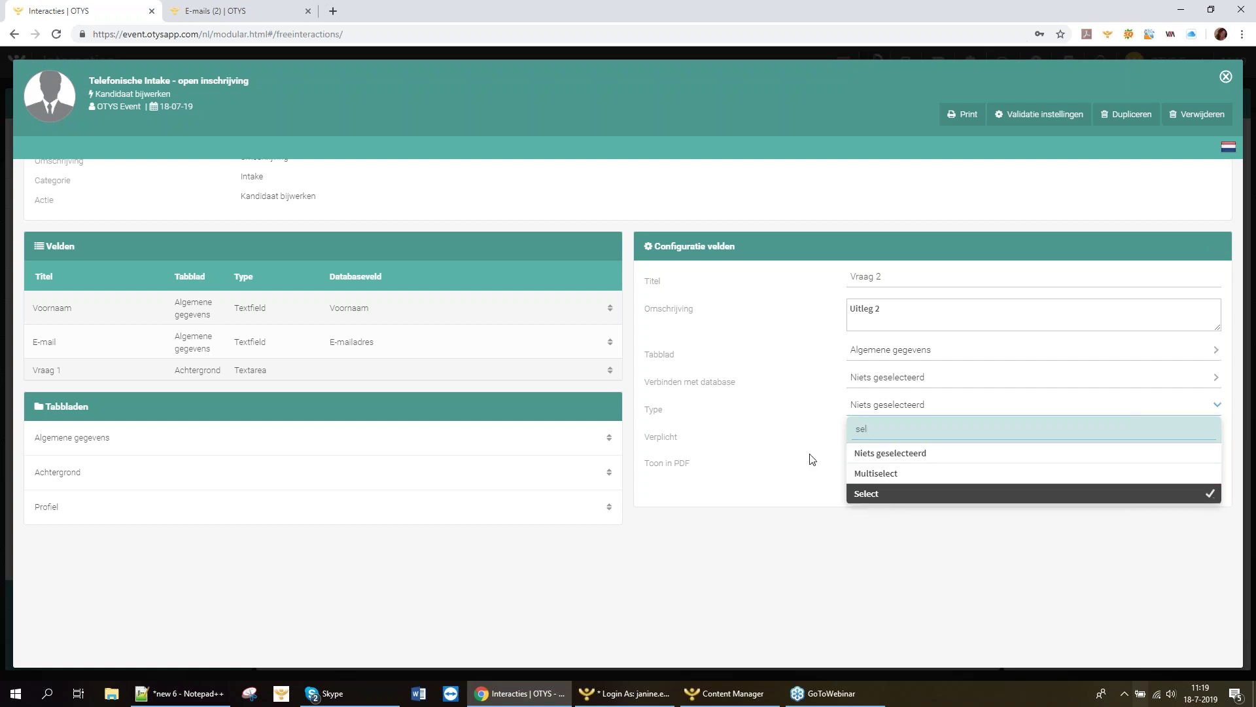
key("Return")
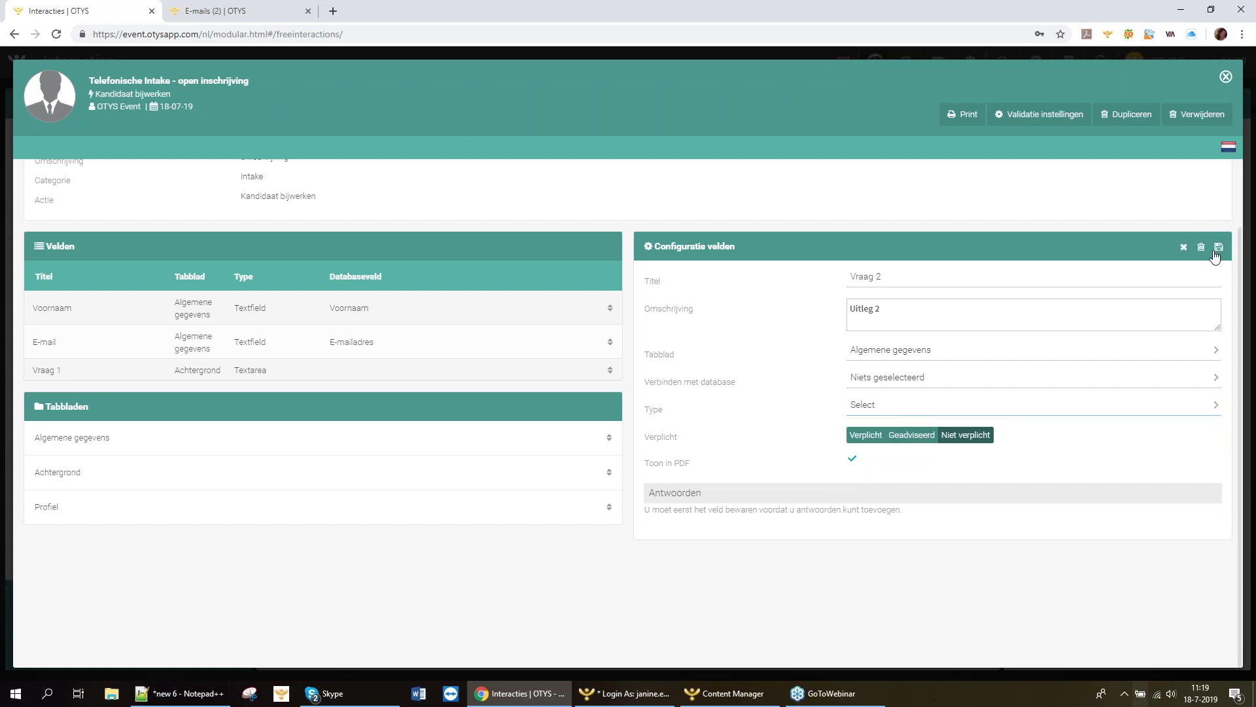
Save Vraag 2 and give it two answers, Optie 1 and Optie 2.
left_click(1217, 248)
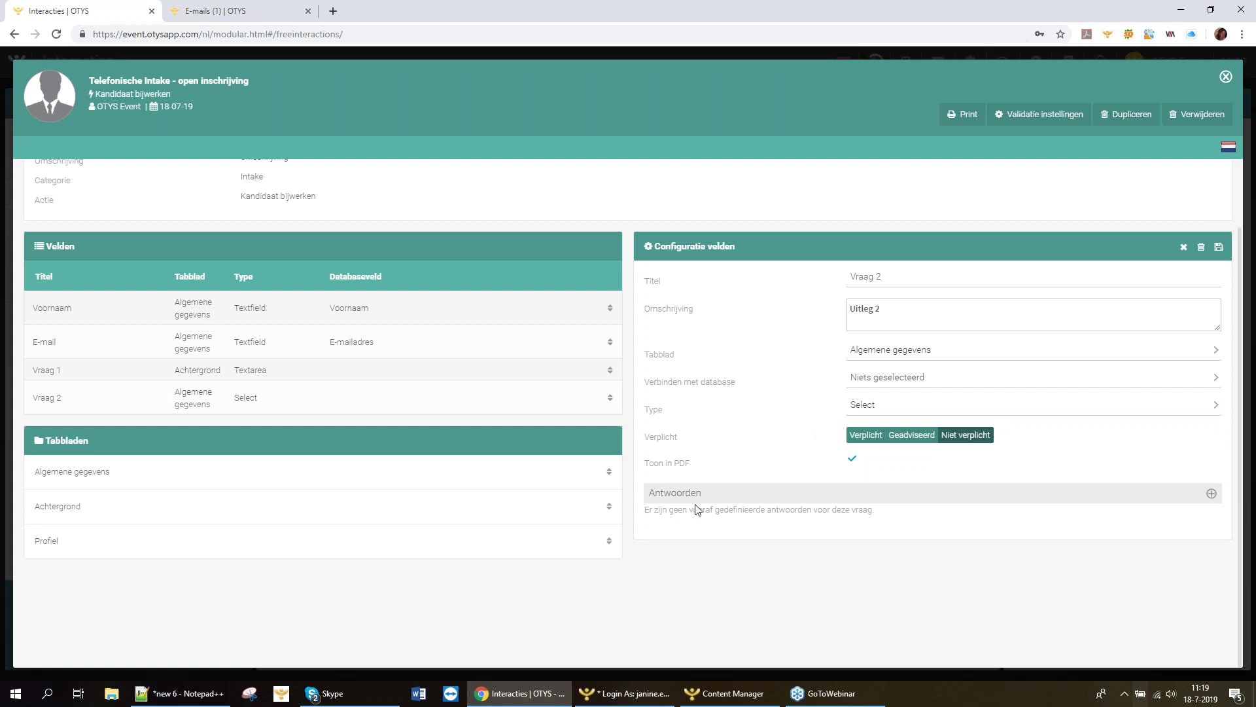
mouse_move(1210, 494)
left_click(1211, 493)
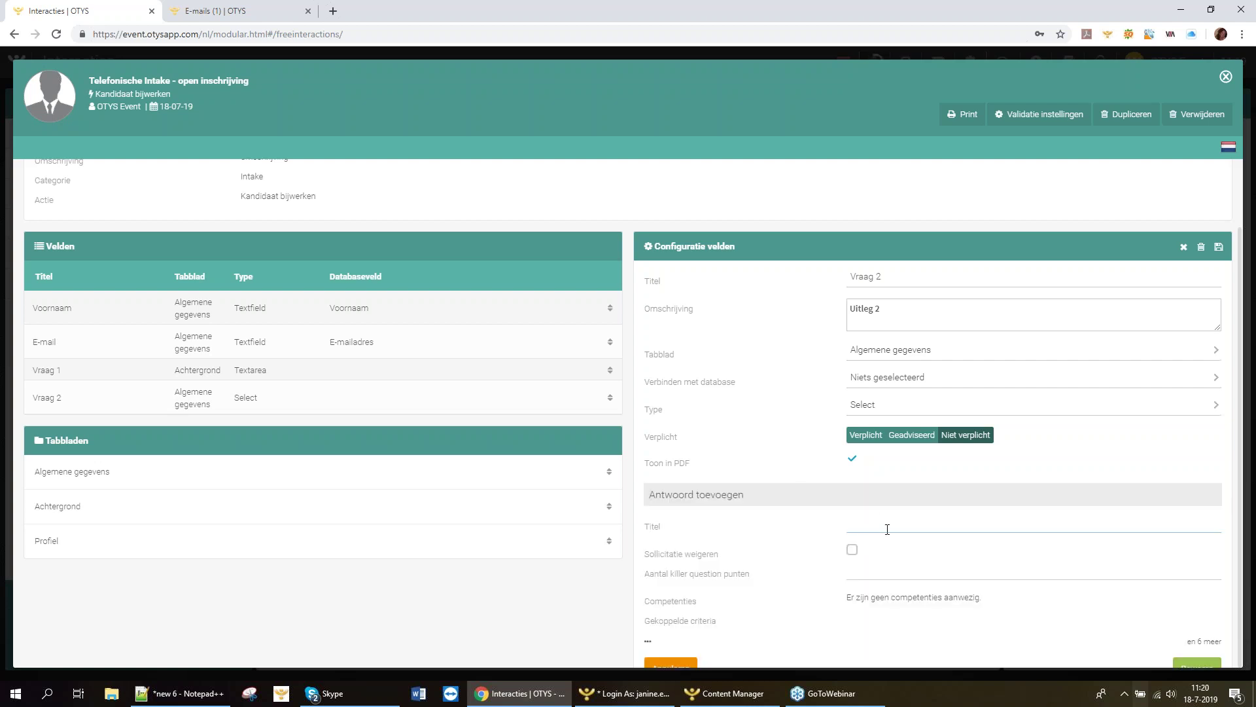
type("Optie 1")
left_click(1189, 665)
left_click(1212, 501)
left_click(888, 532)
type("Optie 2")
left_click(1189, 666)
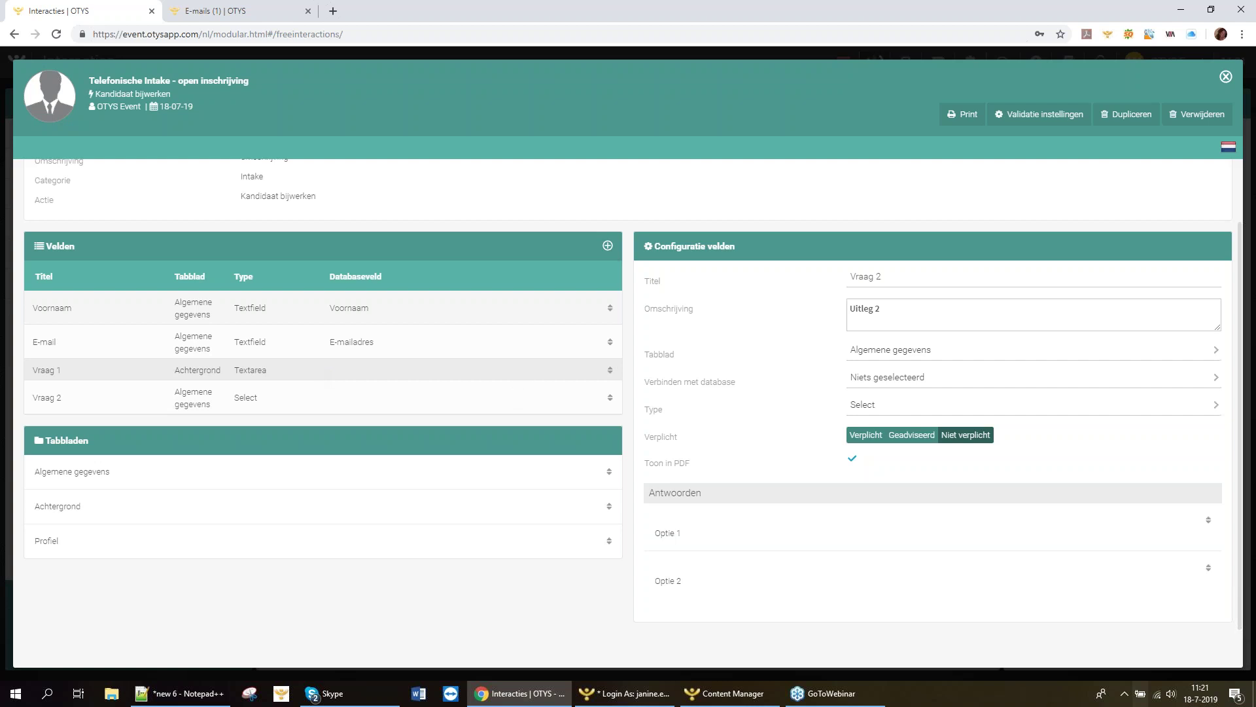
Reopen Vraag 2's type list and leave the type as Select.
left_click(881, 406)
type("te")
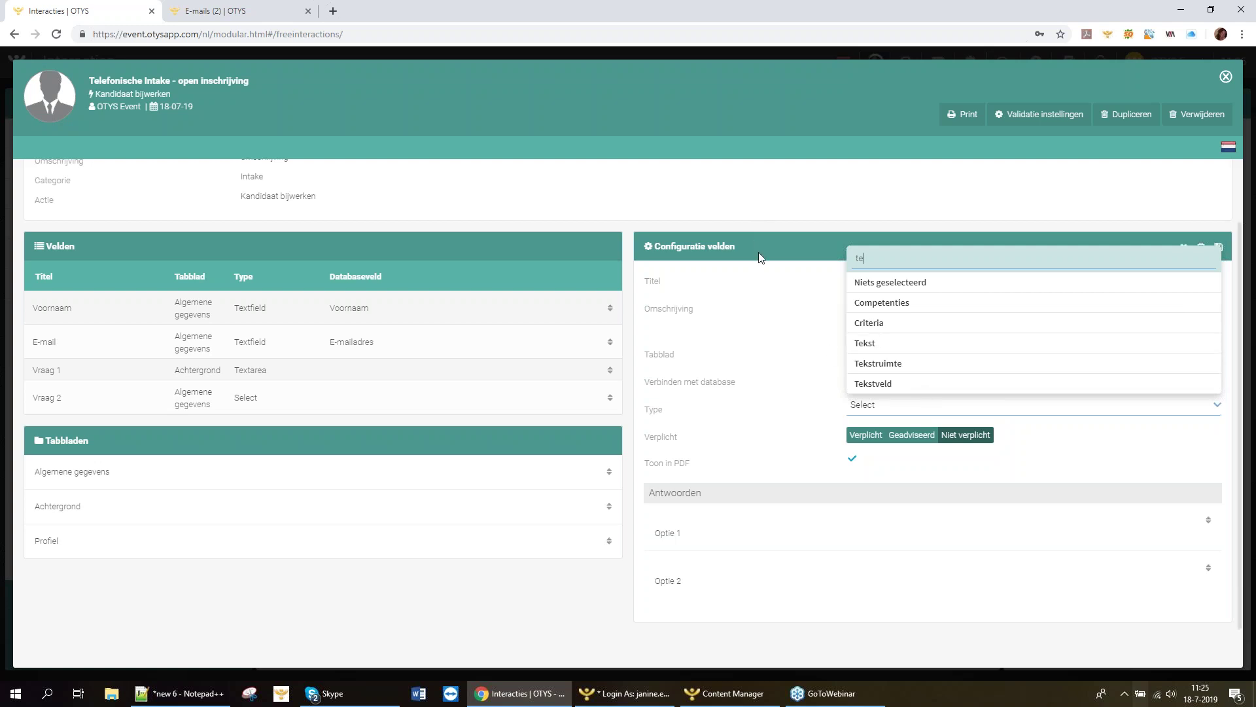
left_click(776, 260)
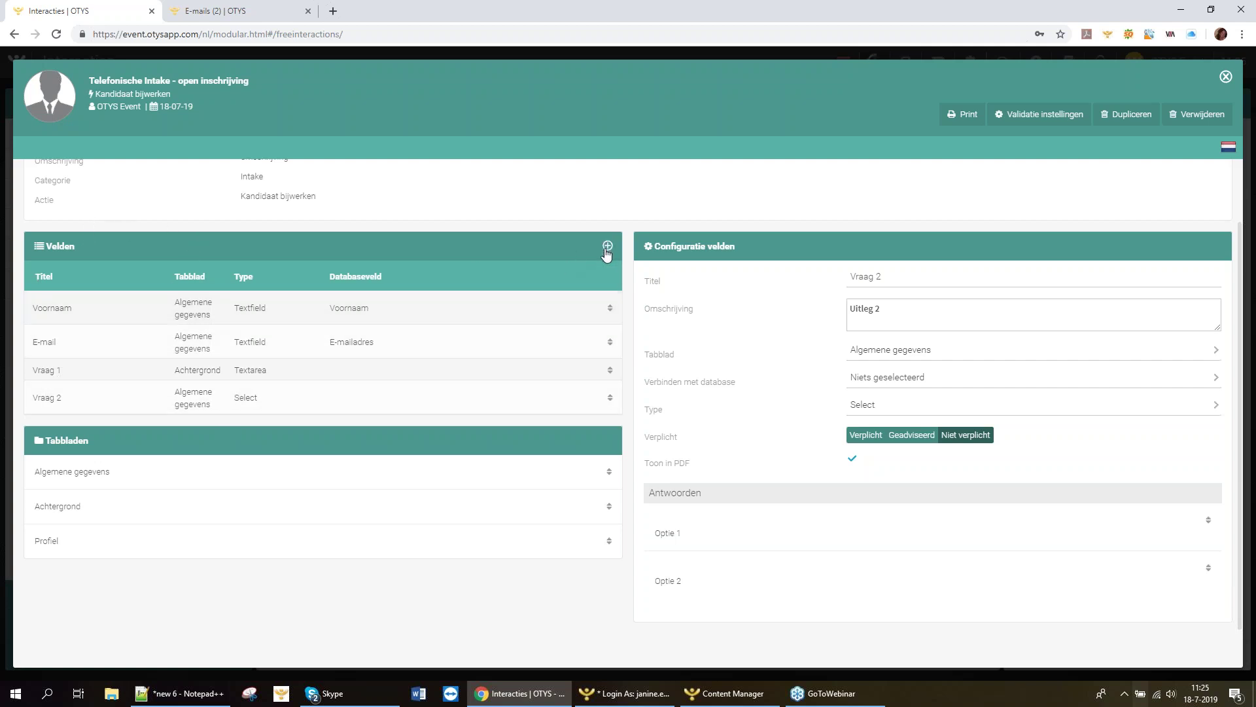
Add required field 'Gewenst aantal uurren' on Profiel, linked to Match criterium gewuren, and save it.
left_click(607, 245)
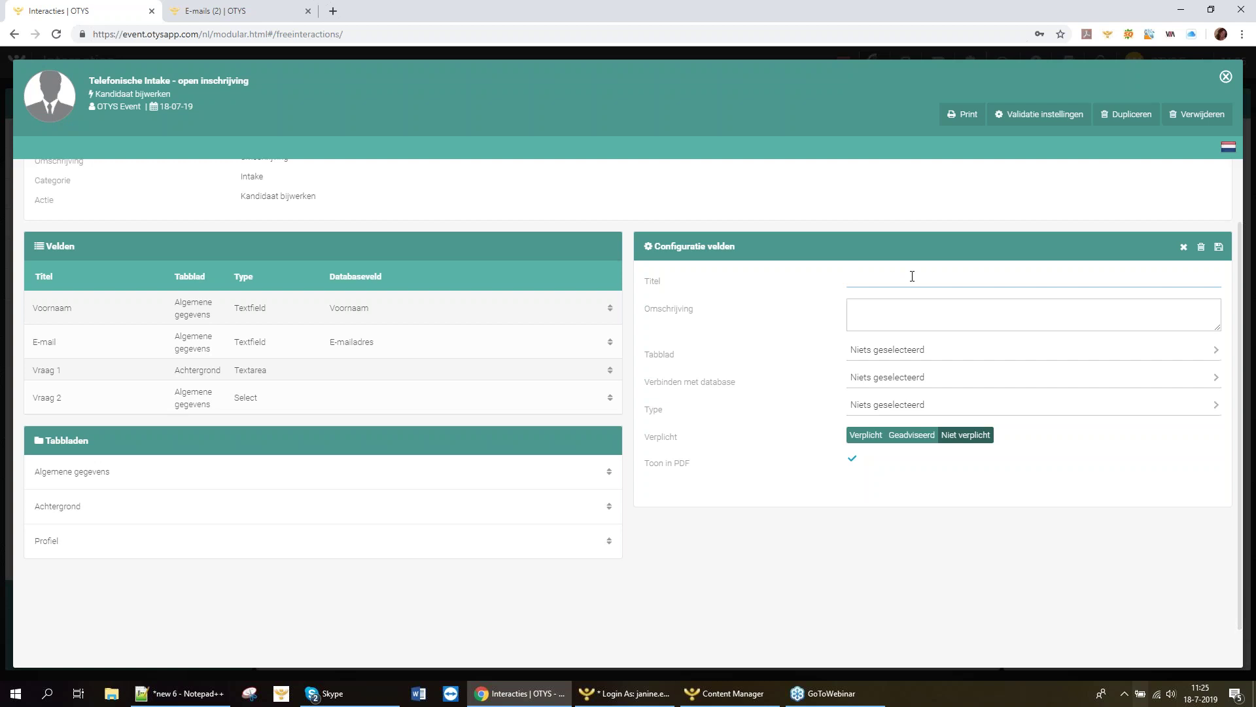
type("Gewenst aa")
type("ntal uur")
type("ren")
left_click(1112, 349)
left_click(1204, 454)
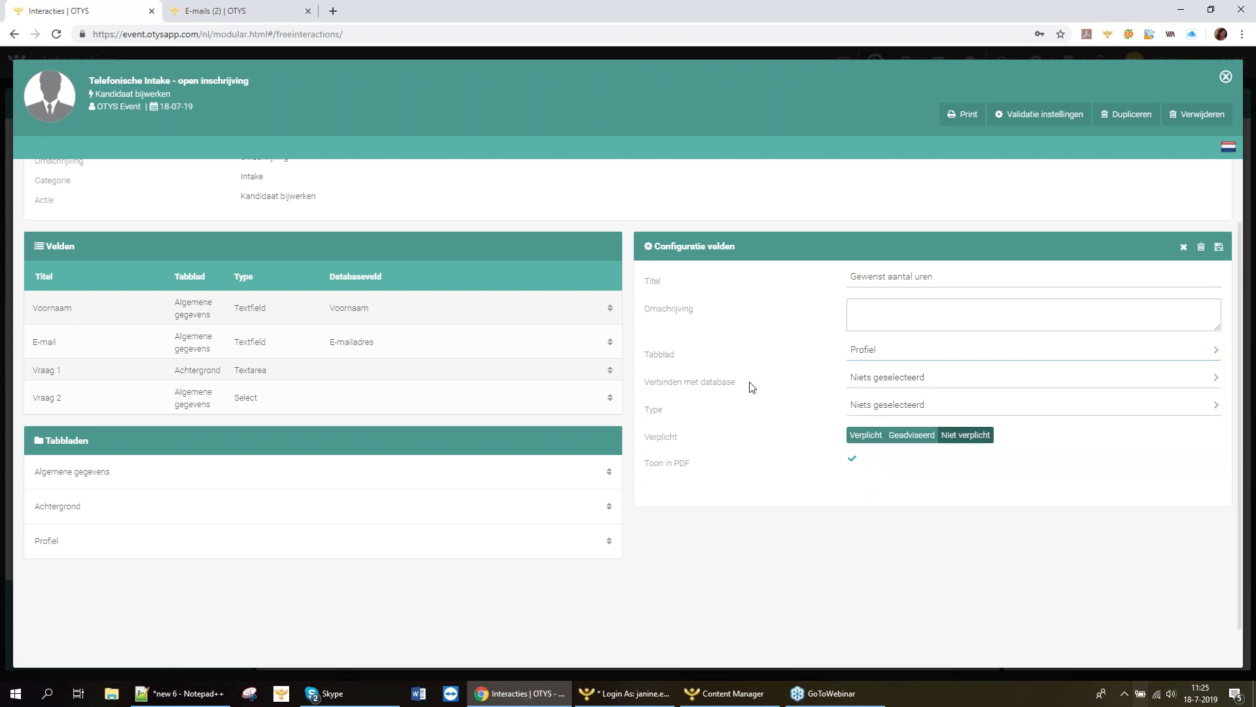
left_click(892, 385)
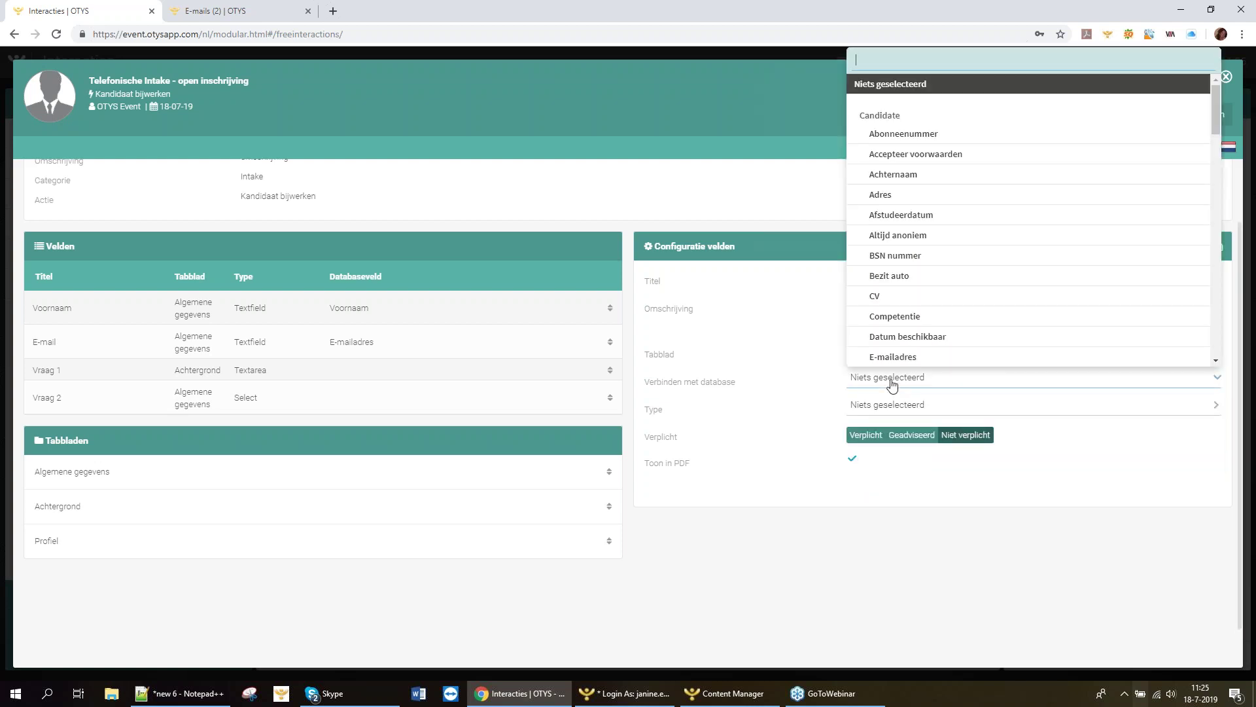
type("ur")
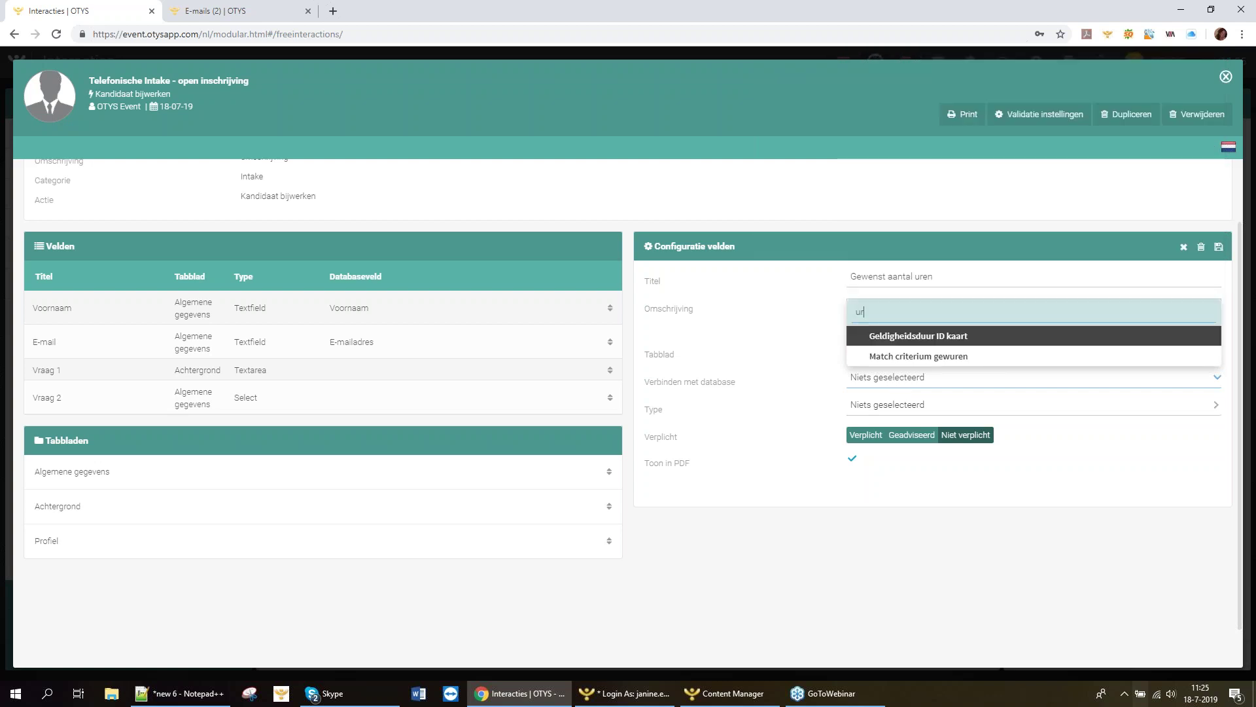
left_click(903, 358)
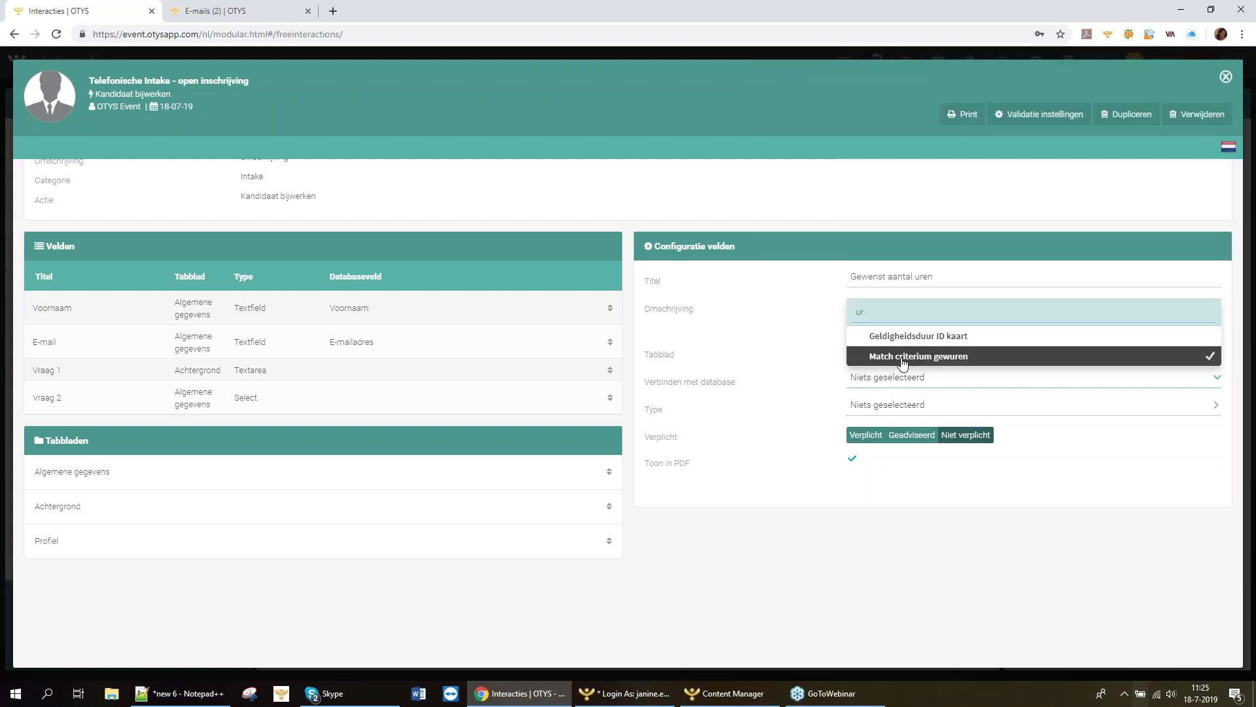
left_click(861, 429)
left_click(1218, 246)
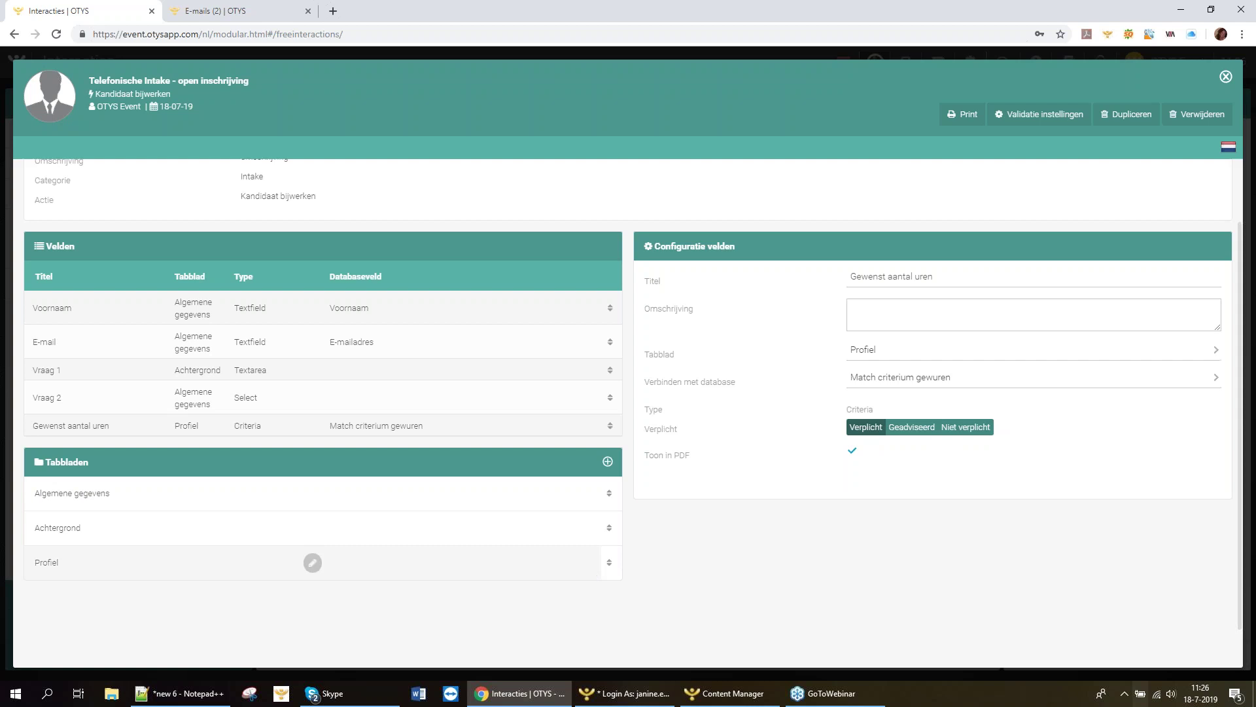
scroll(841, 597, "up", 1)
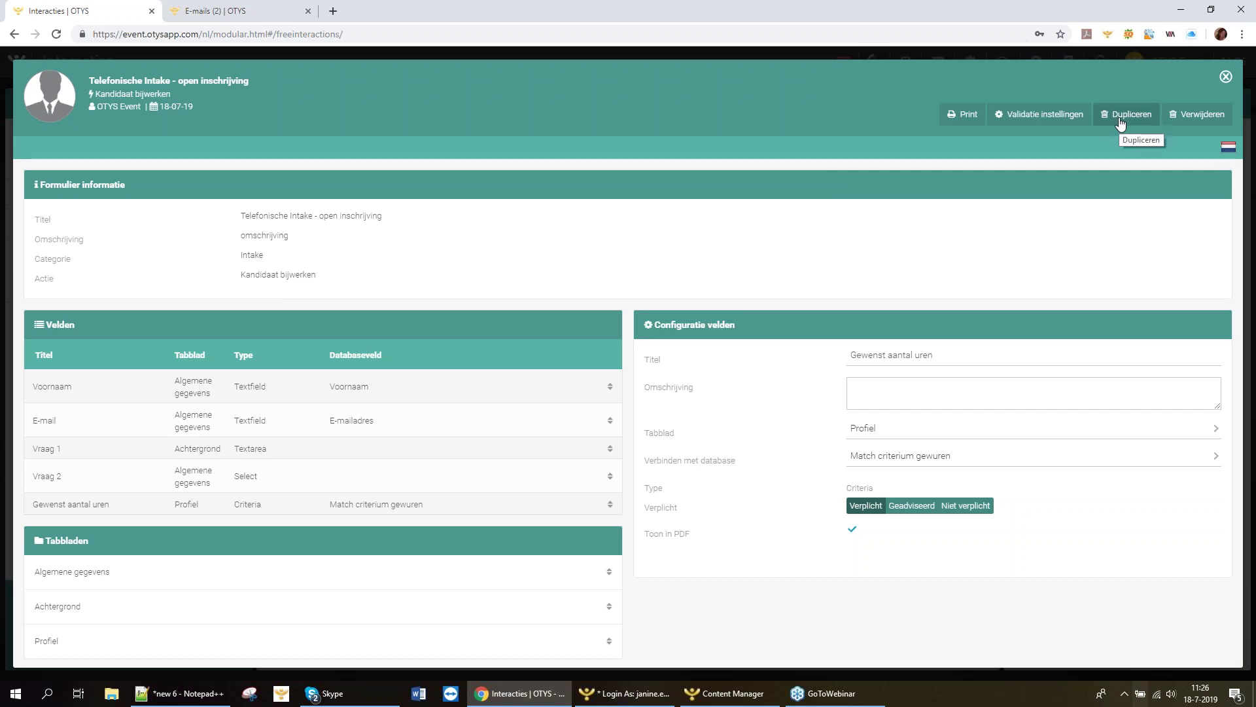
mouse_move(750, 318)
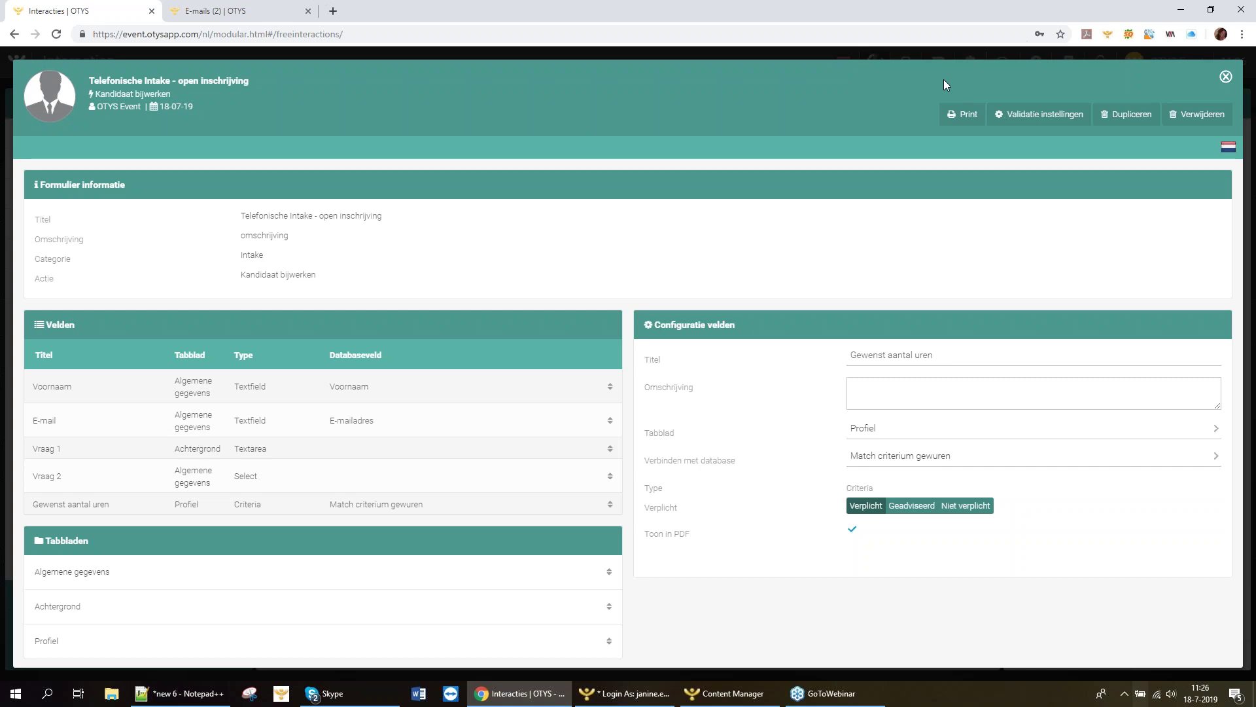
mouse_move(805, 570)
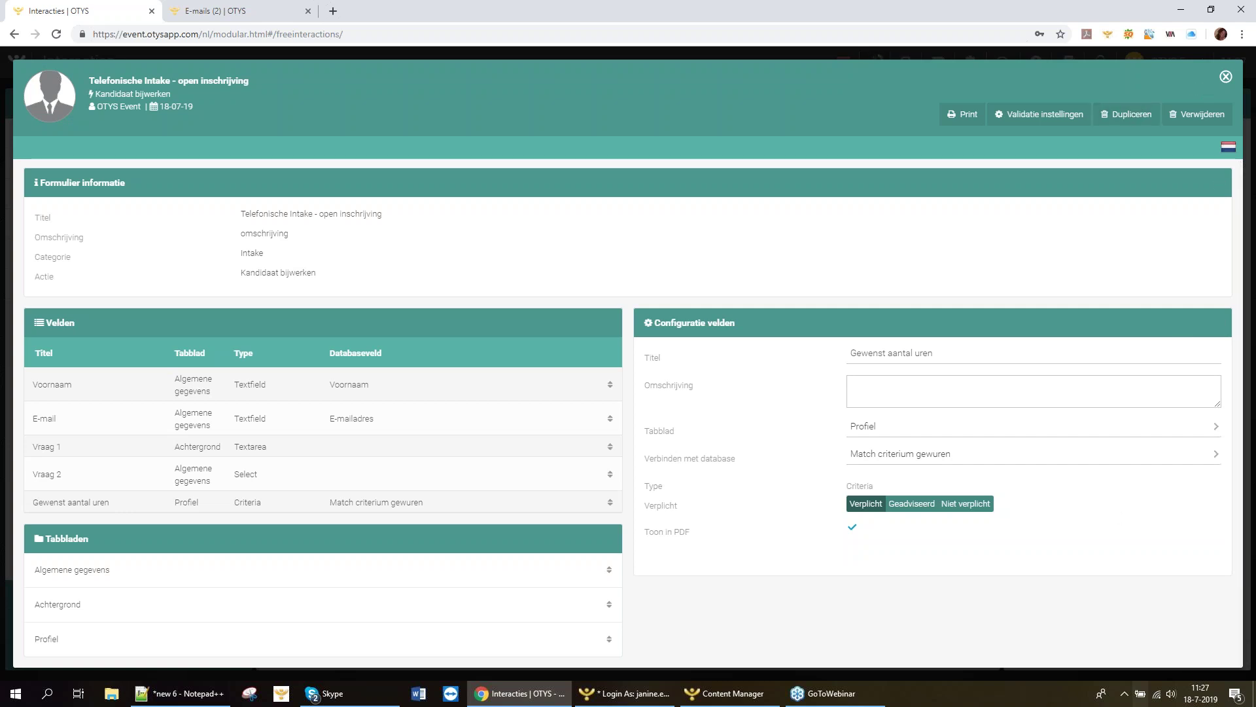
Close the form editor and open the candidate's Dossier tab from the Kandidaten list.
left_click(1226, 78)
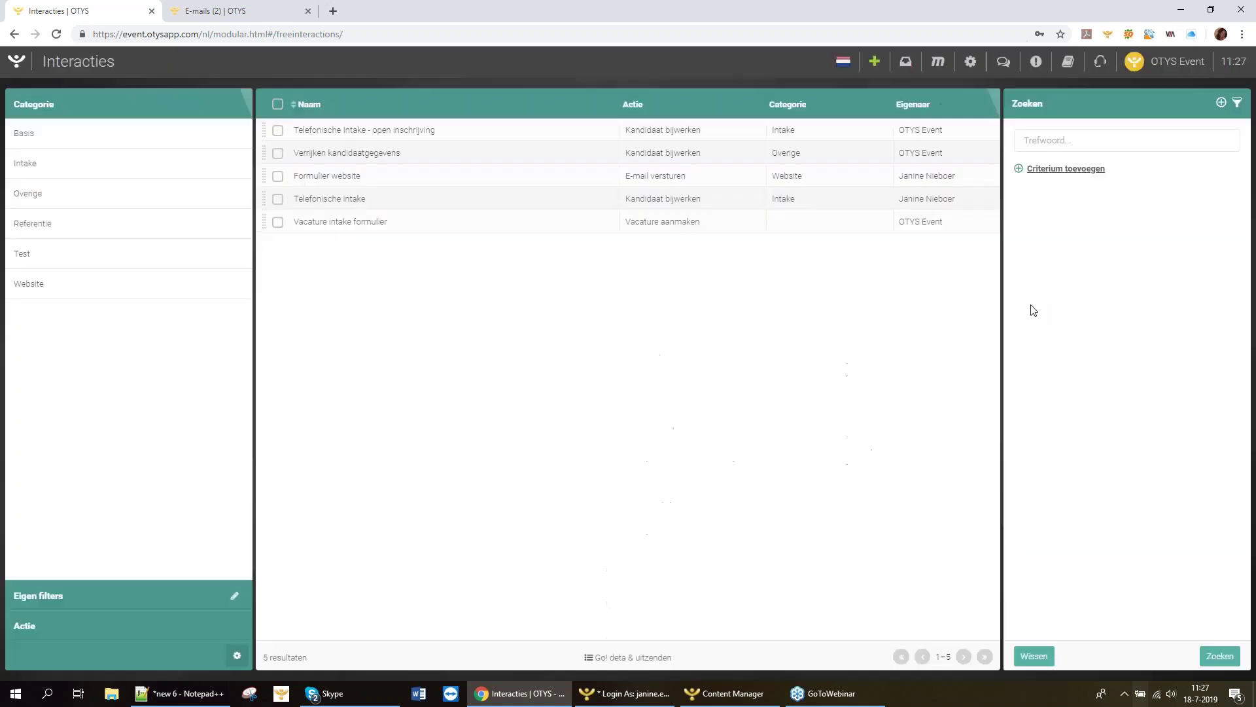
left_click(20, 66)
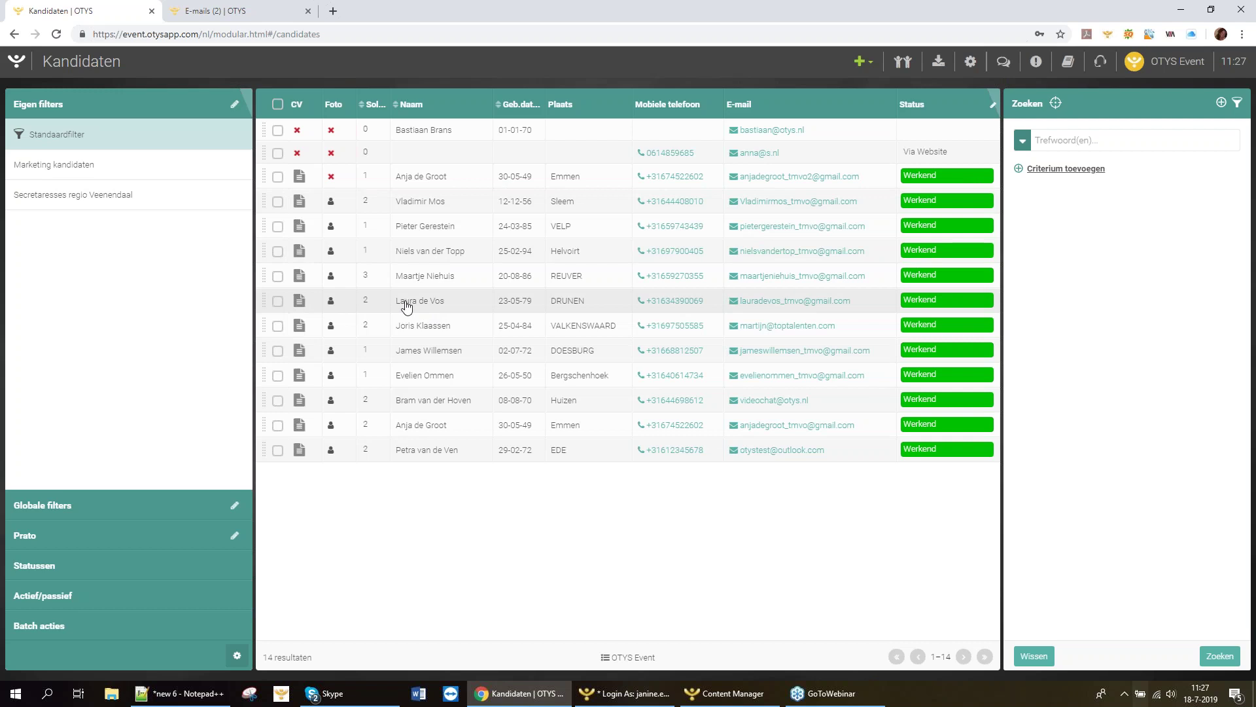
left_click(418, 306)
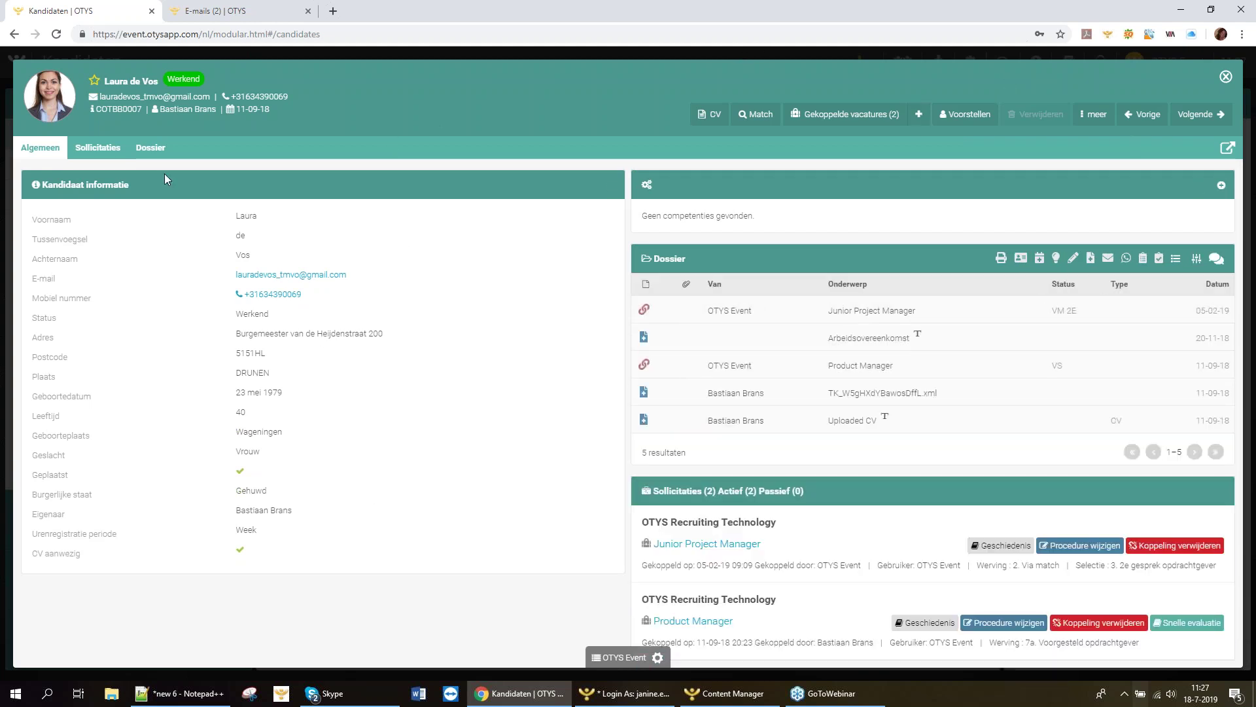
left_click(151, 149)
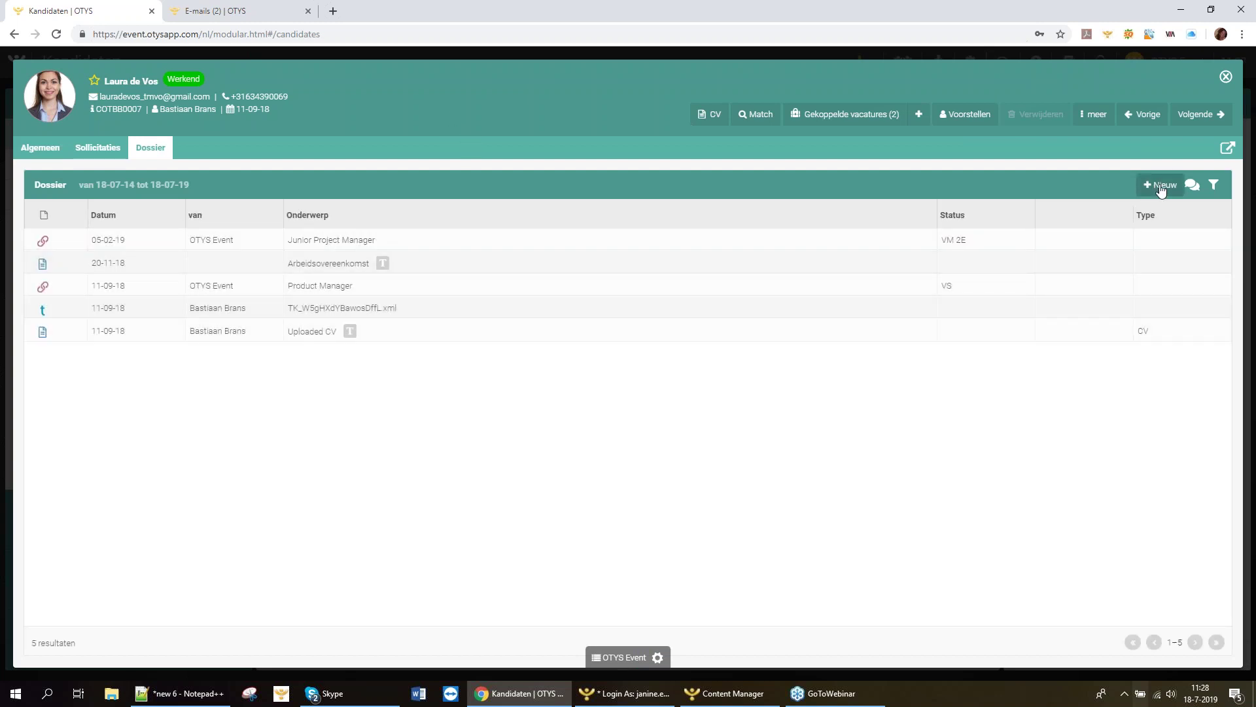
Start a new dossier item of type Interacties formulier.
left_click(1161, 186)
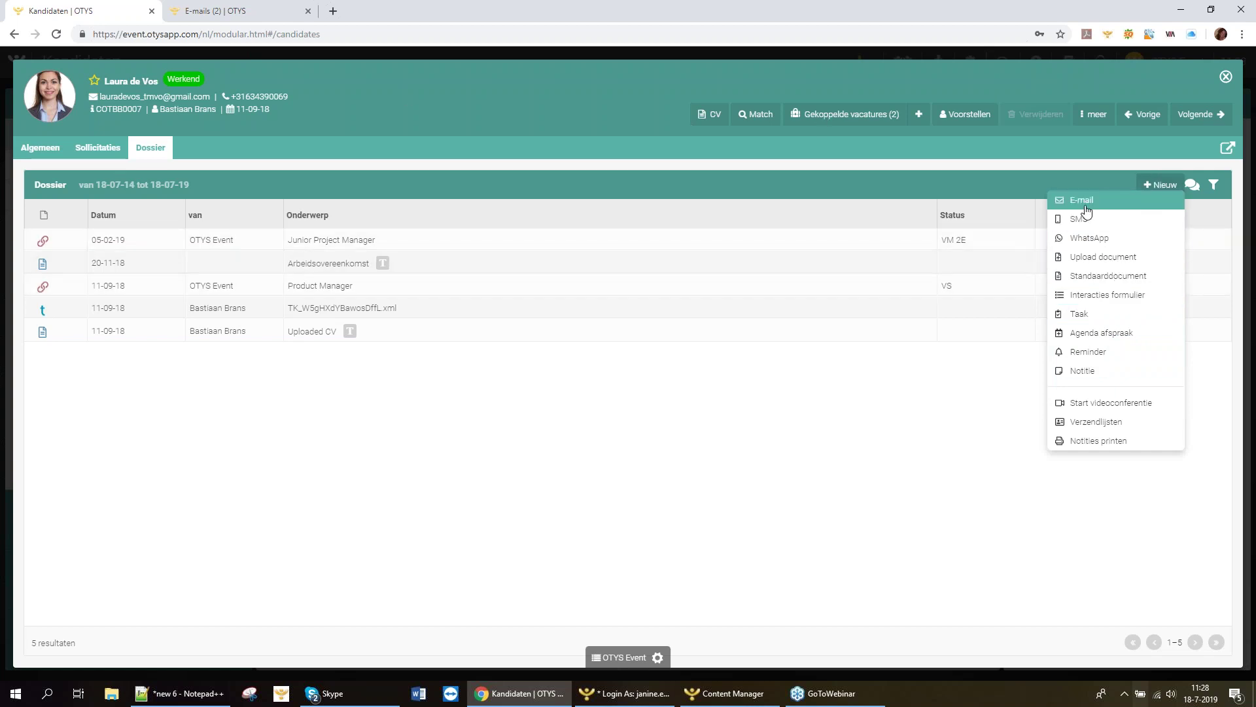
left_click(1100, 295)
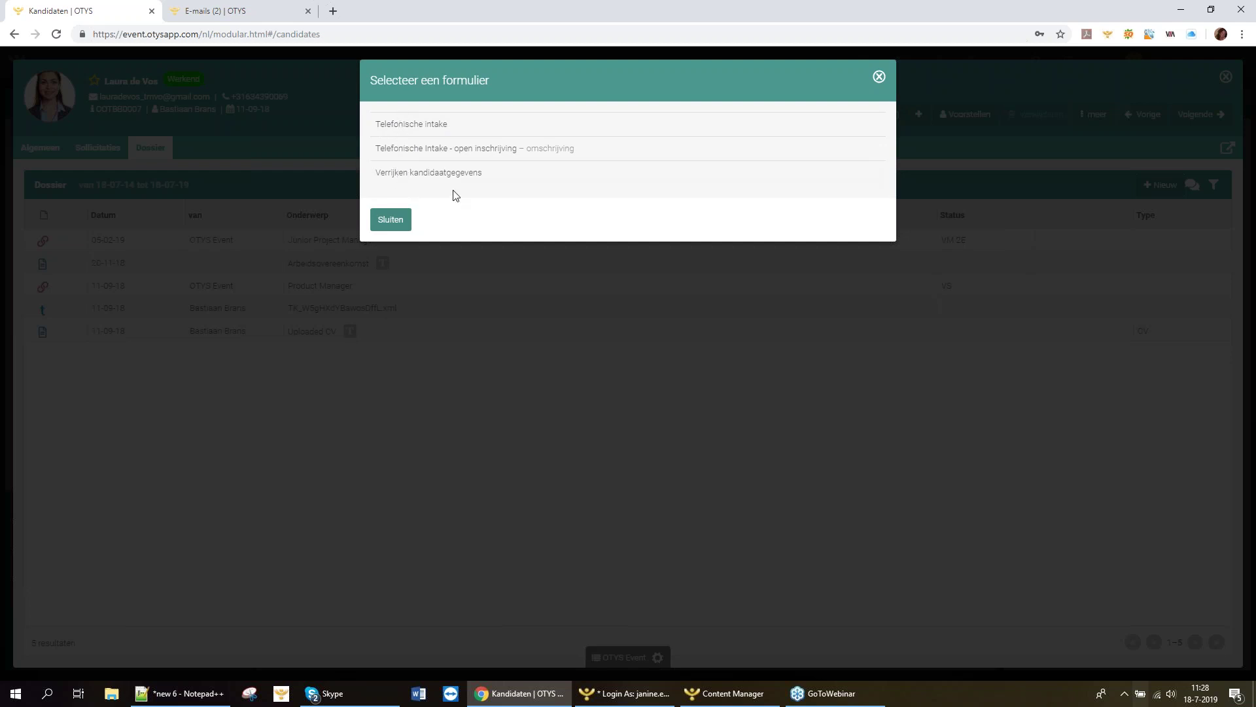
Open the Telefonische intake form and review its Algemeen, Achtergrond, Profiel and Motivatie tabs.
left_click(433, 129)
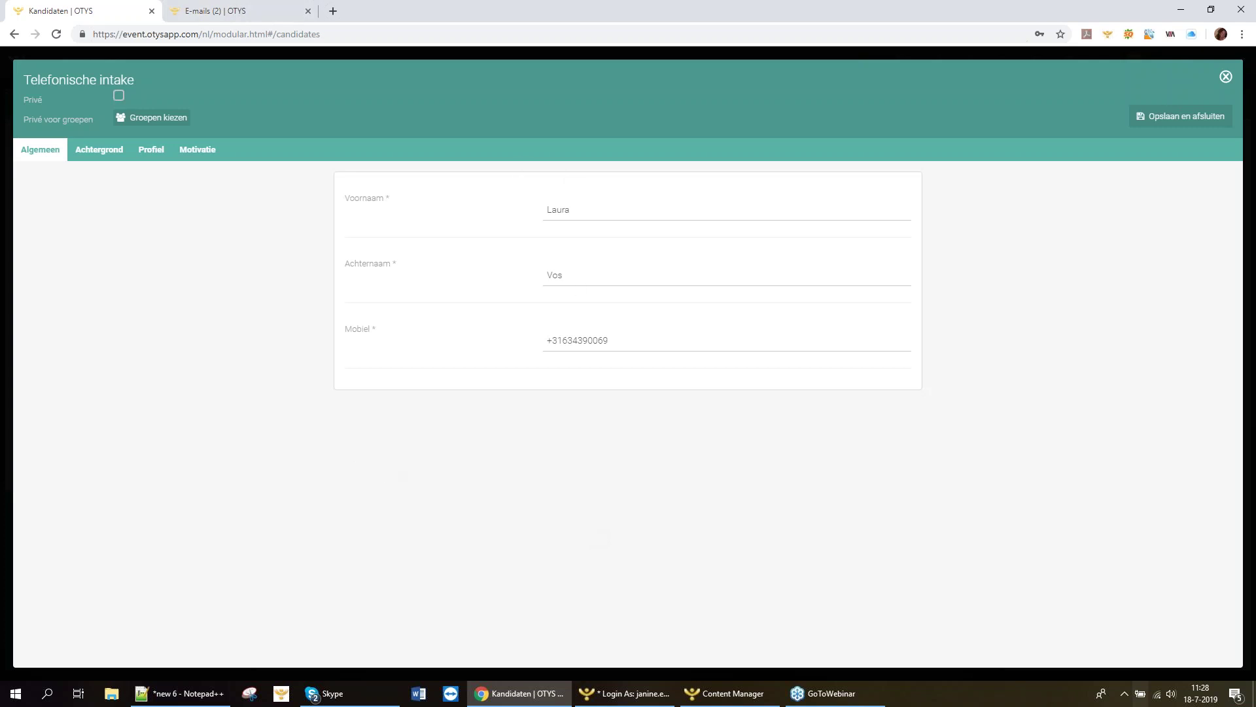
left_click(101, 153)
left_click(150, 158)
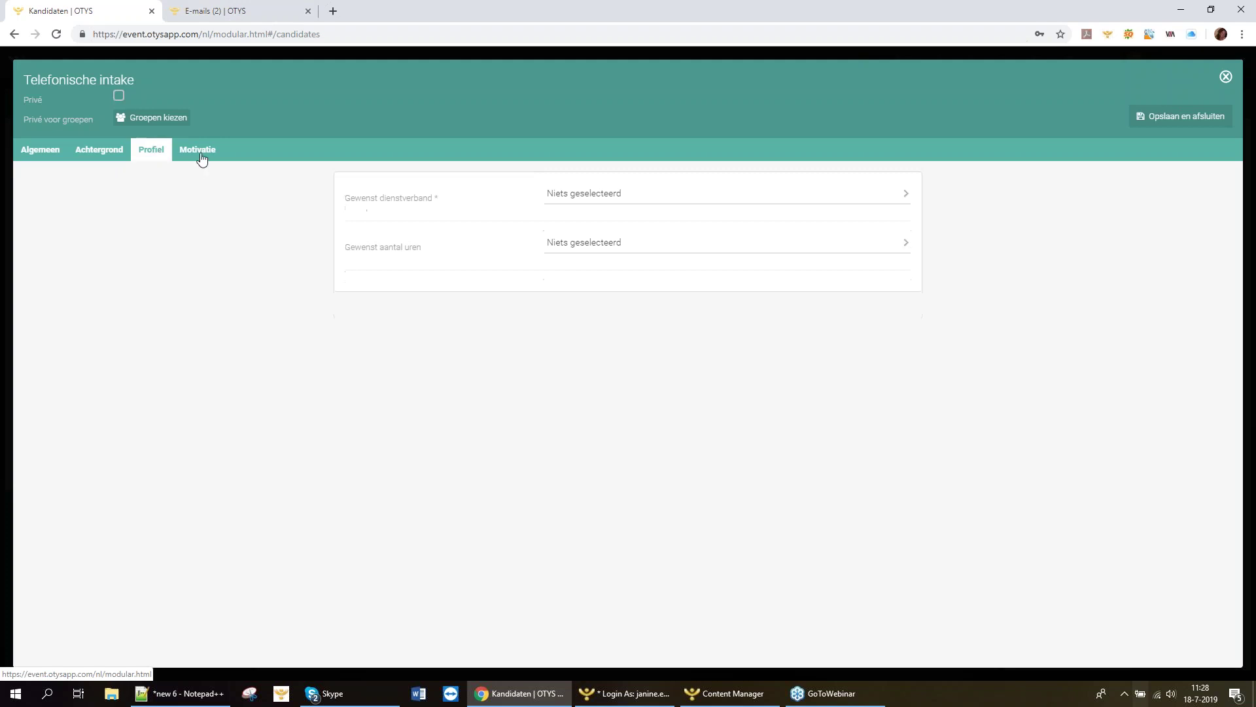
left_click(202, 157)
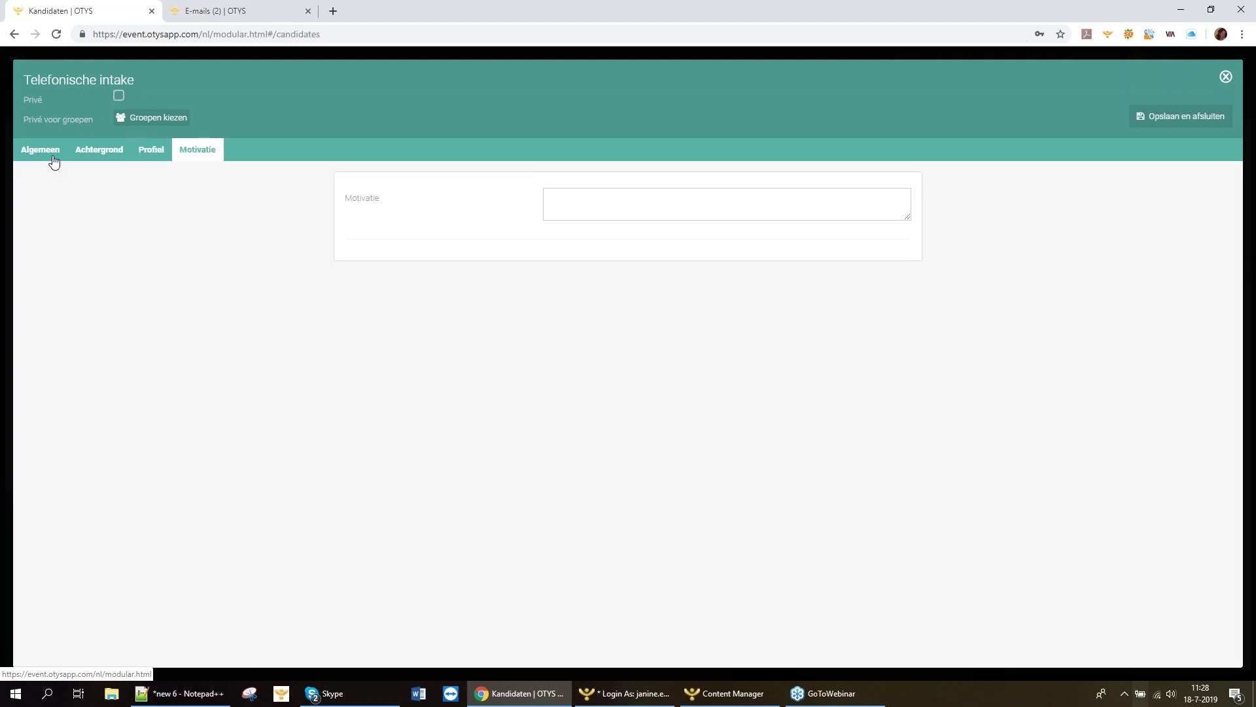
left_click(52, 161)
left_click(100, 158)
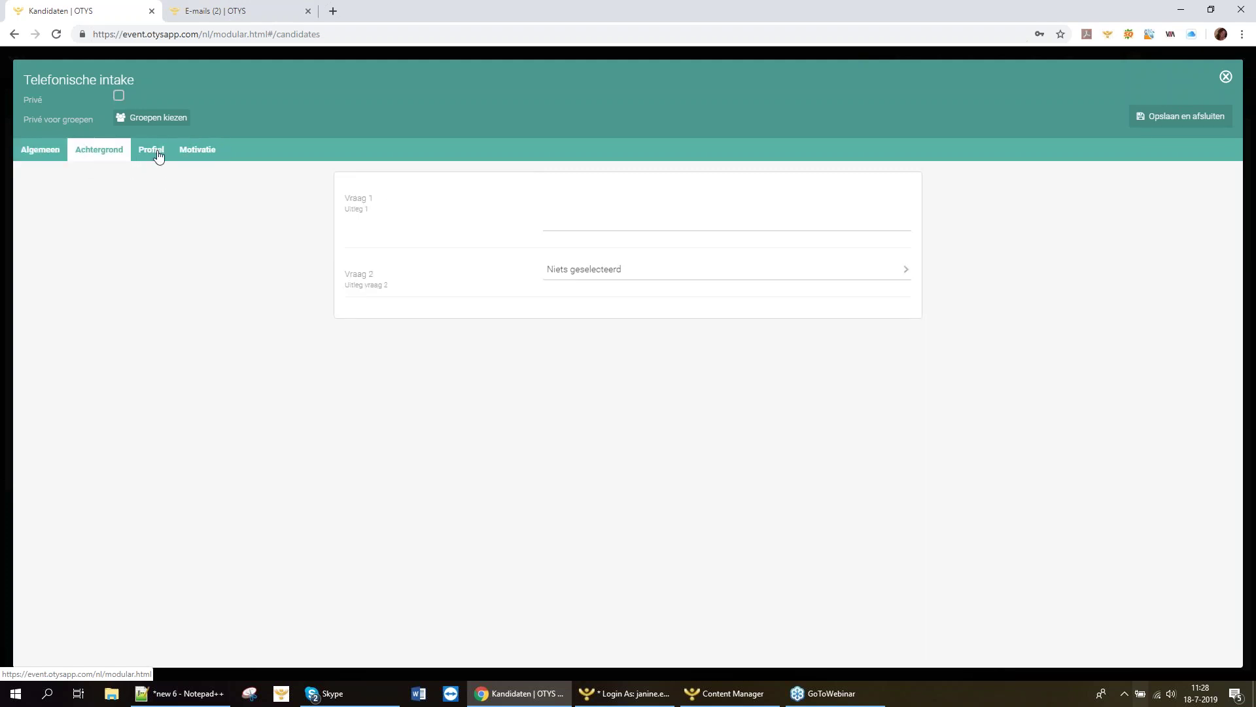
left_click(158, 156)
left_click(192, 160)
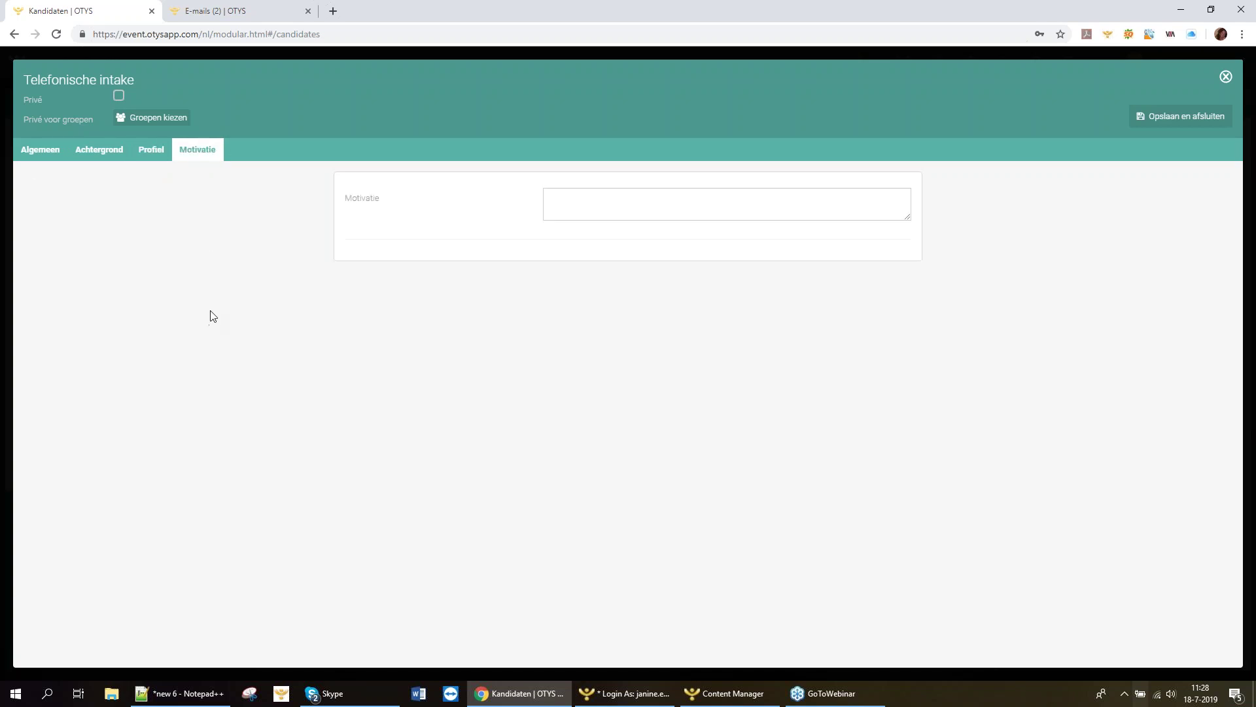
left_click(38, 156)
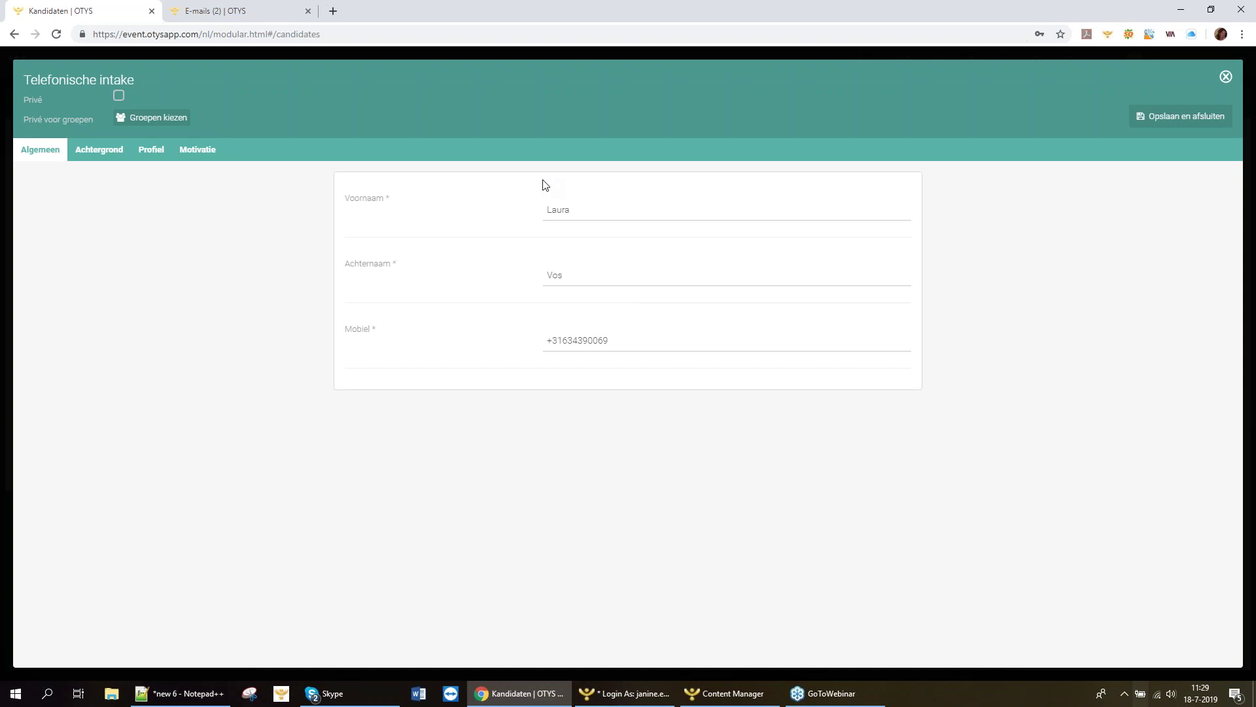
left_click(597, 211)
left_click(98, 152)
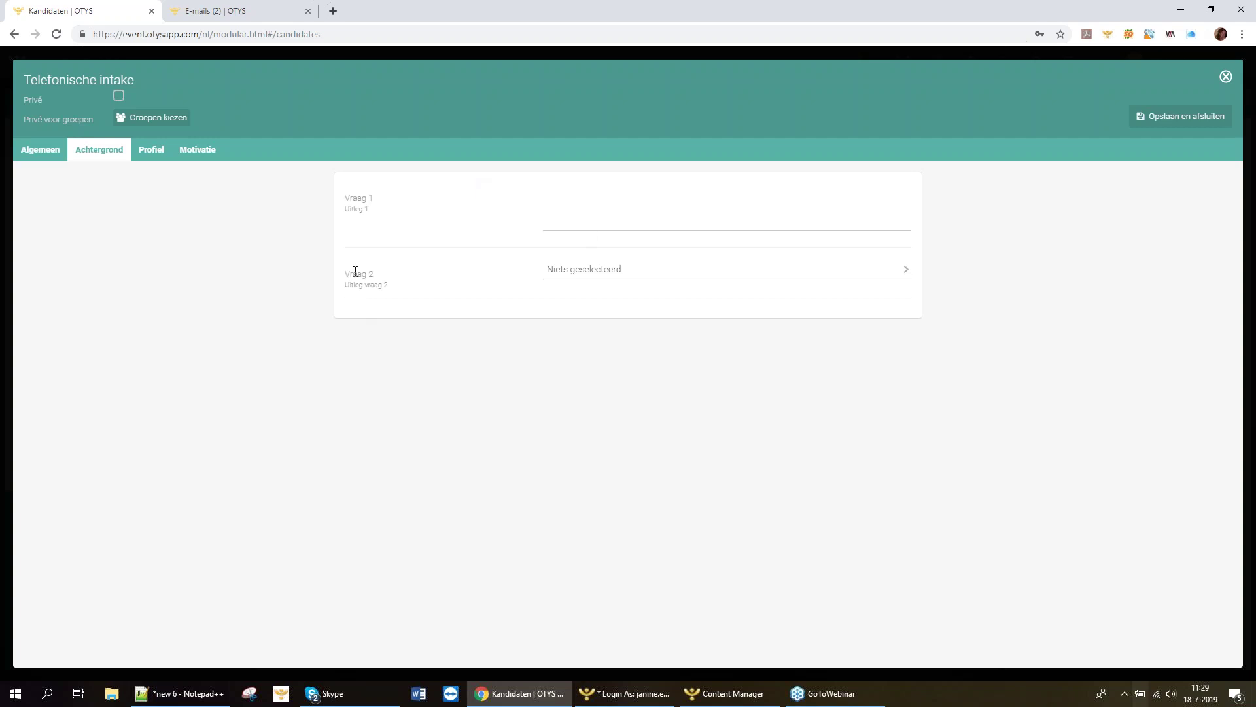
Answer Vraag 1 with 'antwoord'.
left_click_drag(347, 196, 364, 196)
left_click(362, 199)
left_click(658, 220)
type("antwoord 1")
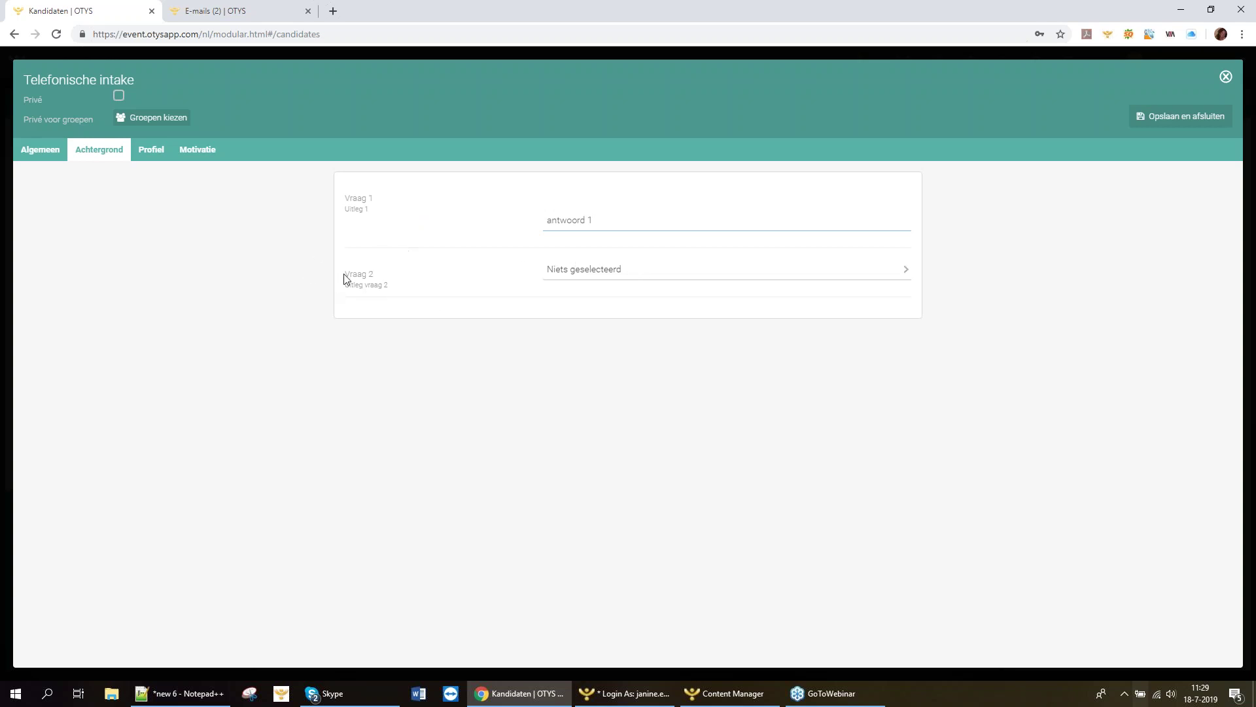
Set Vraag 2's answer to Optie 1.
left_click(583, 278)
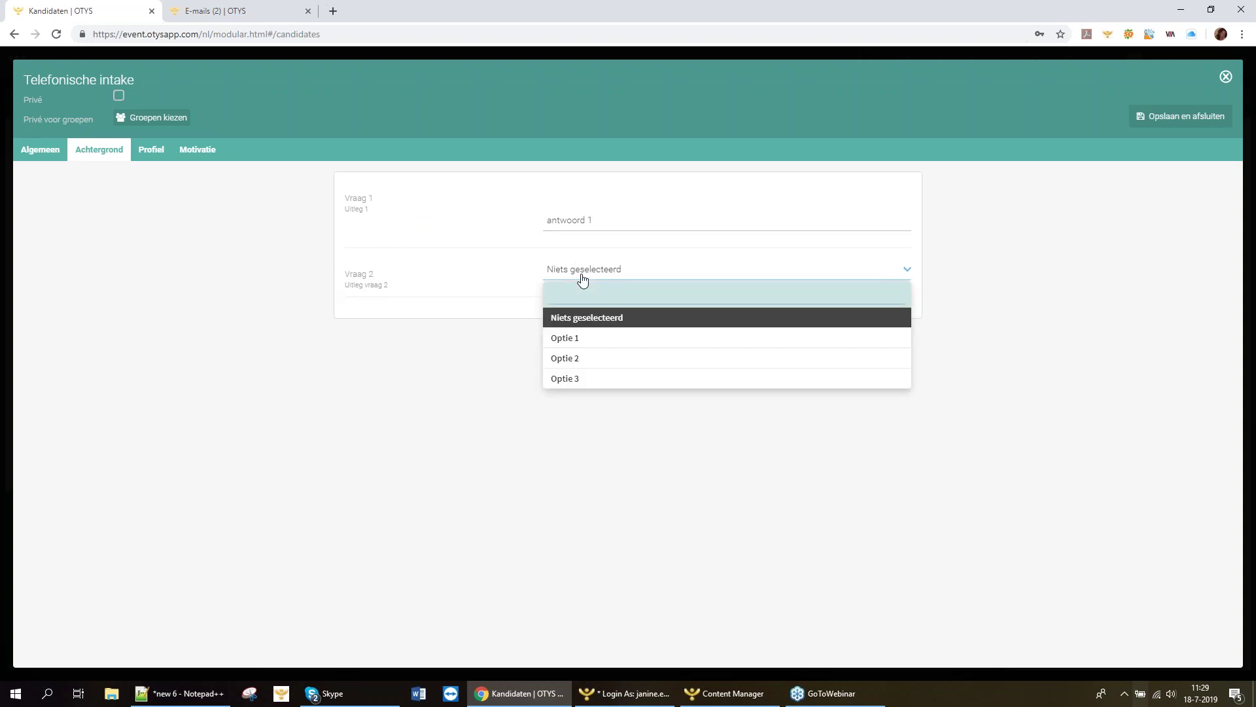
left_click(576, 338)
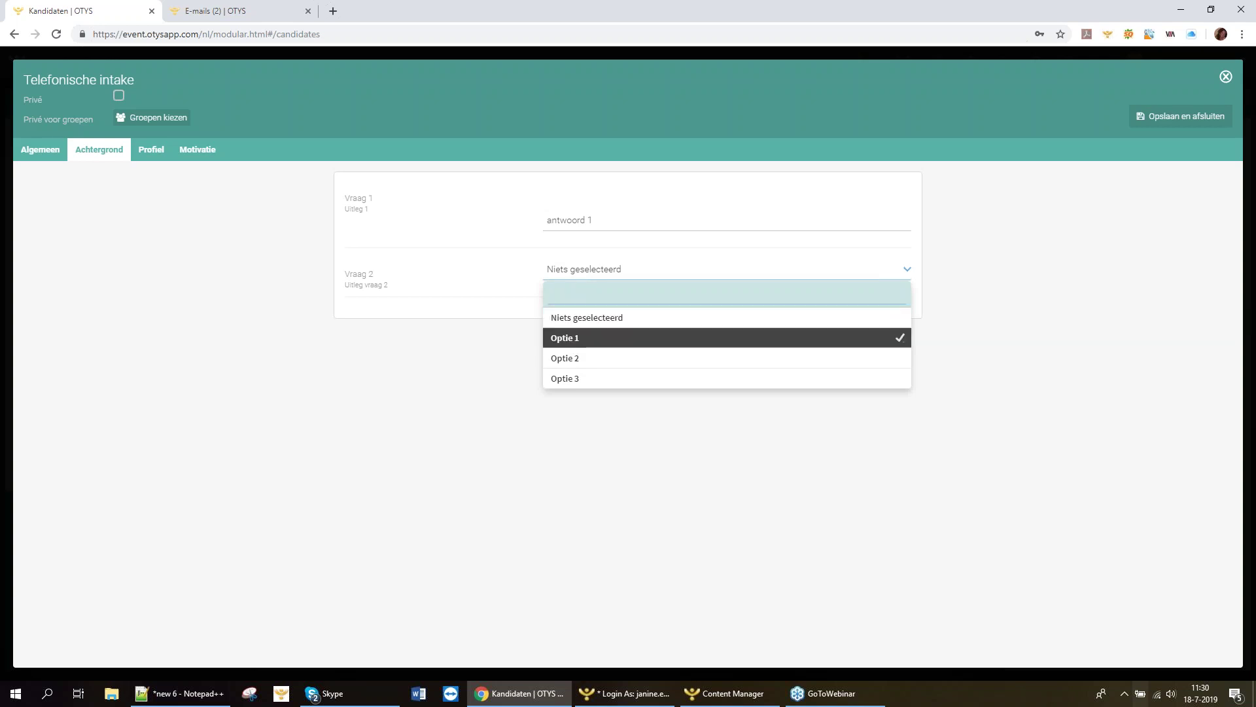
left_click(576, 270)
left_click(493, 261)
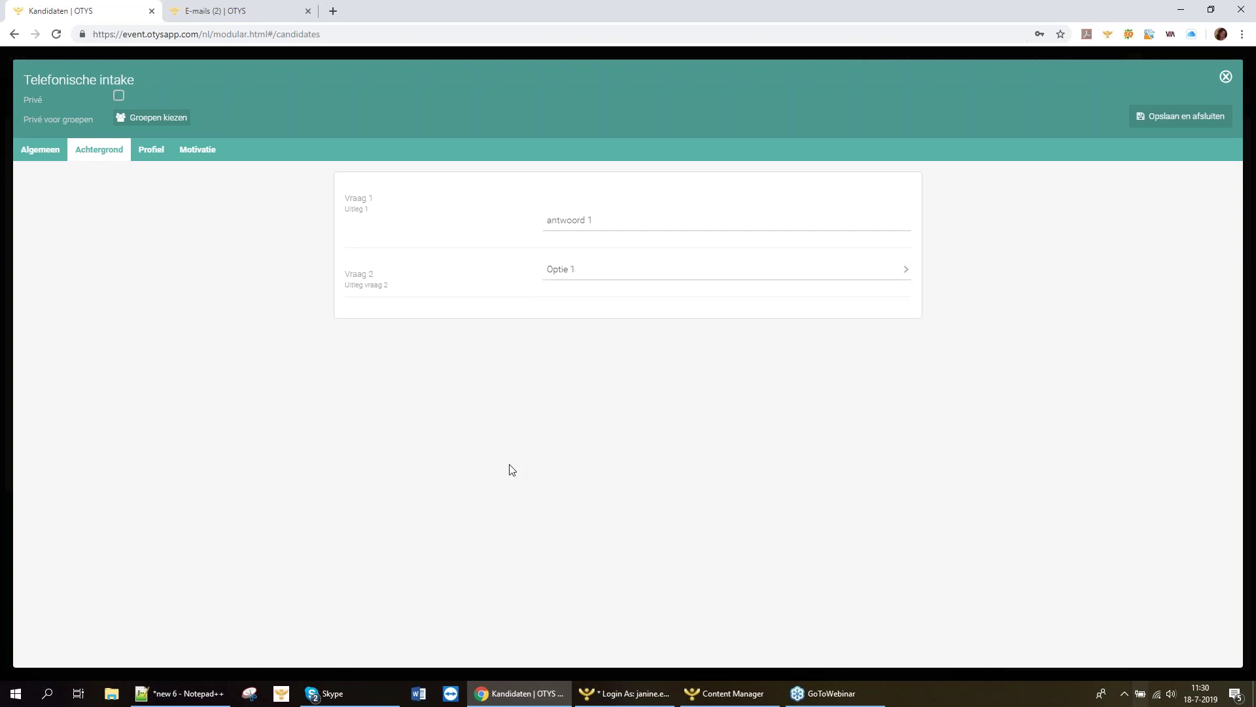
left_click(151, 150)
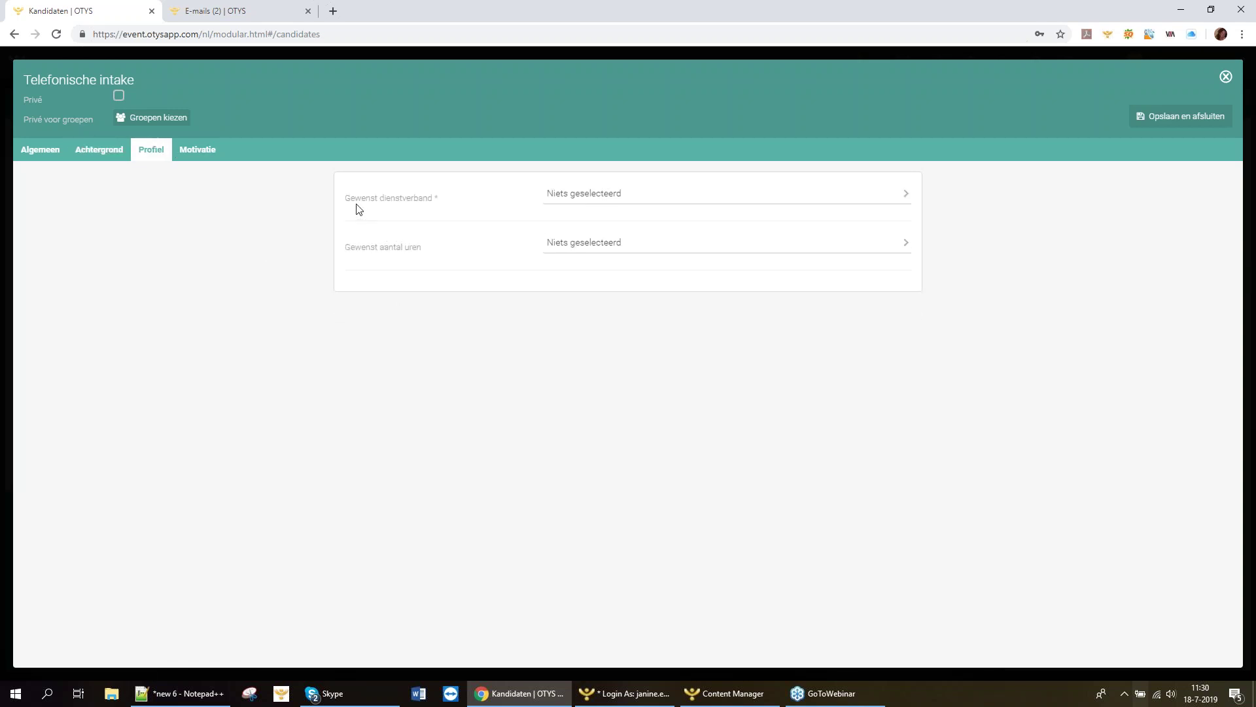
Set the desired employment to Vast and desired hours to 32 - 36 uur.
left_click(614, 205)
left_click(645, 416)
left_click(570, 193)
left_click(565, 322)
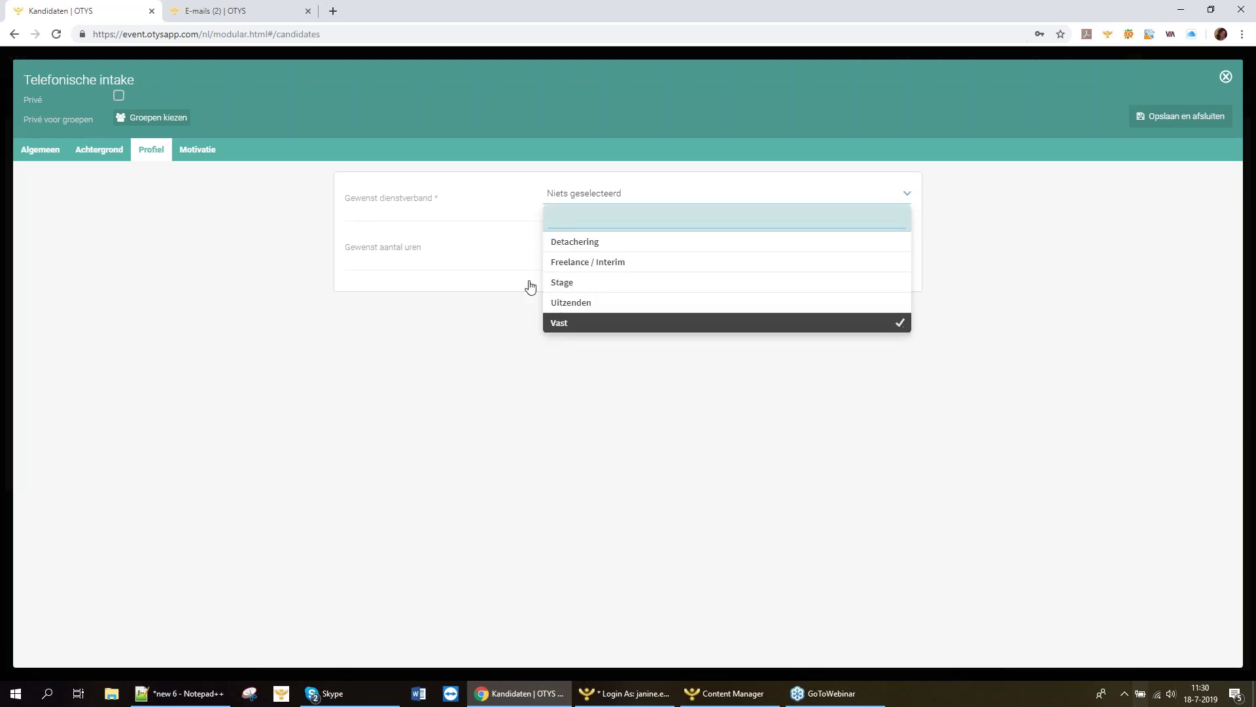
left_click(465, 243)
left_click(583, 257)
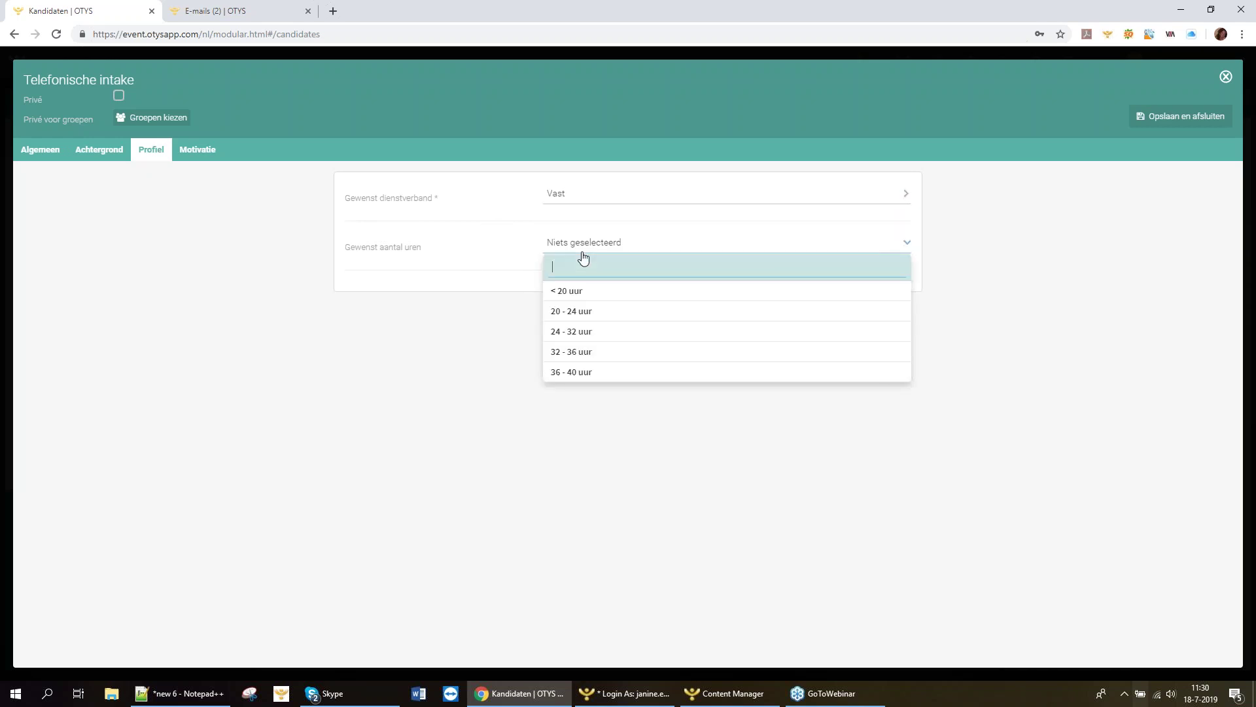
left_click(589, 352)
left_click(493, 254)
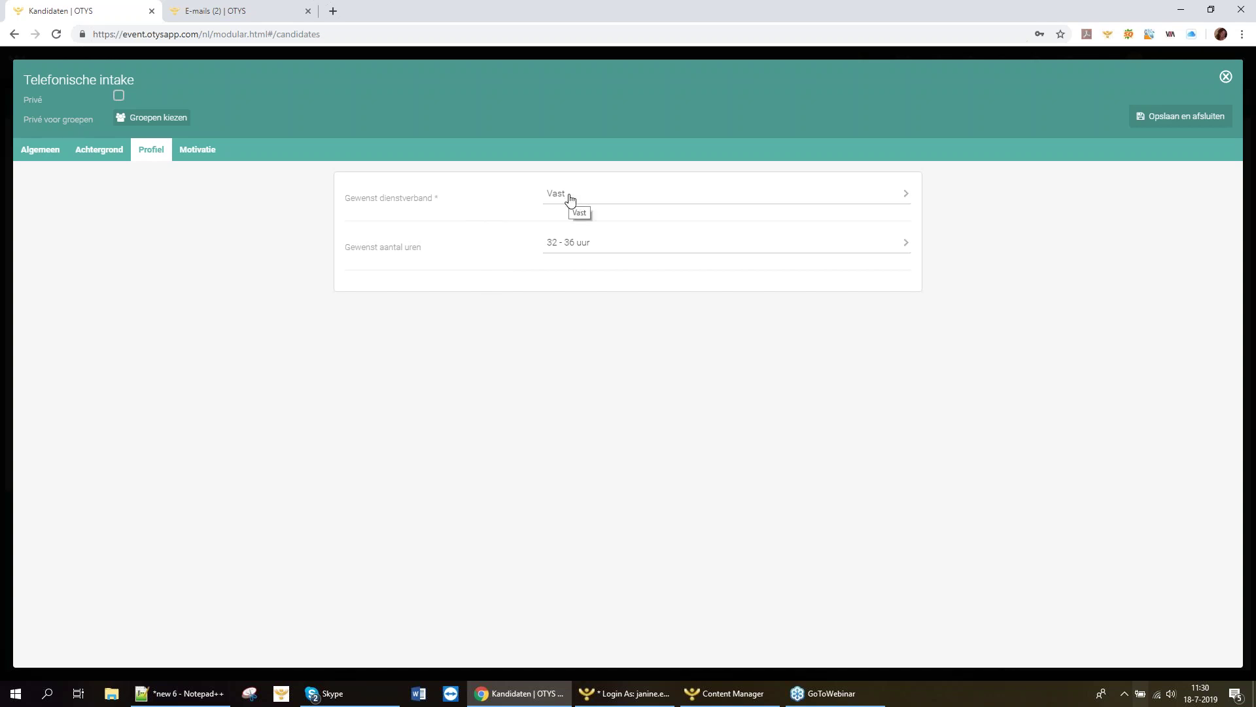
Fill the Motivatie field with 'ahafhakfnf'.
left_click(197, 149)
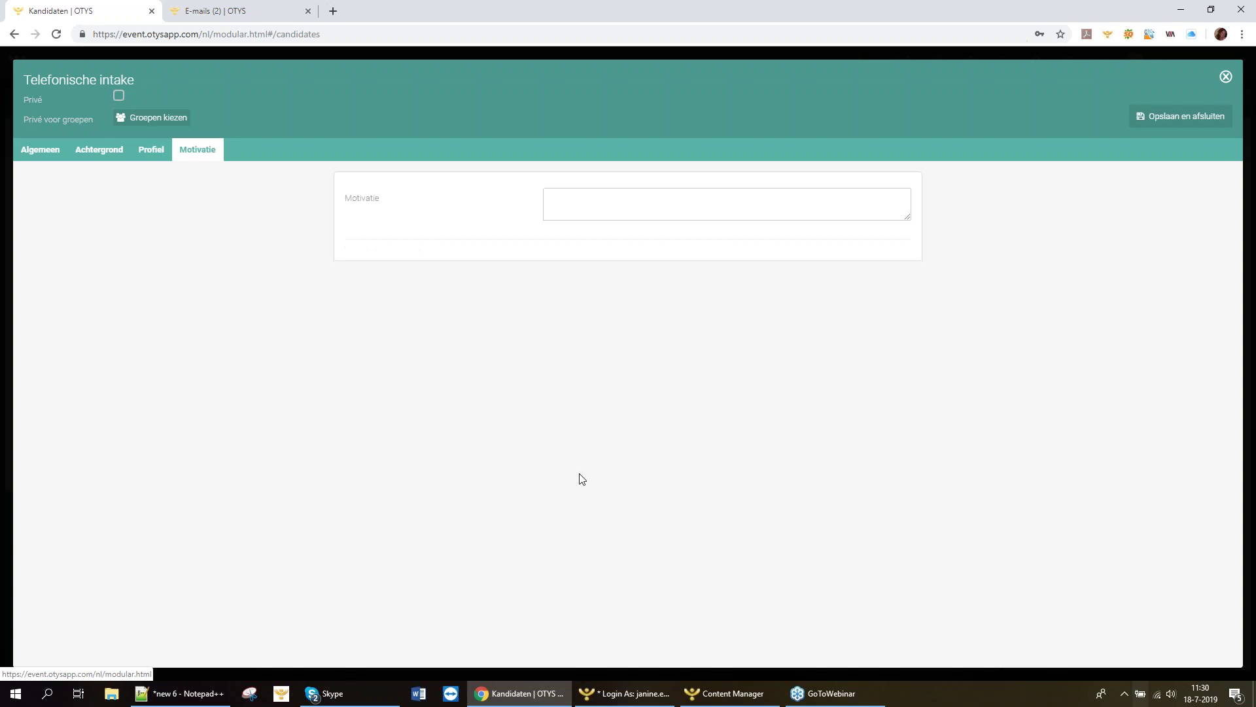
left_click(615, 202)
type("ahafhakfnf")
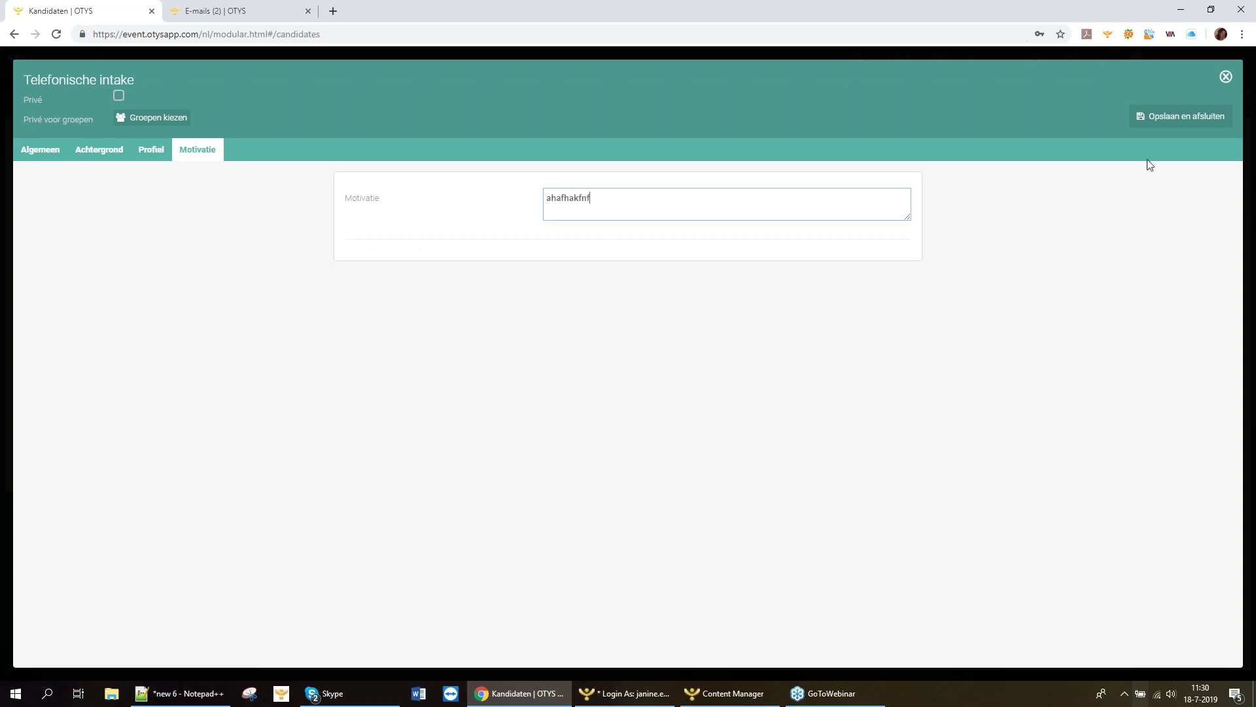
Save and close the intake, then reopen the Telefonische intake row from the dossier.
left_click(1170, 124)
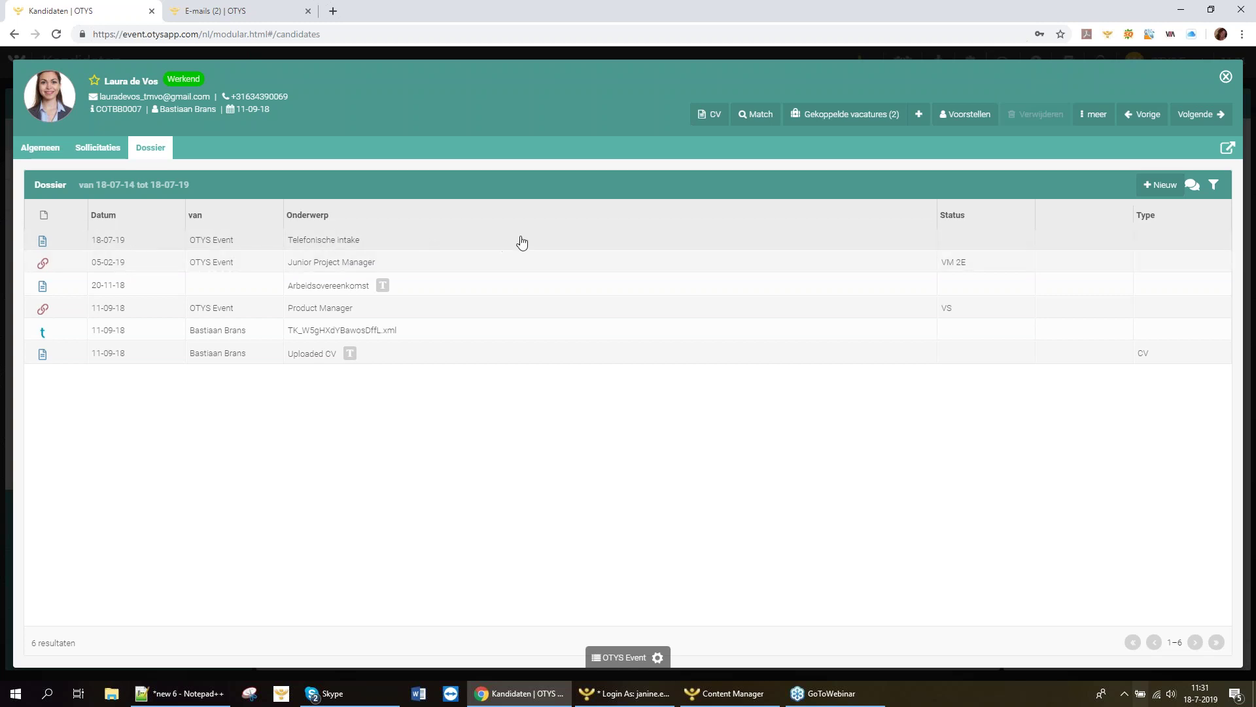
left_click(318, 247)
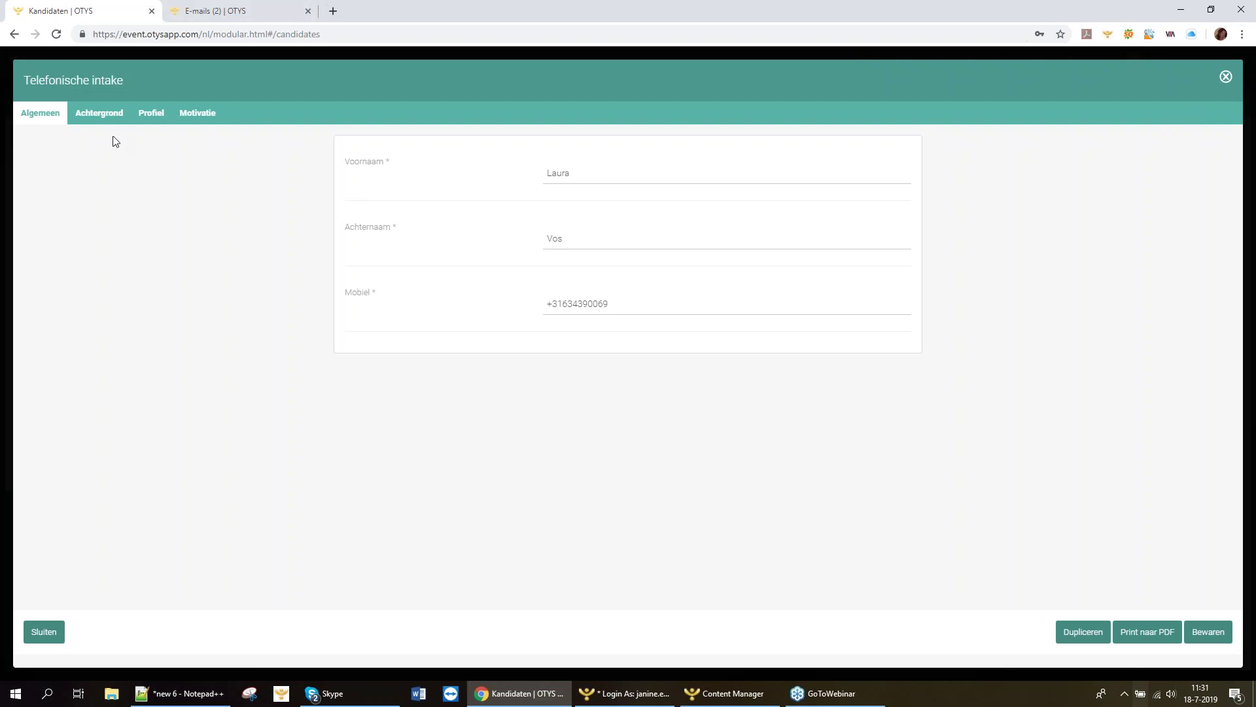
Review the stored Achtergrond, Profiel and Motivatie answers, then export the intake form with Print naar PDF.
left_click(104, 116)
left_click(149, 121)
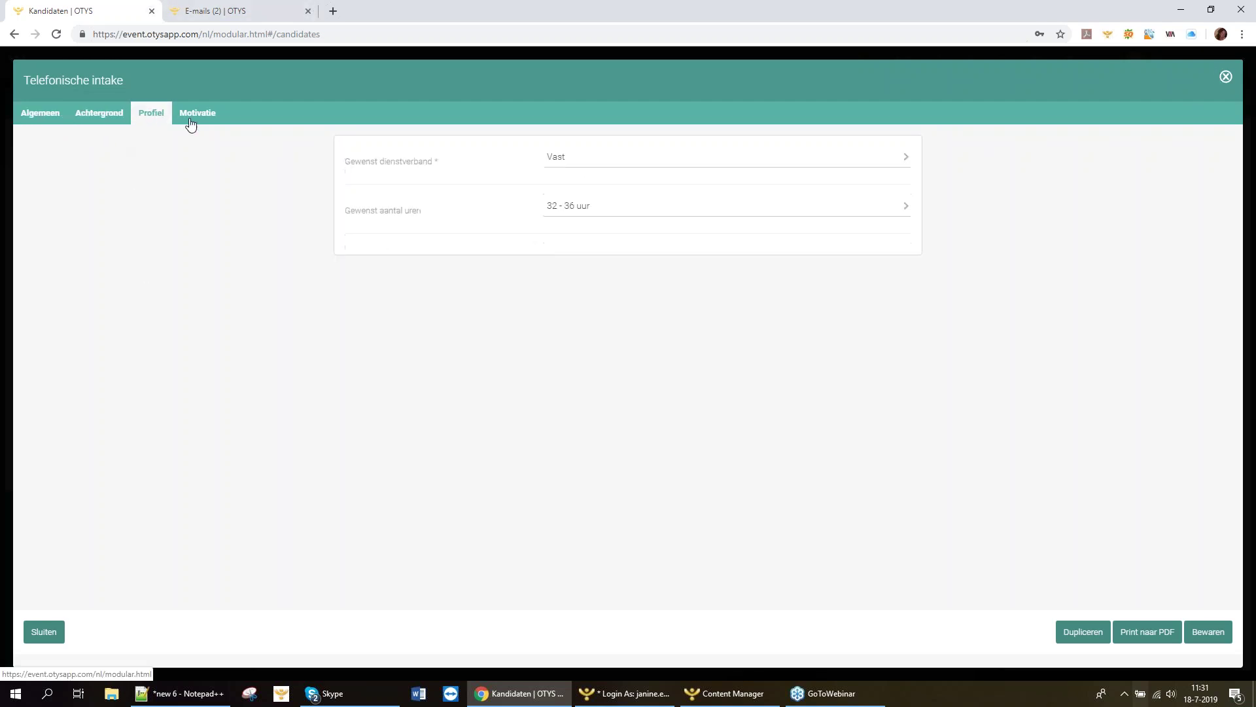
left_click(196, 124)
left_click(39, 117)
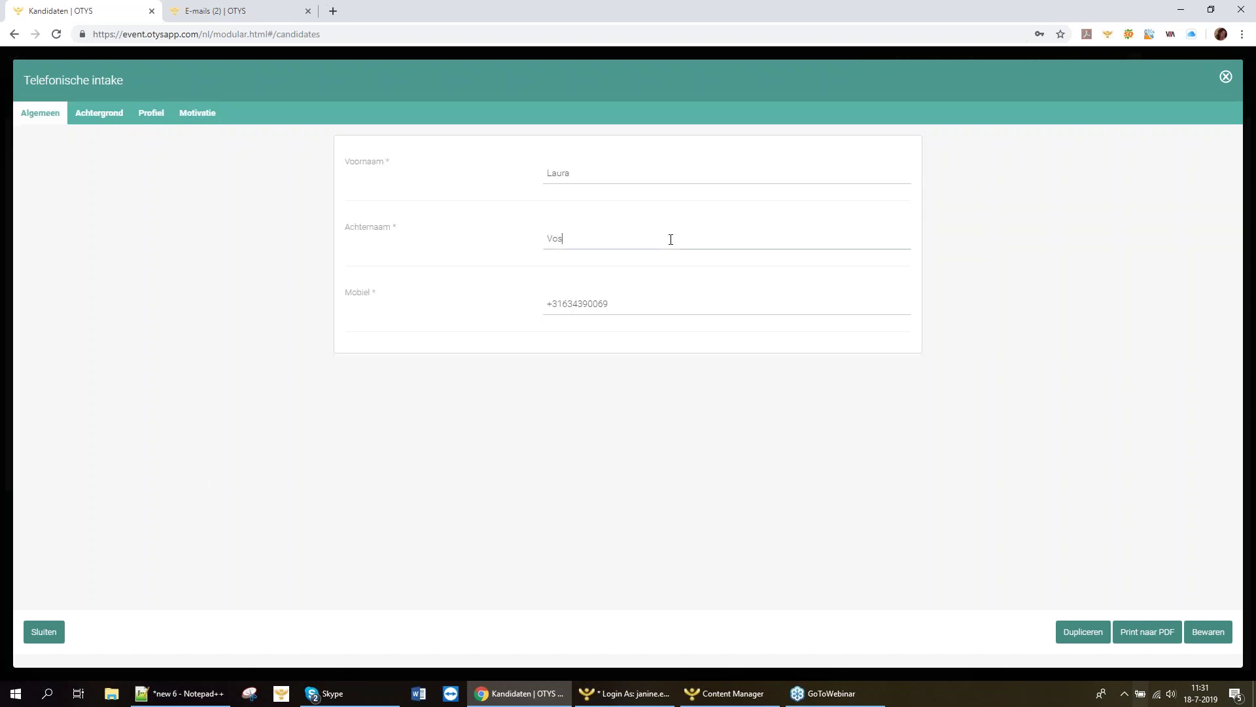
left_click(108, 115)
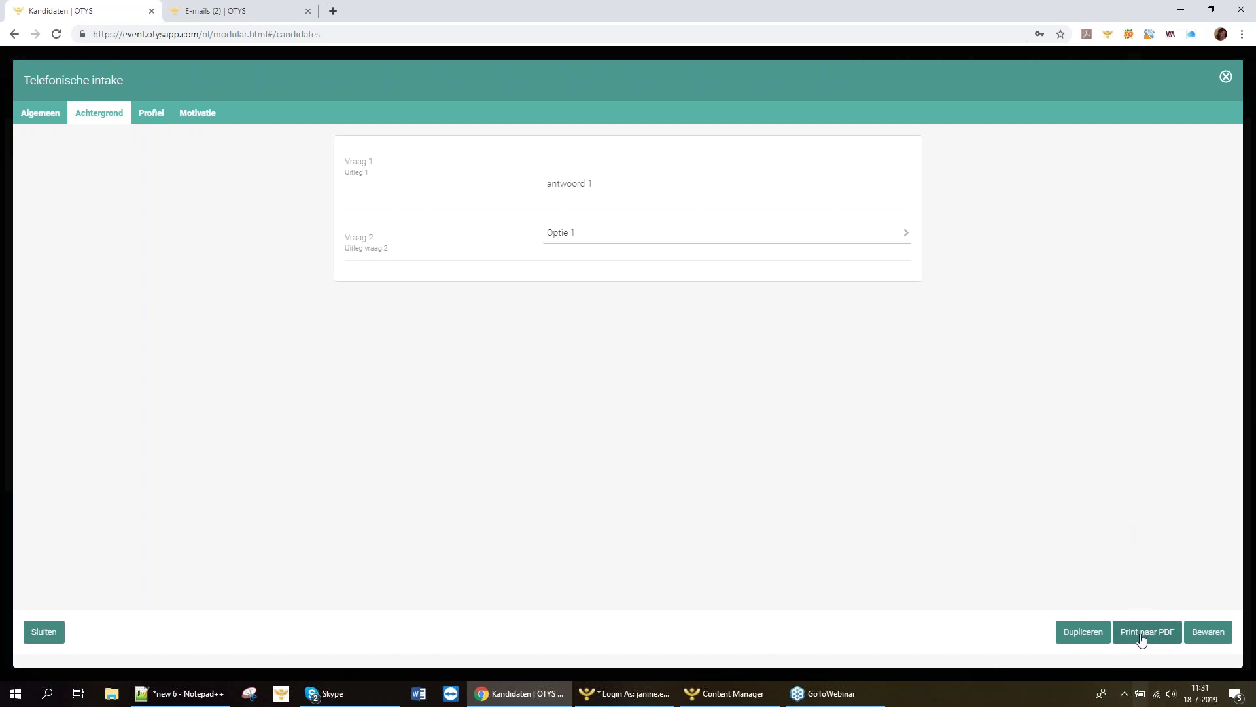
left_click(1142, 638)
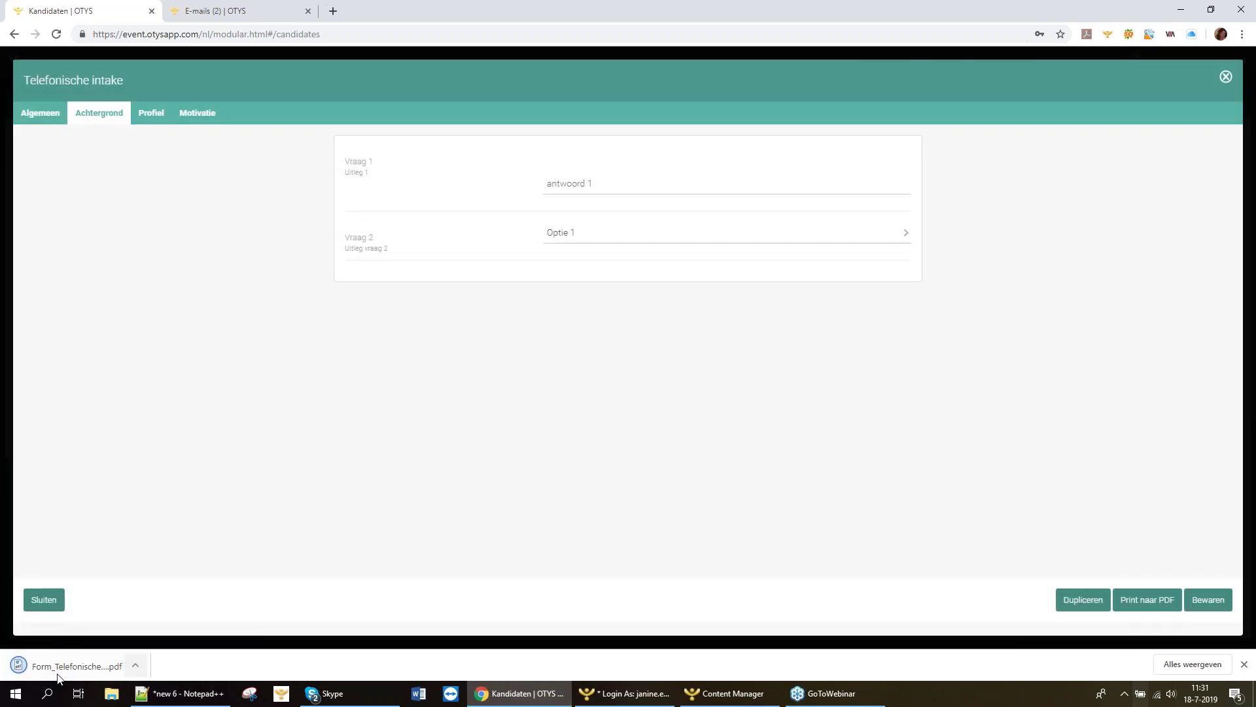
Open the downloaded Form_TelefonischeIntake PDF to review it, then return to the Kandidaten | OTYS tab.
left_click(63, 671)
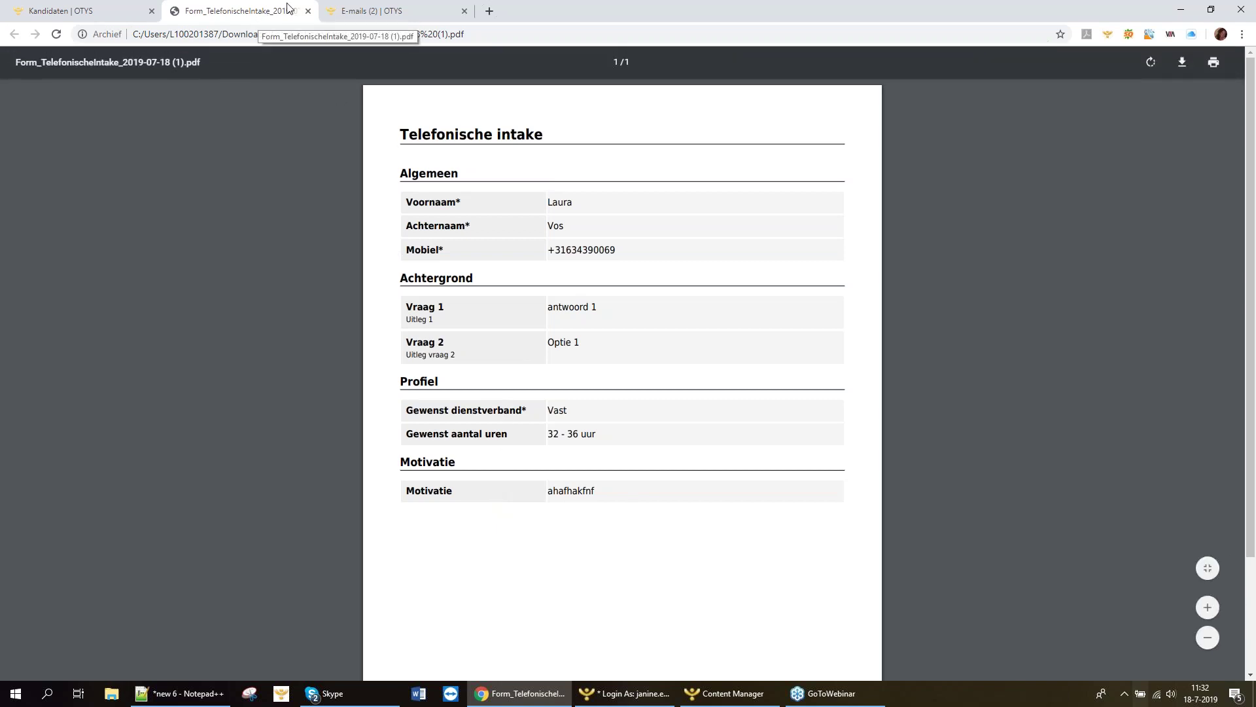
left_click(95, 12)
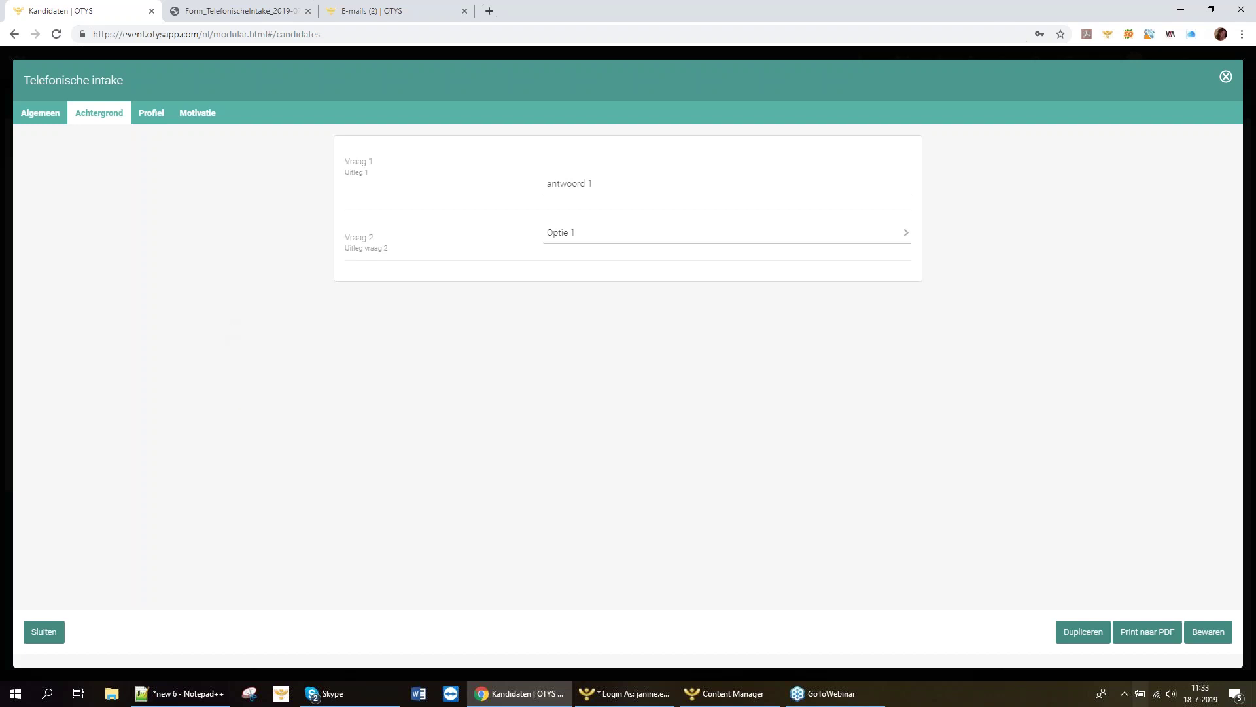
Close the Telefonische intake form to return to the candidate's Dossier tab.
left_click(1226, 78)
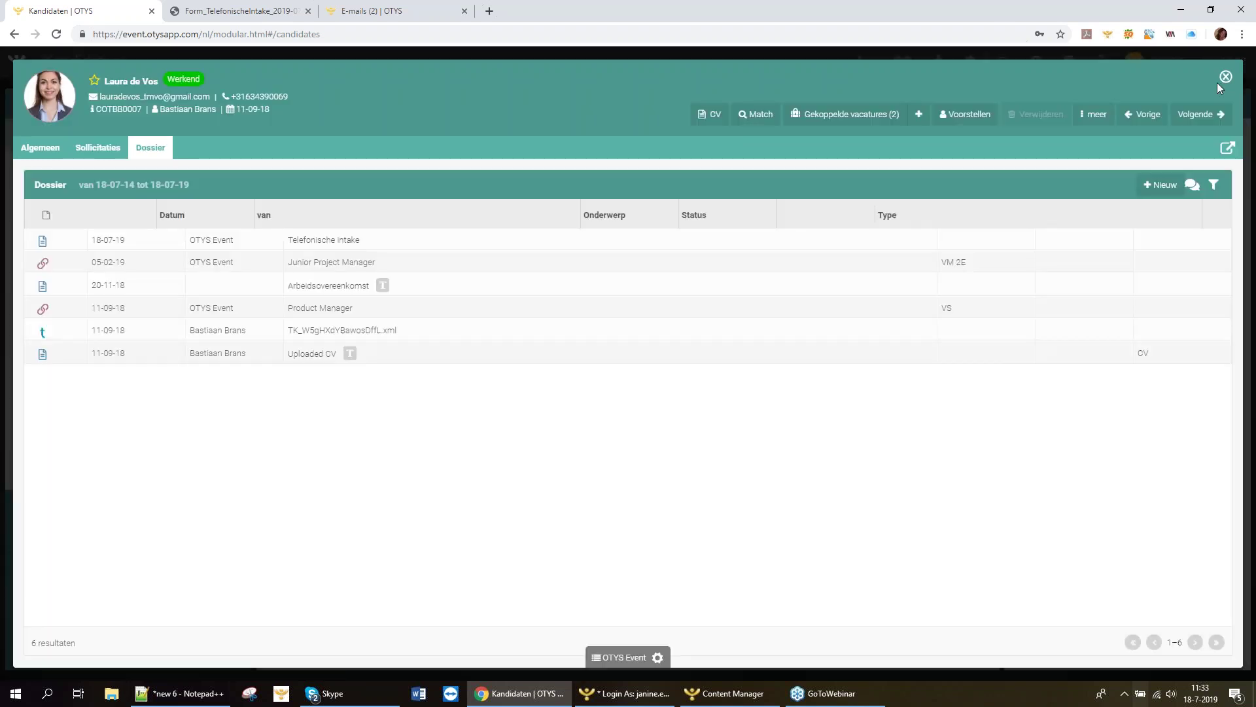
Close the detail panel, look through another candidate's record, then bring up the module picker.
left_click(1225, 78)
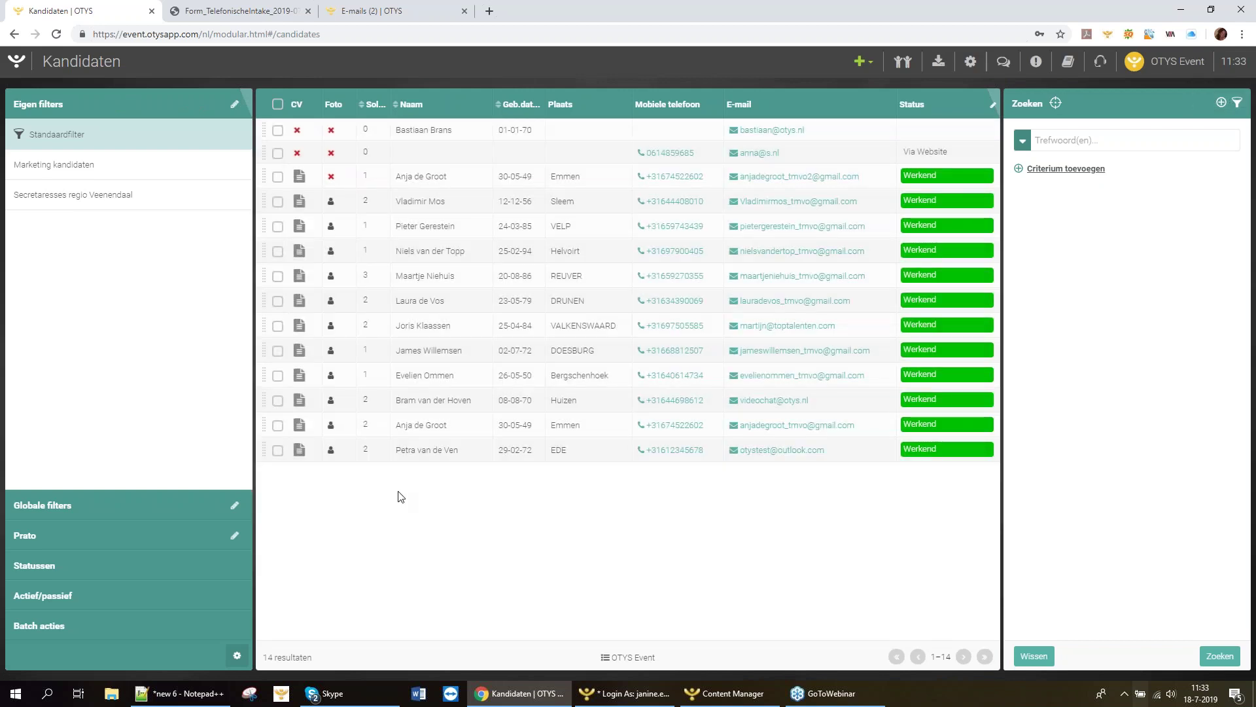
left_click(407, 375)
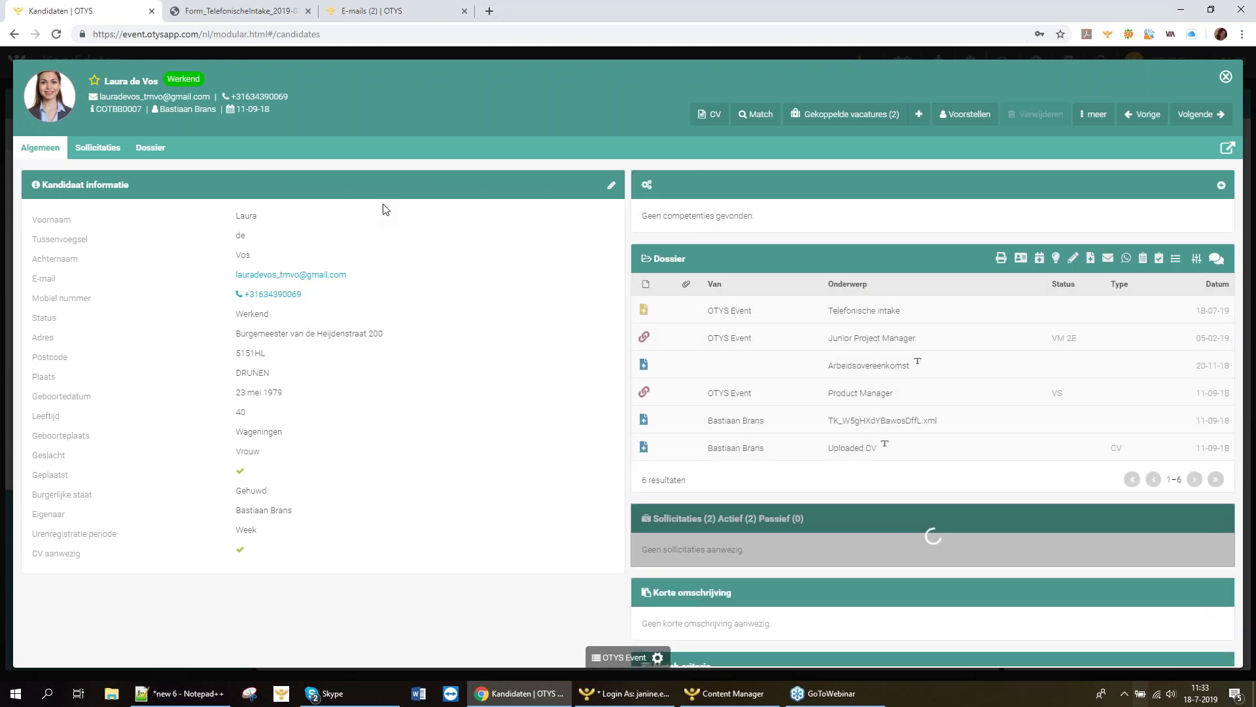
scroll(386, 210, "down", 5)
scroll(386, 210, "up", 5)
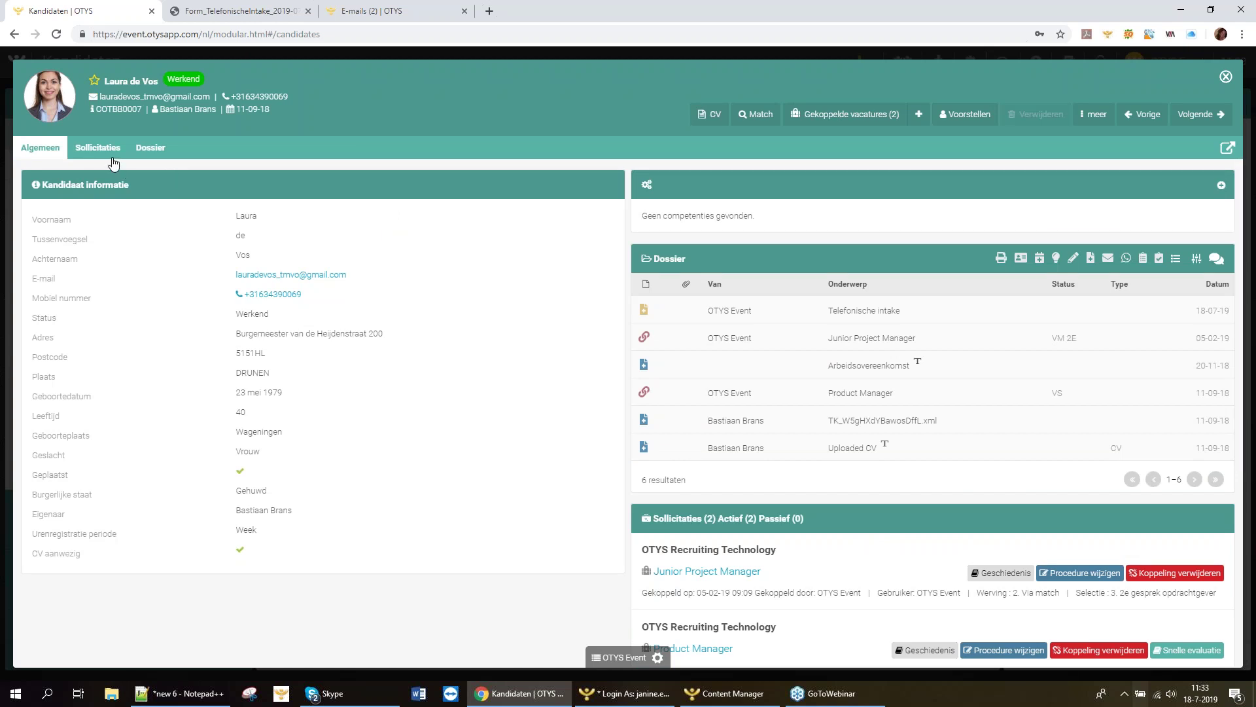
scroll(479, 317, "down", 5)
scroll(480, 316, "up", 5)
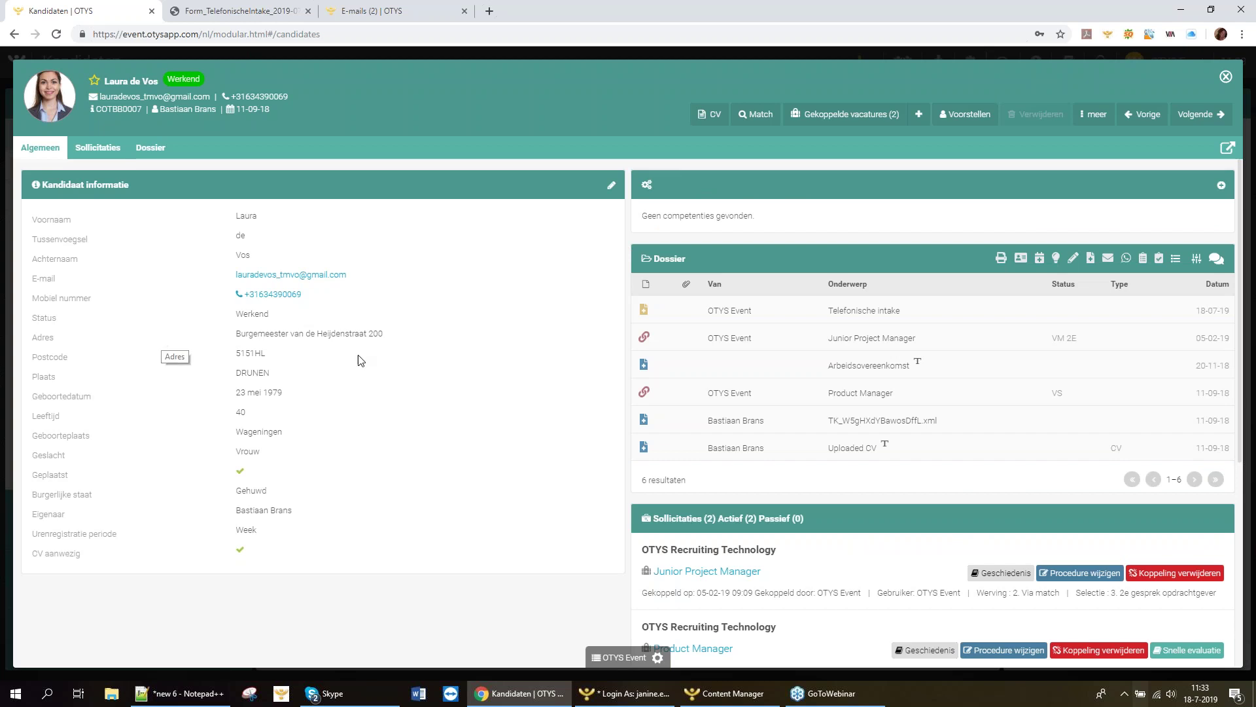
scroll(360, 359, "down", 5)
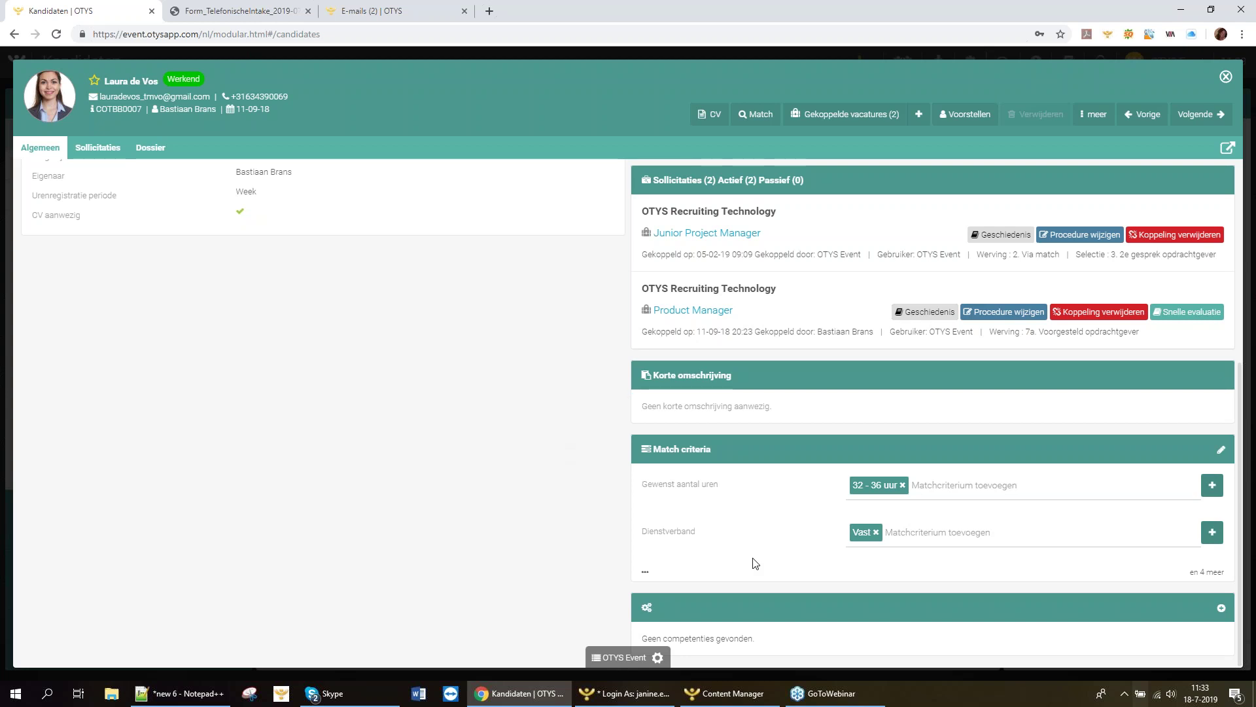
left_click(1225, 80)
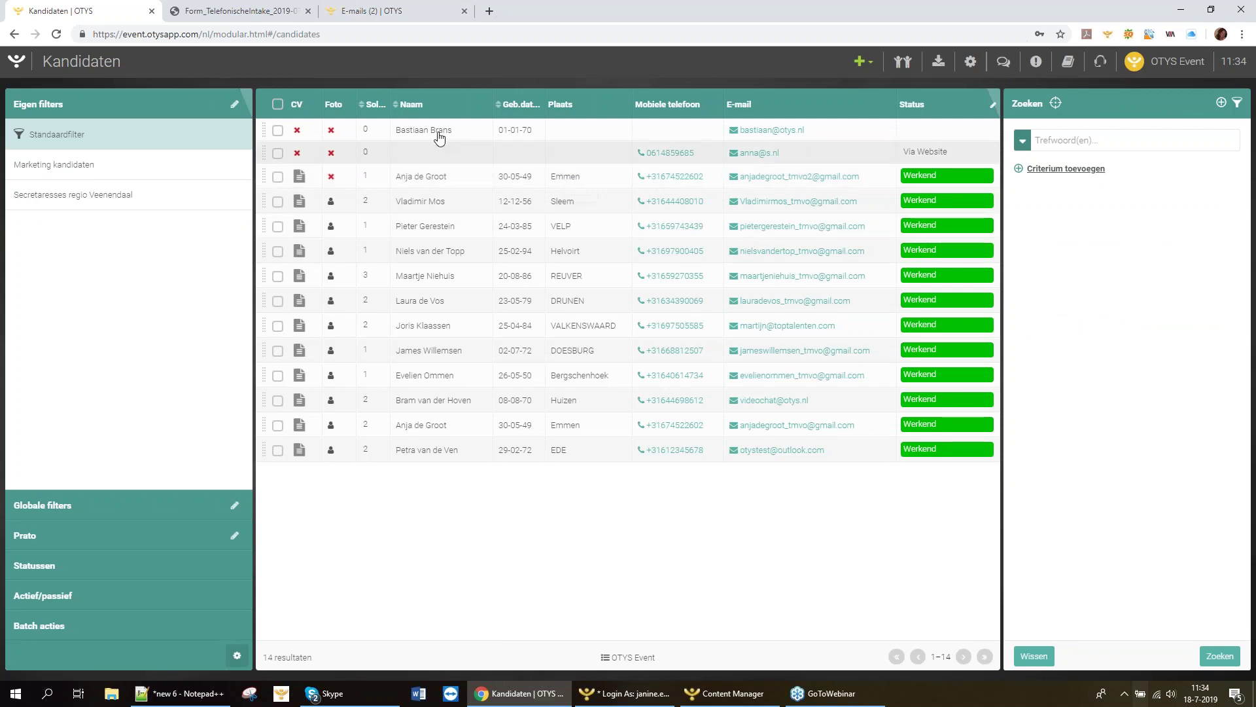
left_click(22, 65)
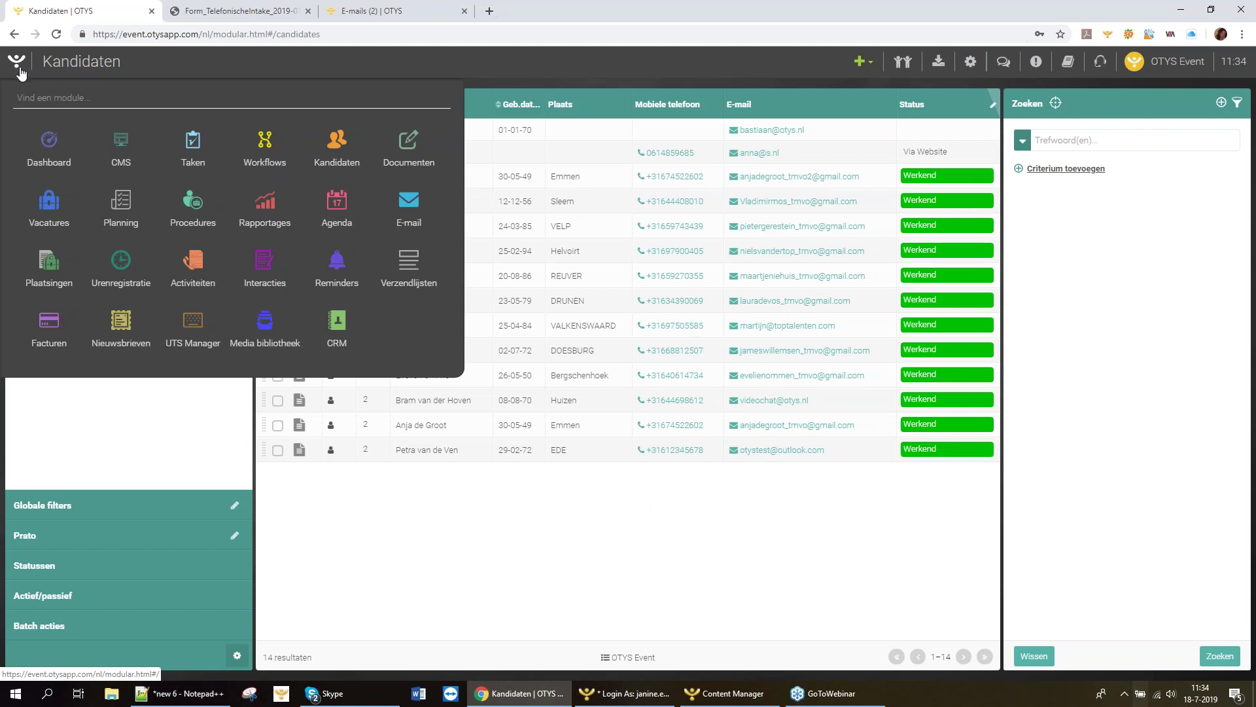
In the Vacatures module, start a new vacancy via Via formulier > Vacature intake formulier.
left_click(49, 206)
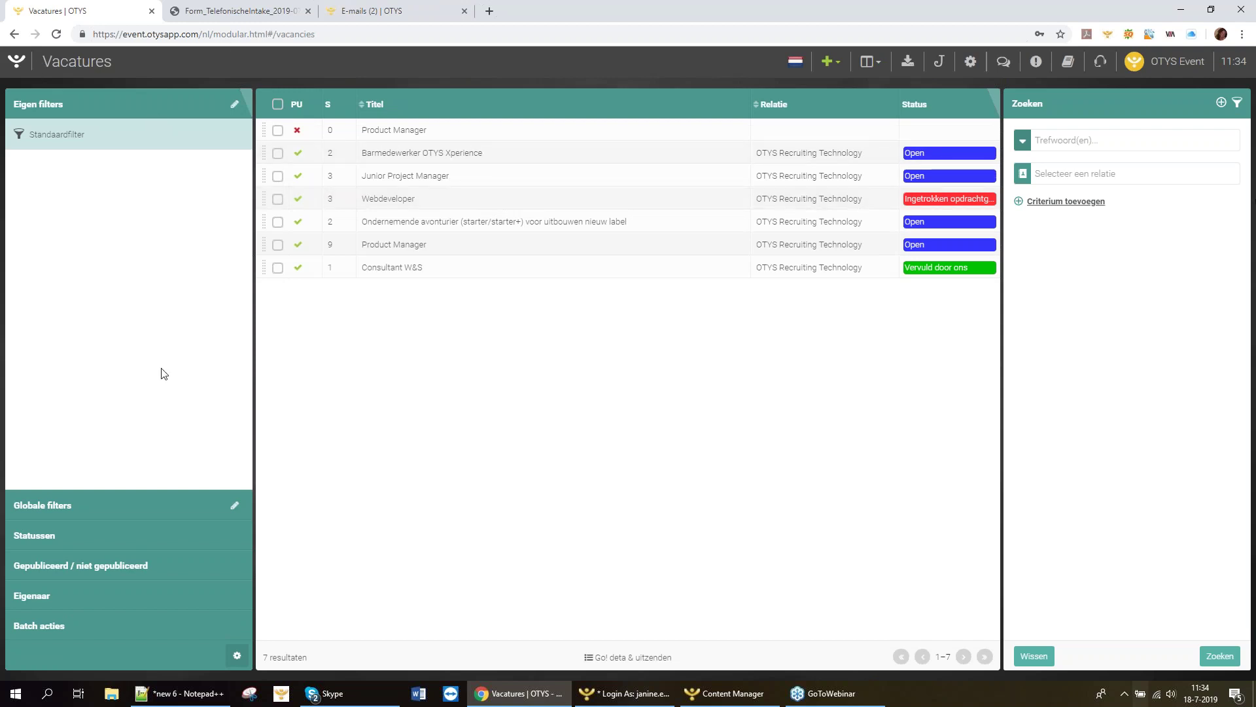
left_click(827, 63)
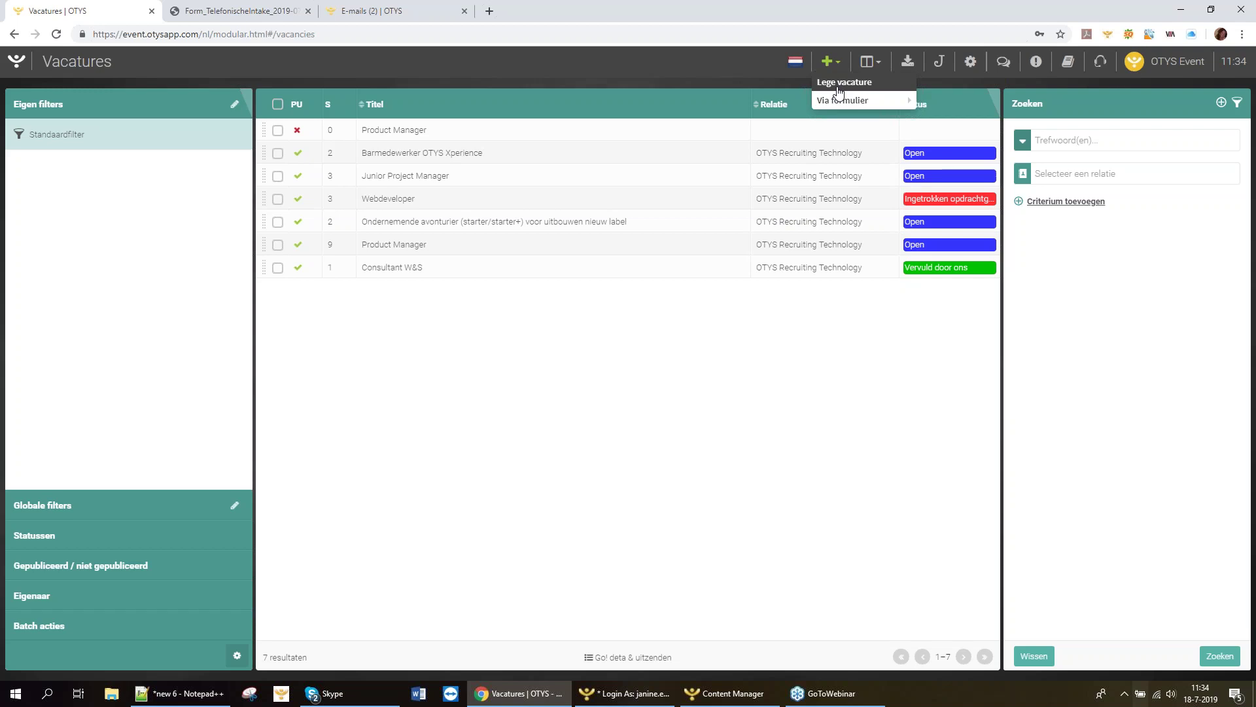
mouse_move(837, 105)
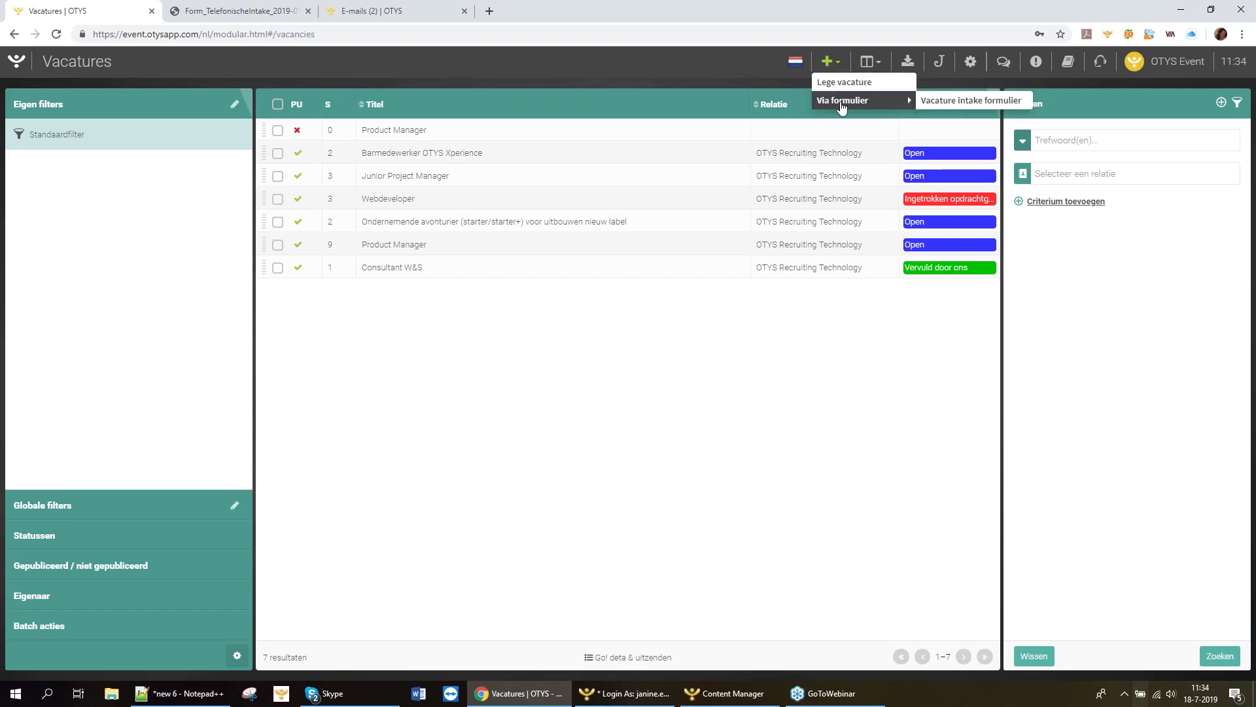
left_click(953, 105)
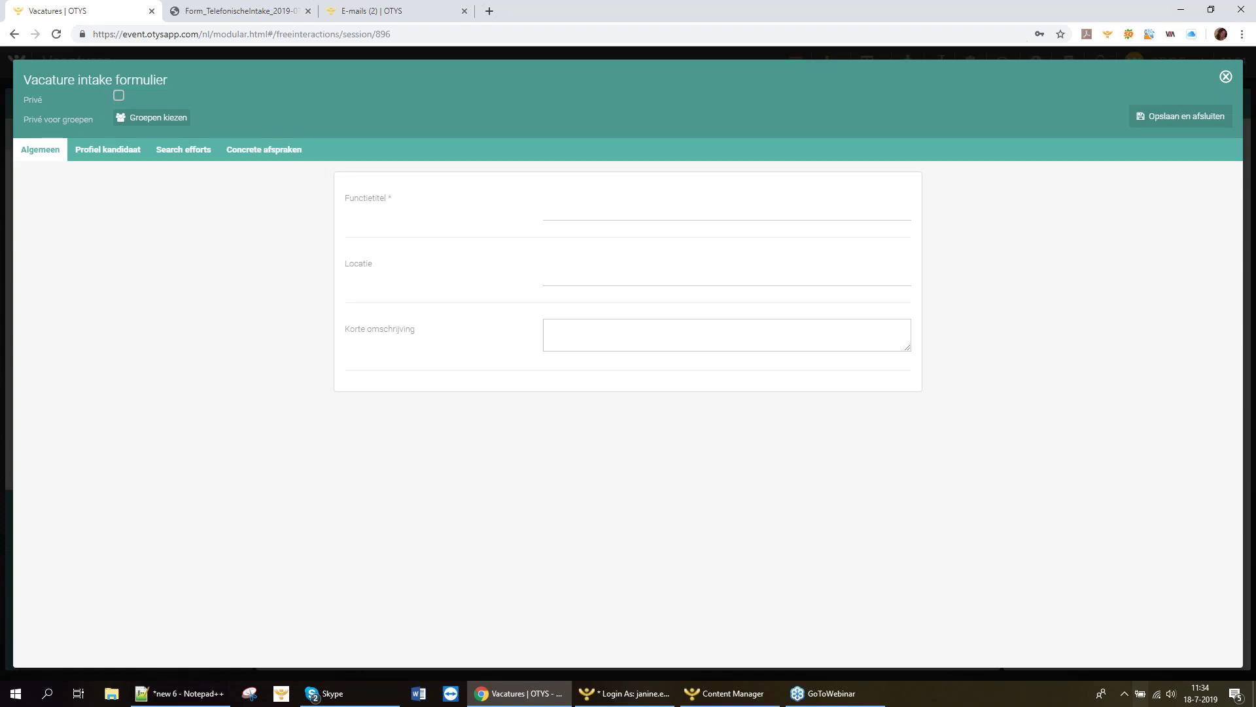
Enter Functietitel 'Webinar 18-7', Locatie 'Veenendaal' and Korte omschrijving 'Heel kort'.
left_click(88, 152)
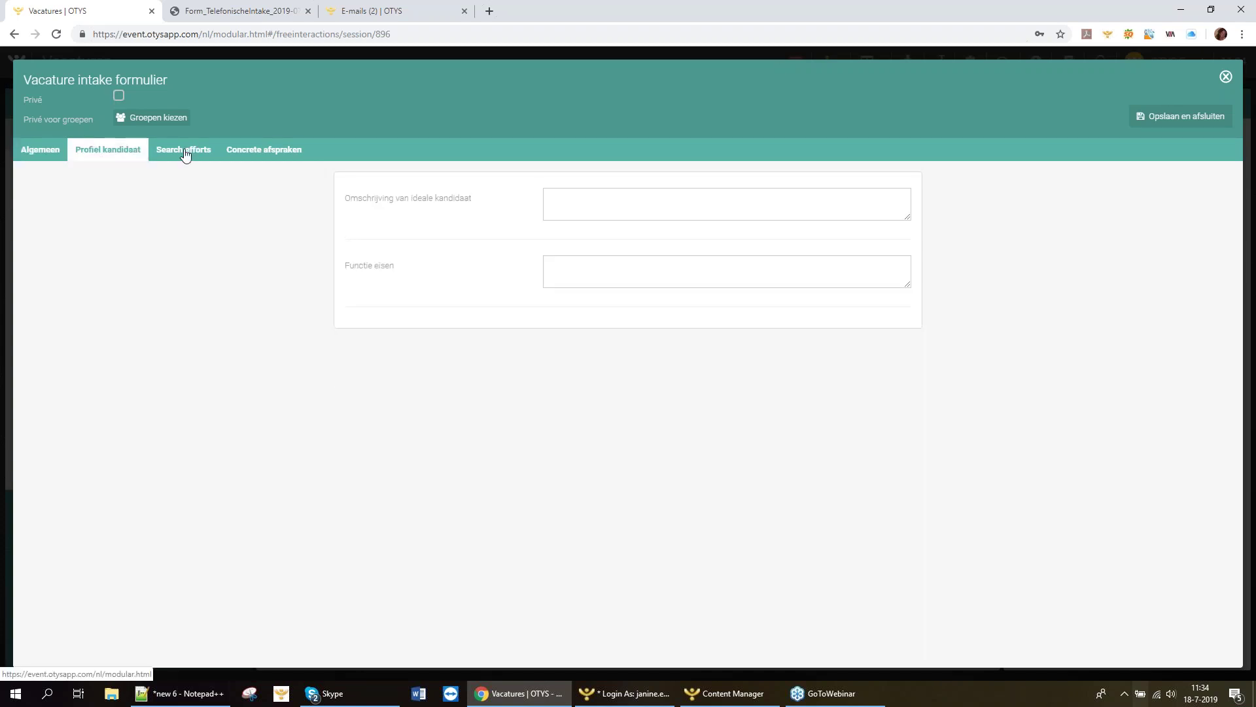
left_click(185, 155)
left_click(275, 157)
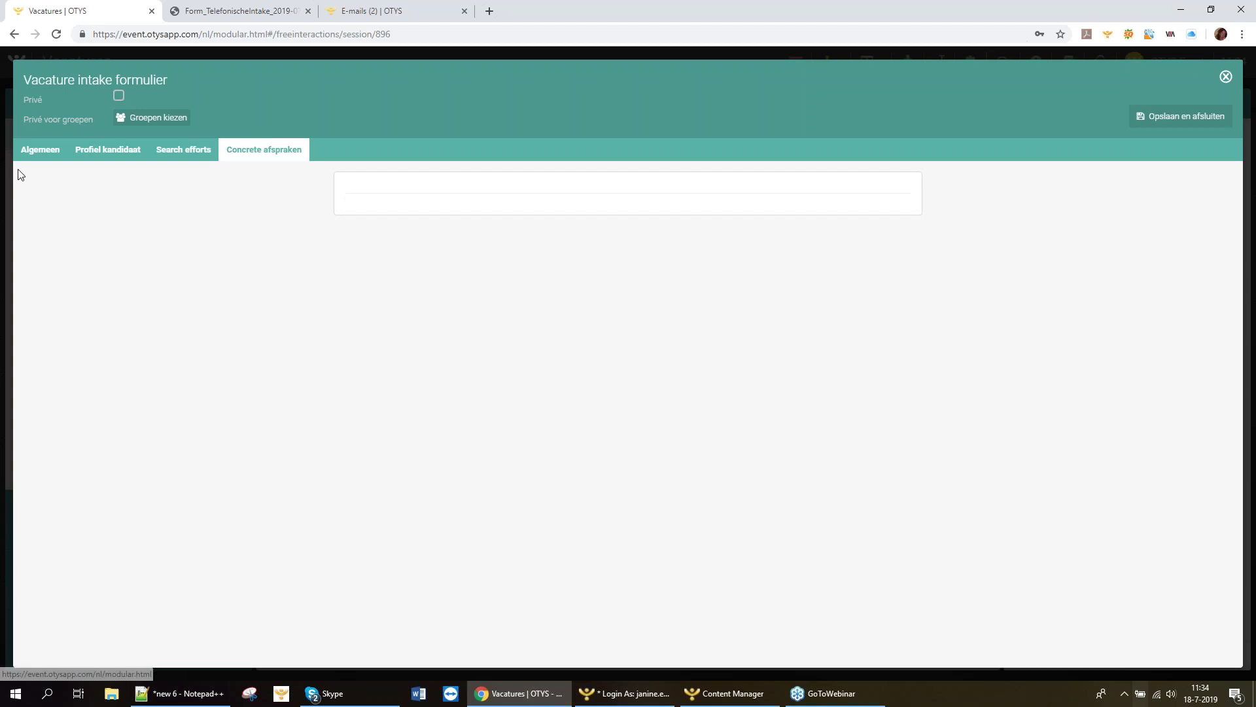
left_click(34, 155)
left_click(590, 204)
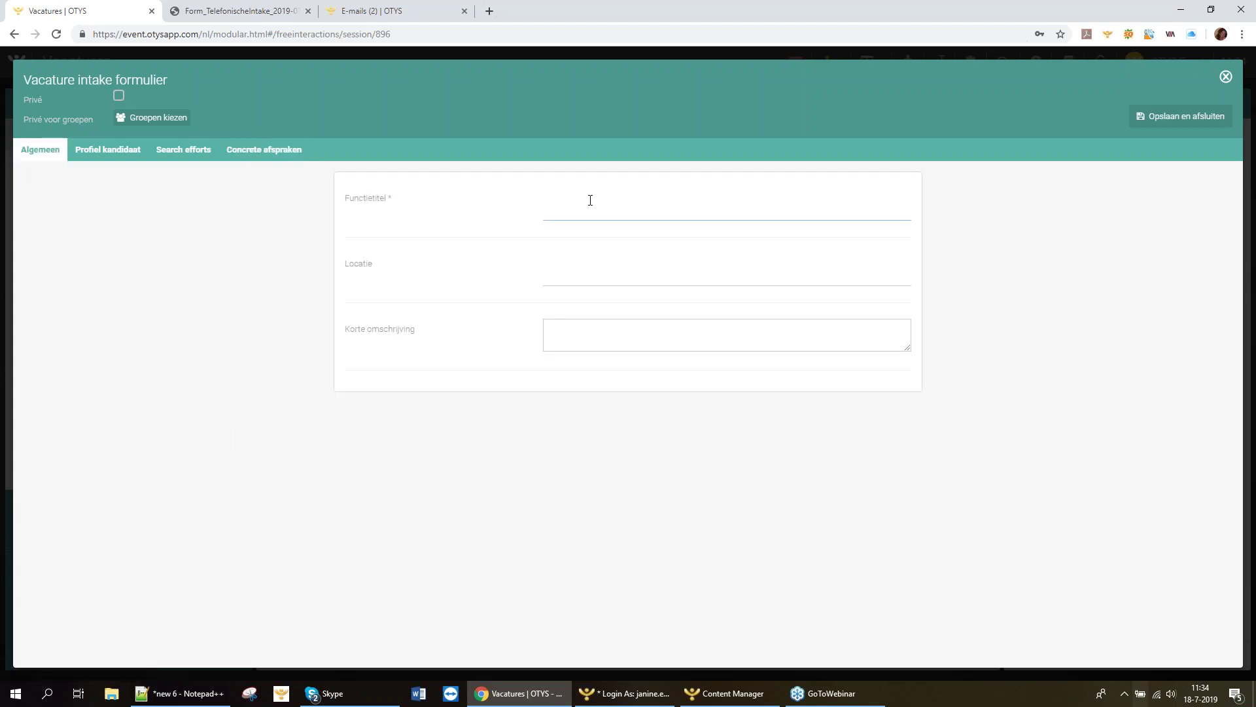
type("Webinar 18-7")
left_click(621, 272)
type("Veenen")
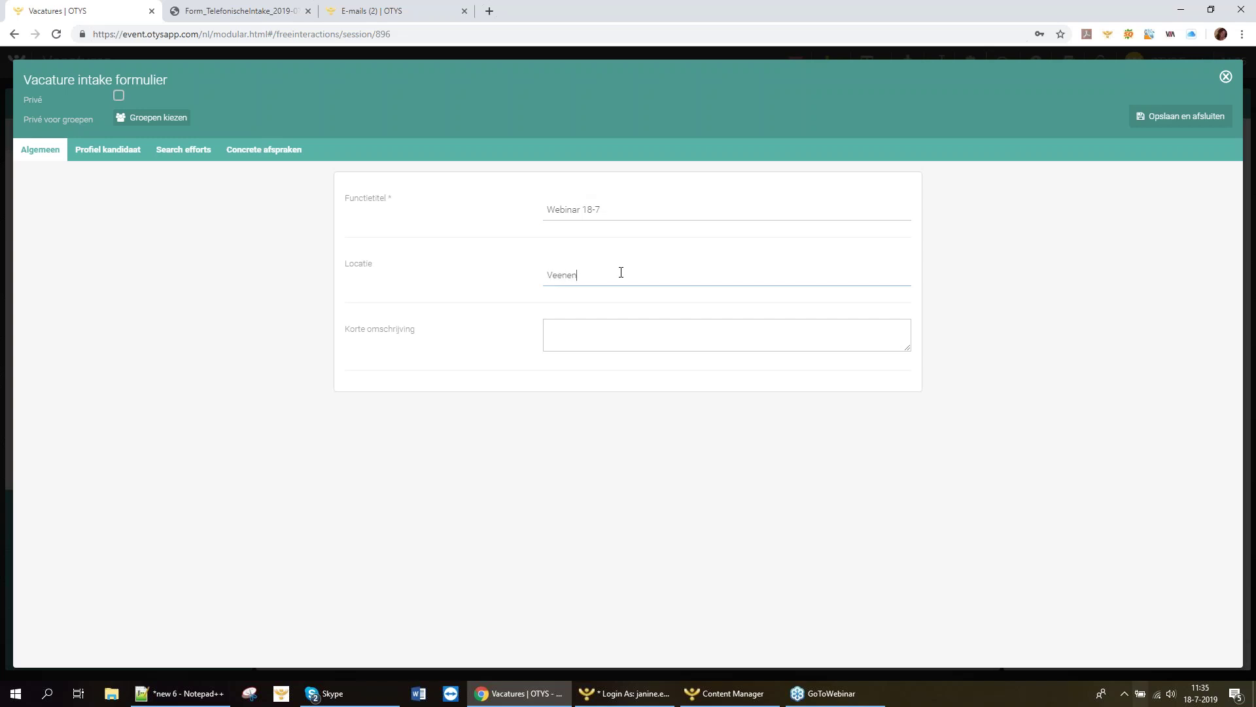
type("daal")
left_click(589, 339)
type("Heel kot")
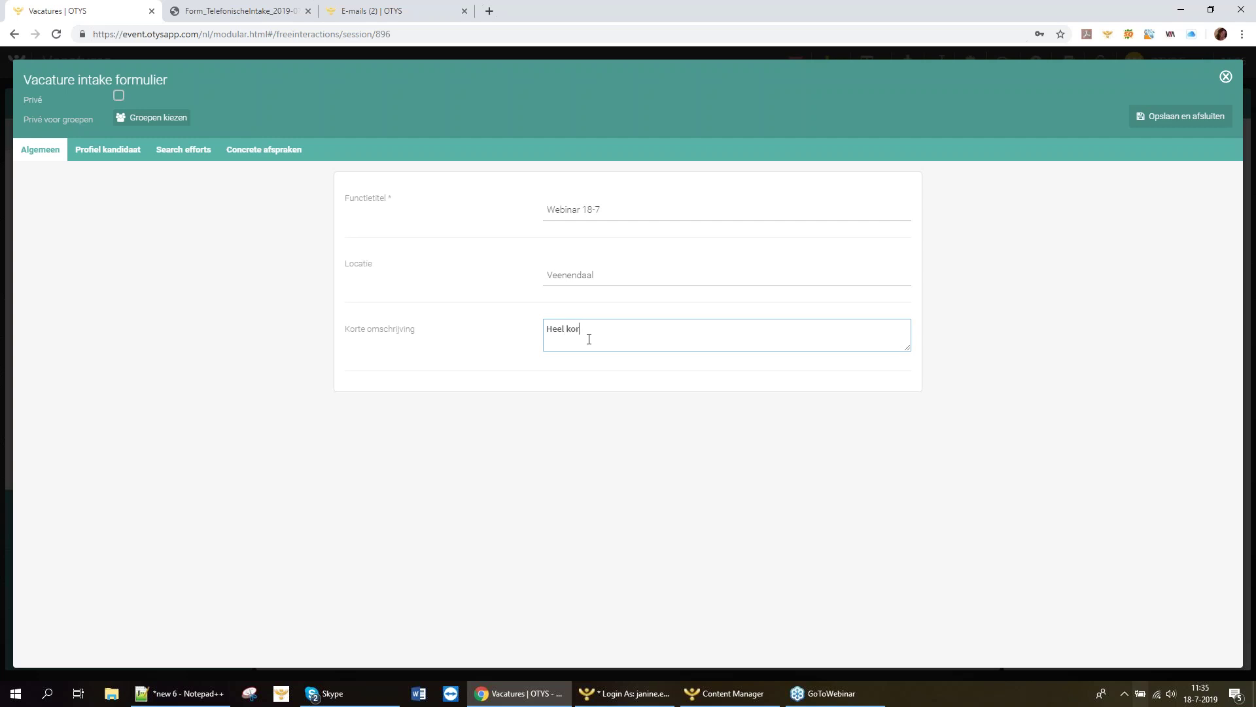
Fill the ideal-candidate description with 'x', Functie eisen with 'y' and LinkedIn Search with 'z'.
left_click(100, 153)
left_click(559, 201)
type("x")
left_click(557, 265)
type("y")
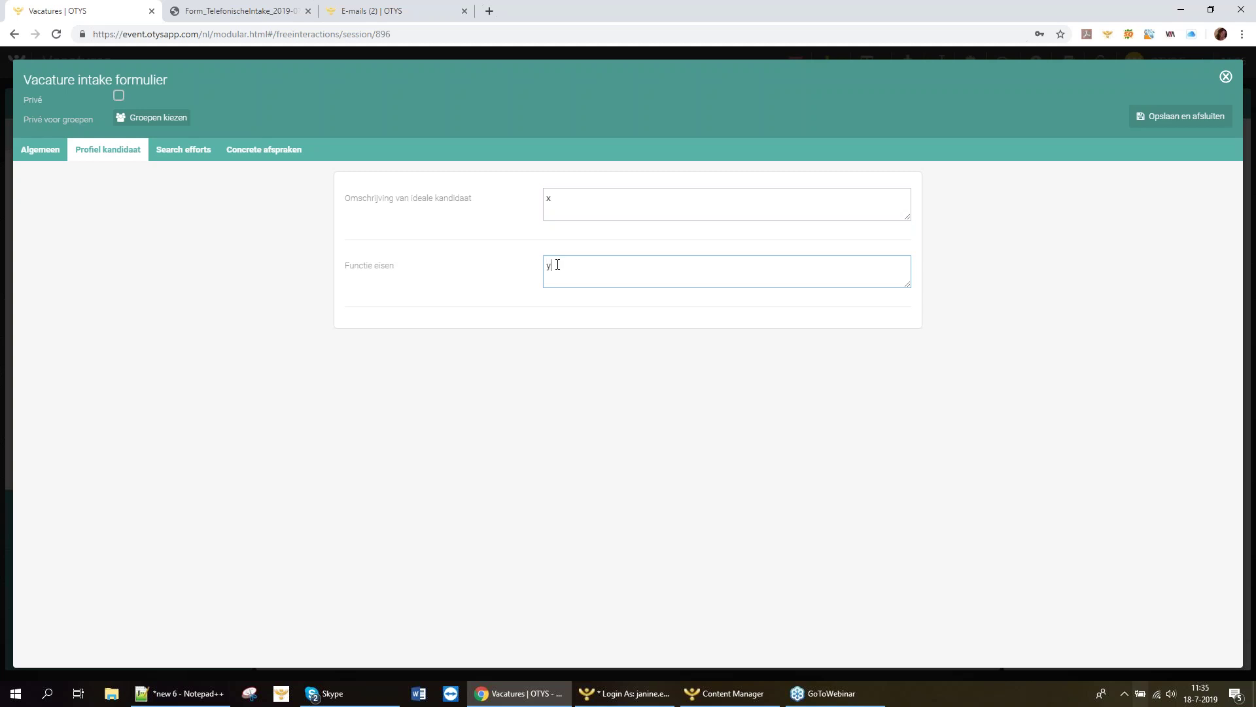
left_click(183, 150)
left_click(578, 208)
type("z")
Check the agreements and general details, then save and close the vacancy intake form.
left_click(295, 155)
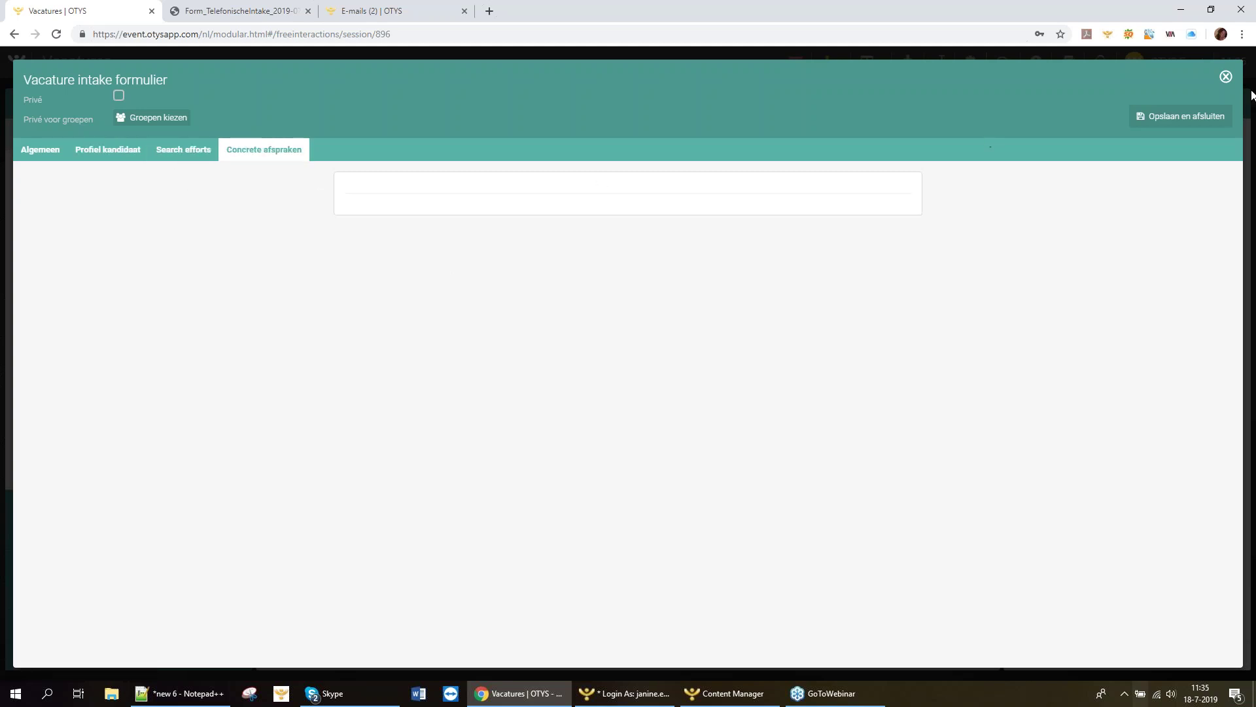
left_click(51, 153)
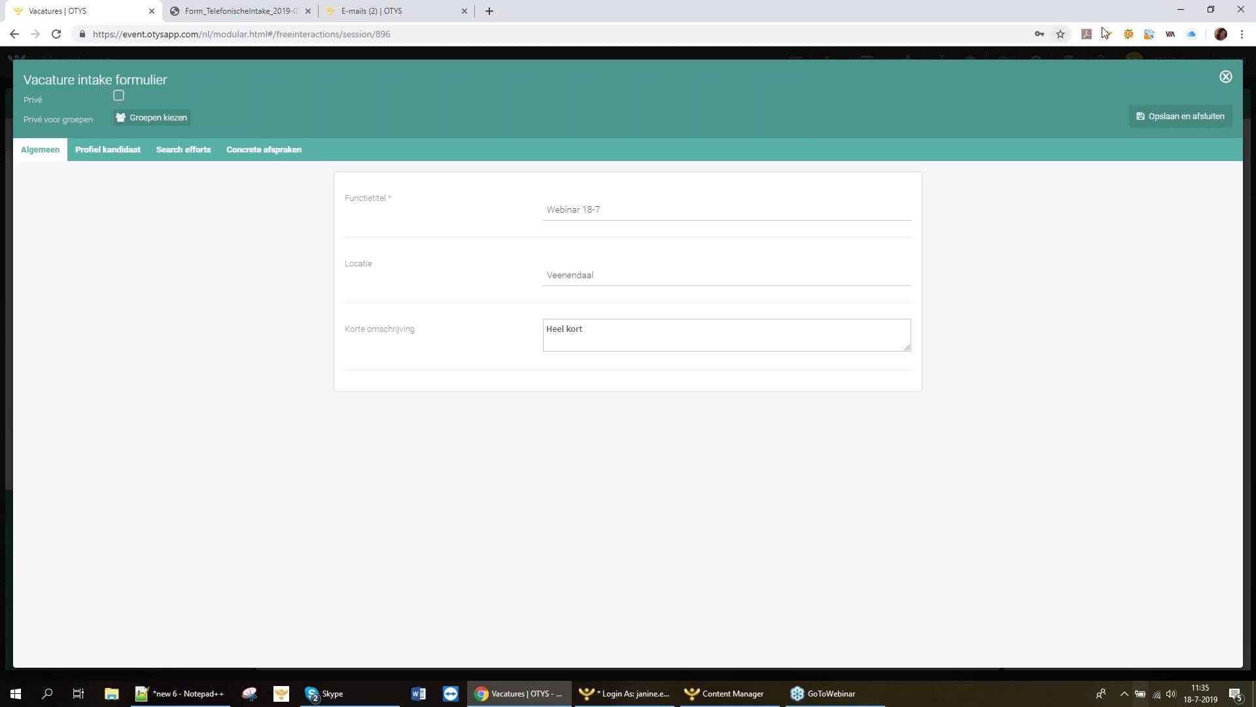
left_click(1159, 123)
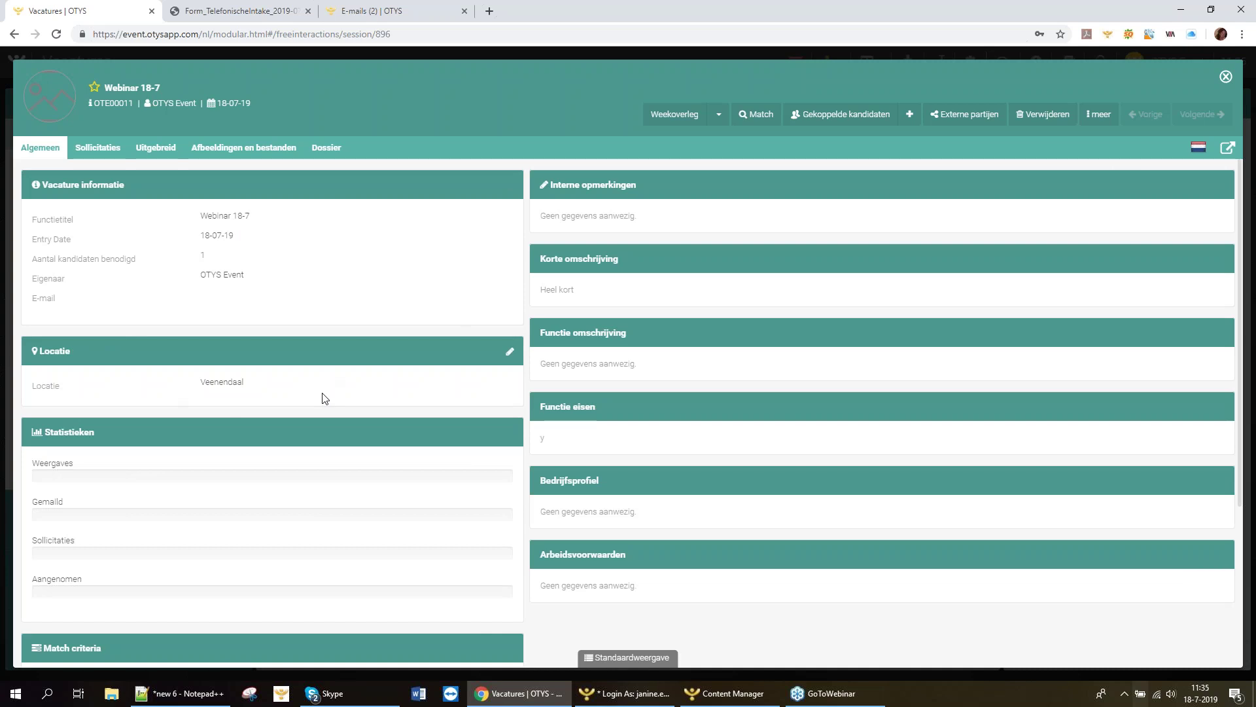
Scroll through the Webinar 18-7 record to check Veenendaal, 'Heel kort' and Functie eisen 'y'.
scroll(324, 396, "down", 3)
scroll(323, 395, "up", 3)
scroll(265, 455, "down", 3)
scroll(596, 530, "up", 3)
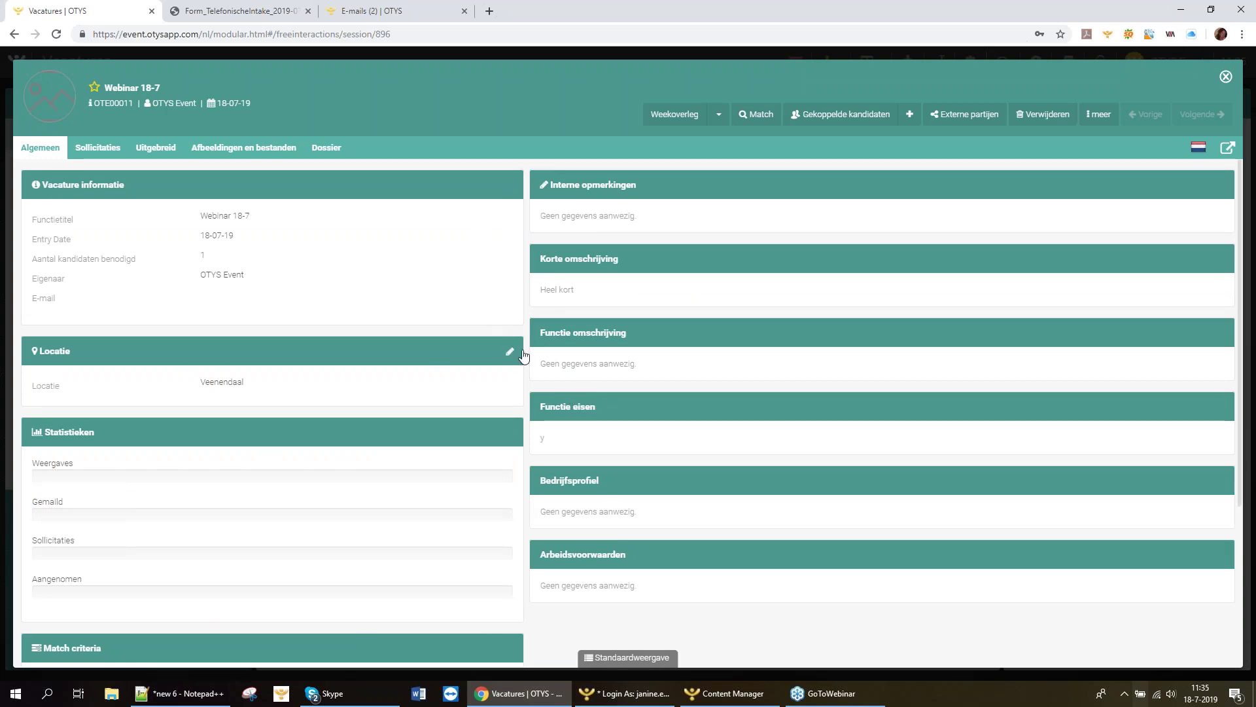
scroll(291, 465, "down", 3)
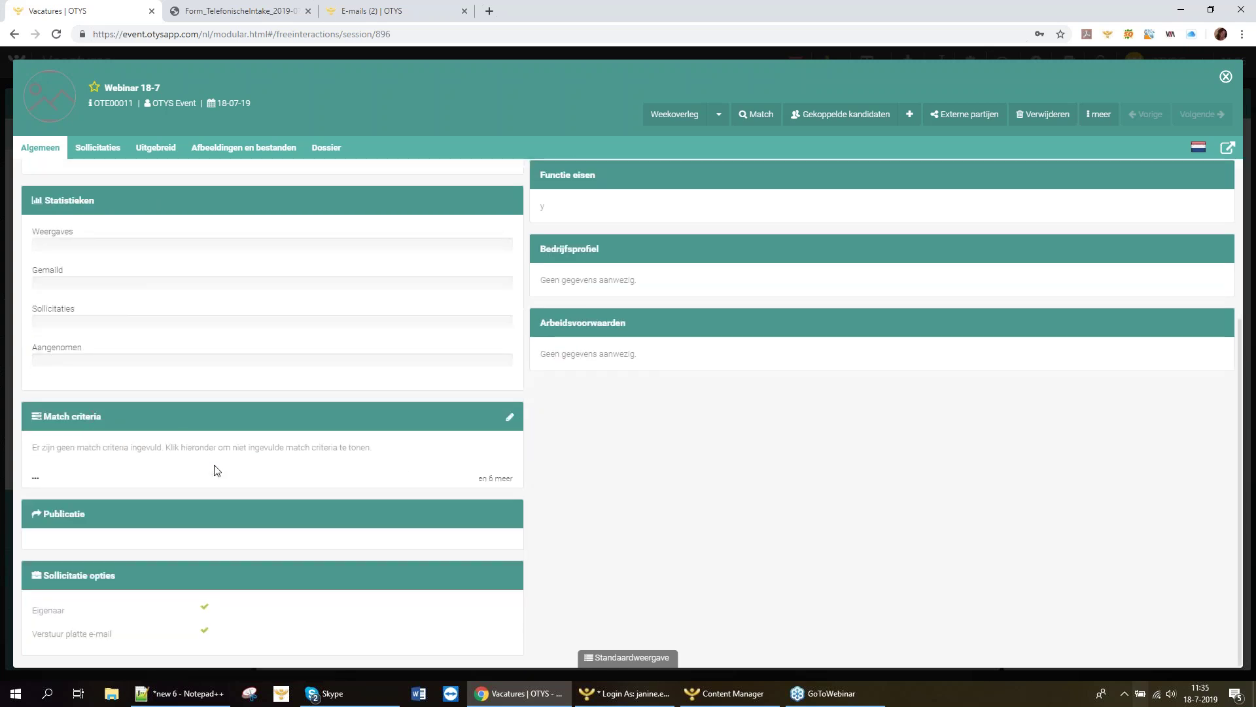
scroll(478, 569, "up", 3)
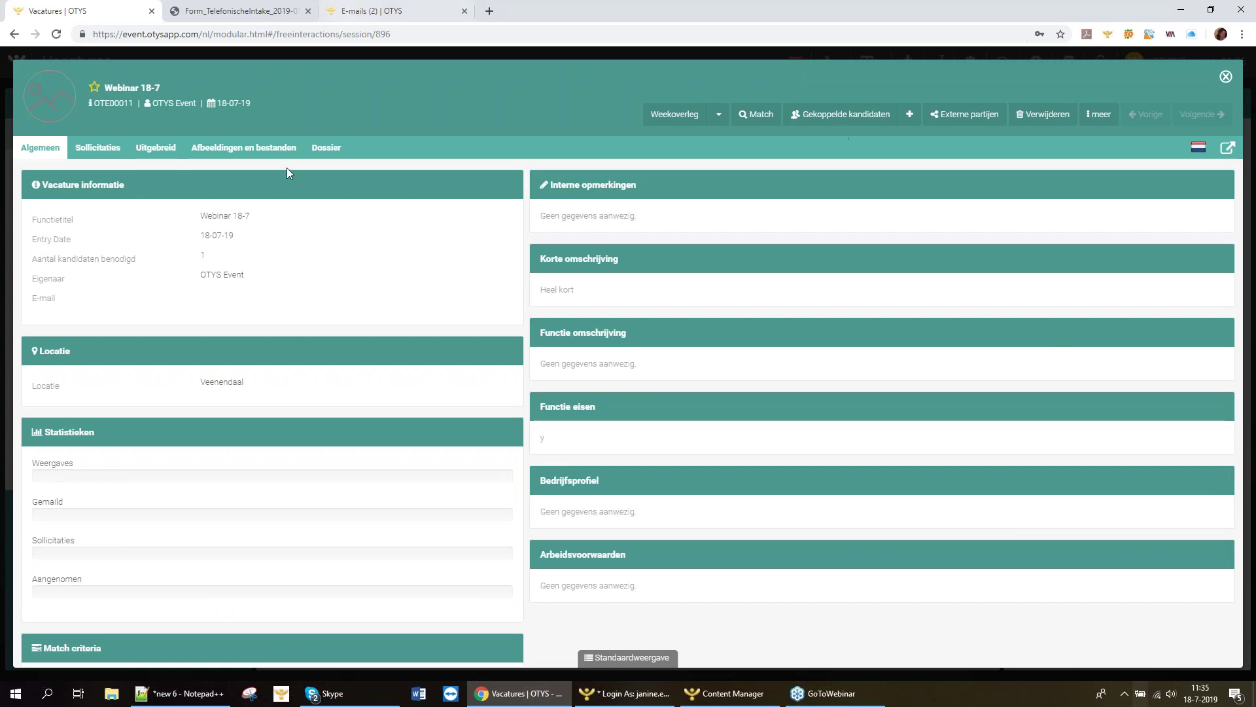
mouse_move(282, 186)
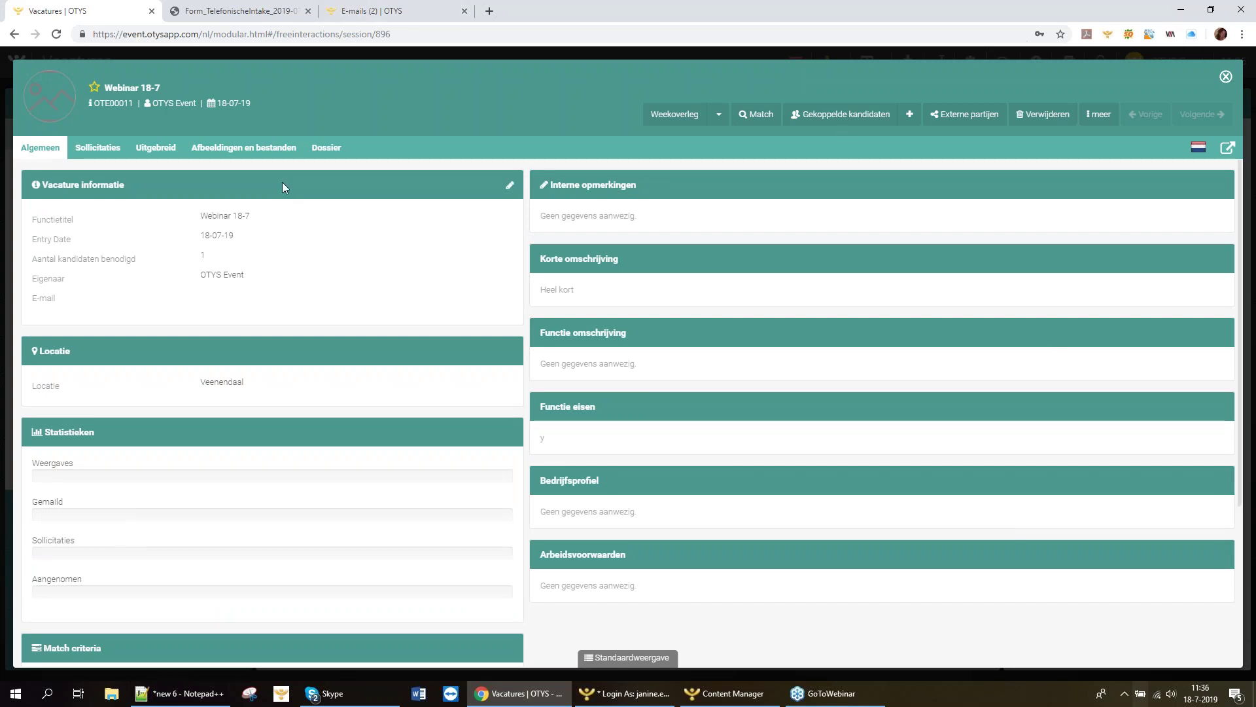
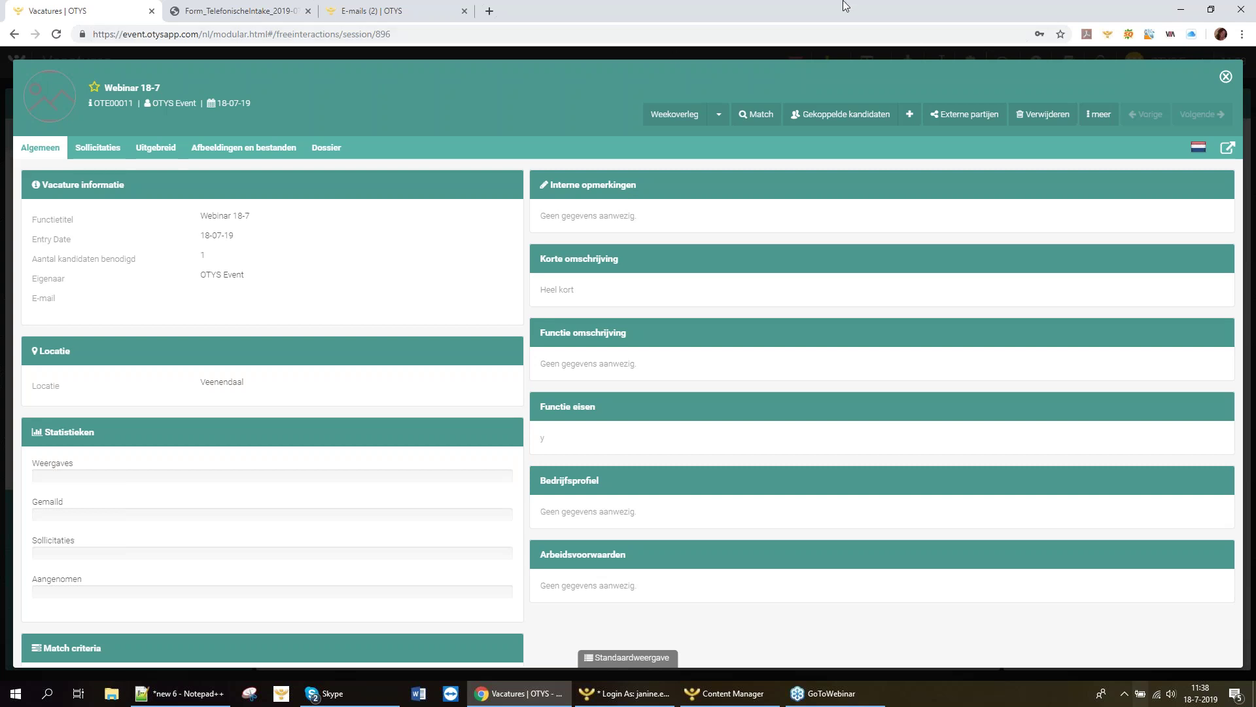
Close the Webinar 18-7 vacancy details and bring up the OTYS module overview.
left_click(1226, 78)
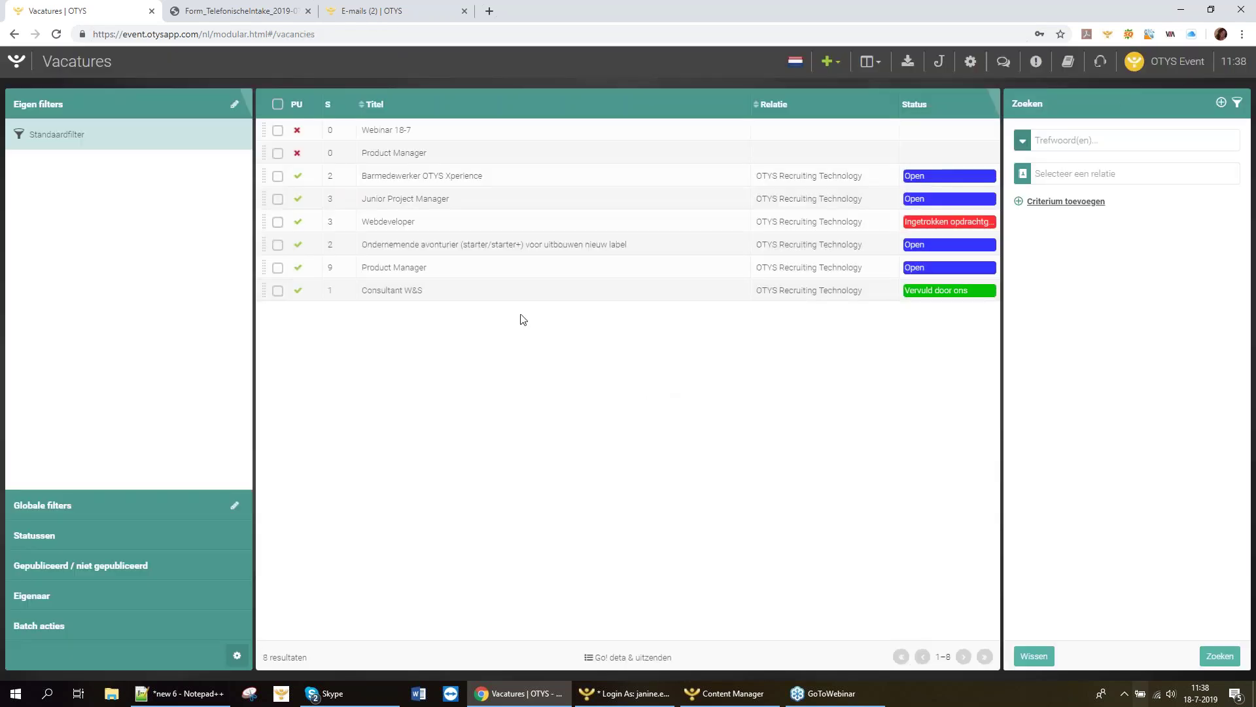
left_click(16, 63)
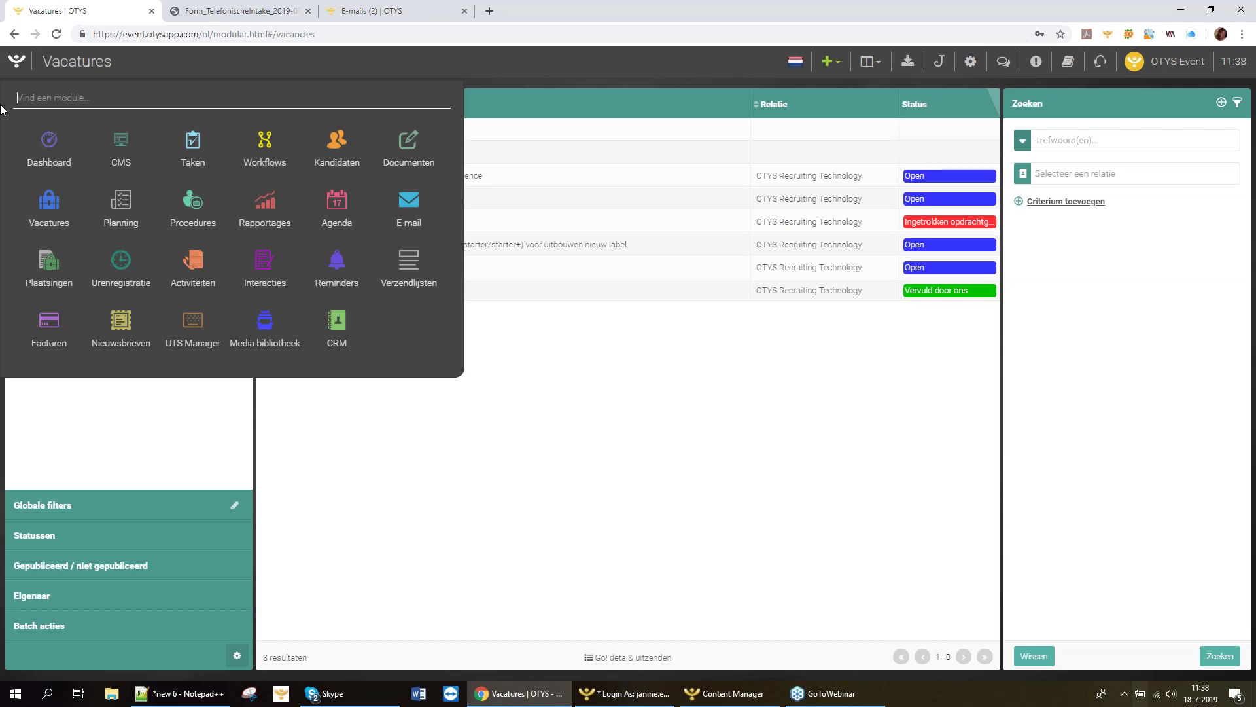
In the website CMS, add a new page named 'Inschrijving Event'.
left_click(127, 156)
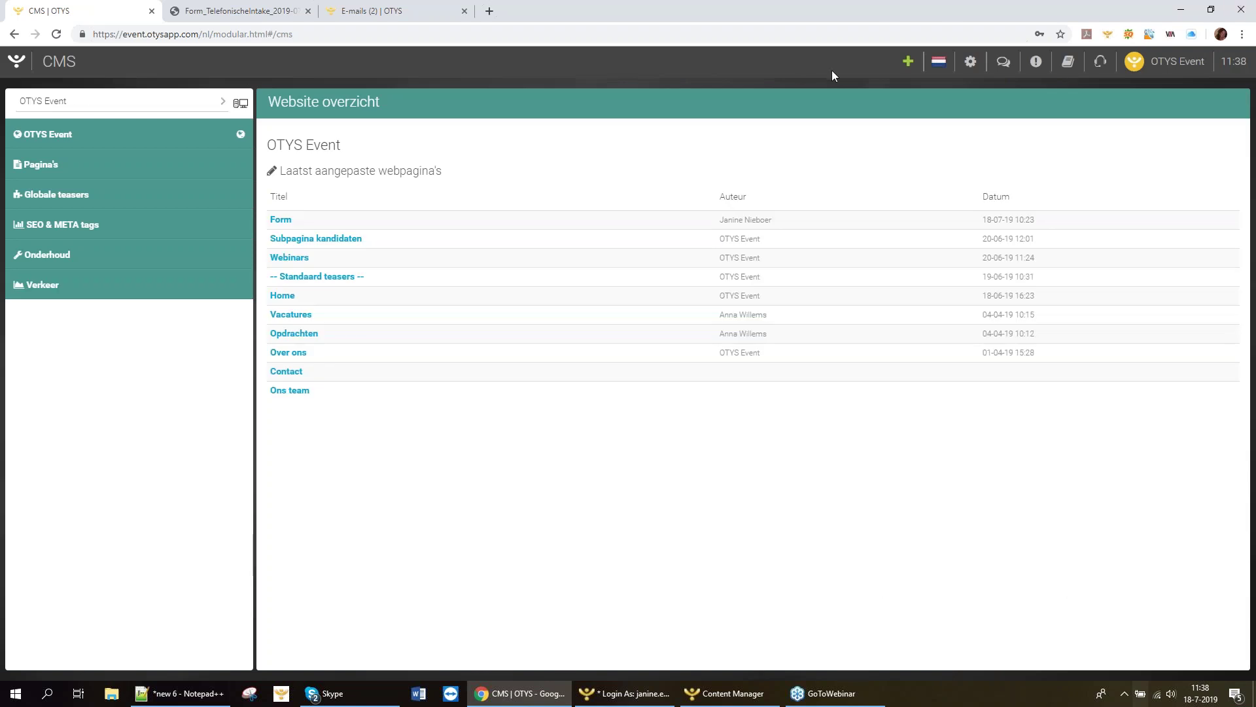
left_click(909, 62)
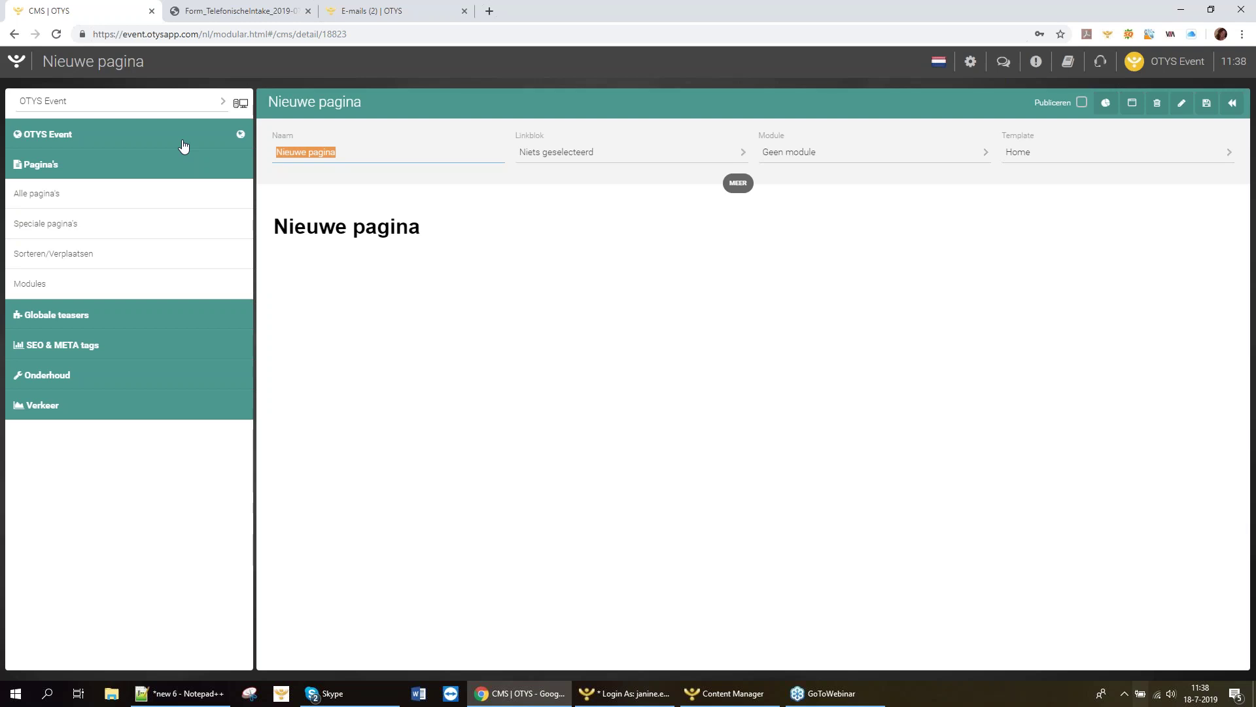
type("Inschrijv")
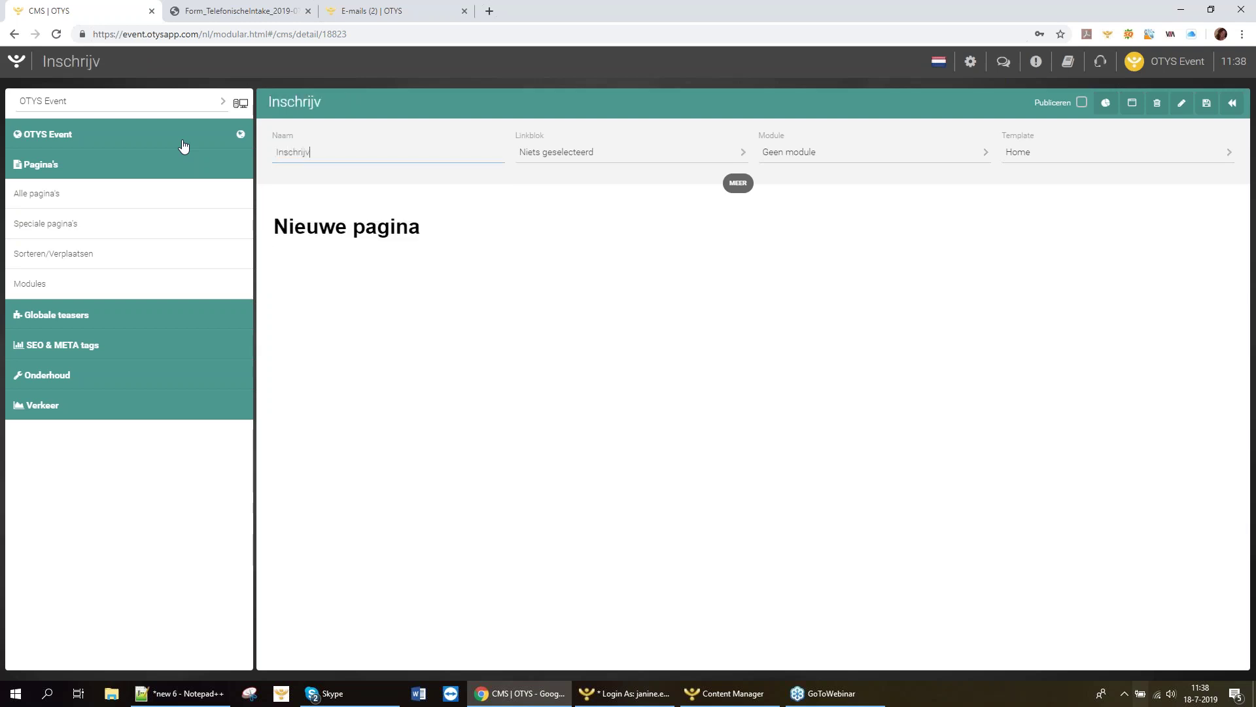
type("ing Event")
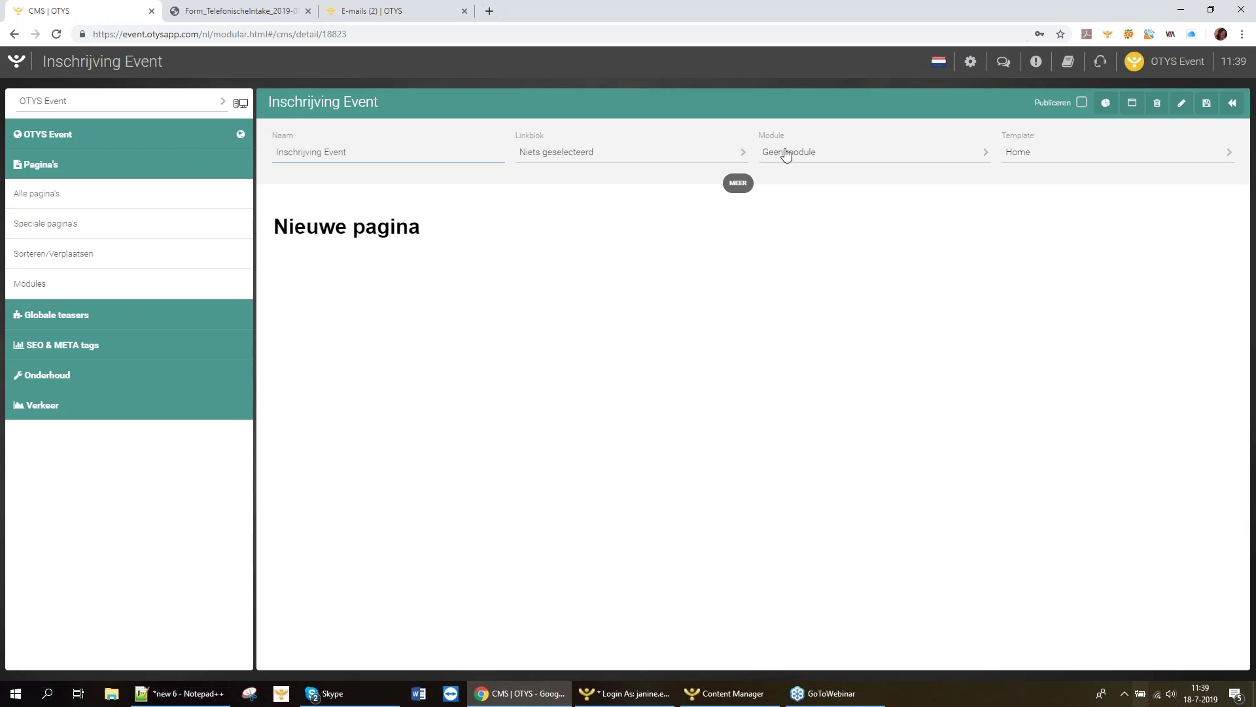
Give the page the Overig - Interacties module, save it, and show its extra properties.
left_click(813, 154)
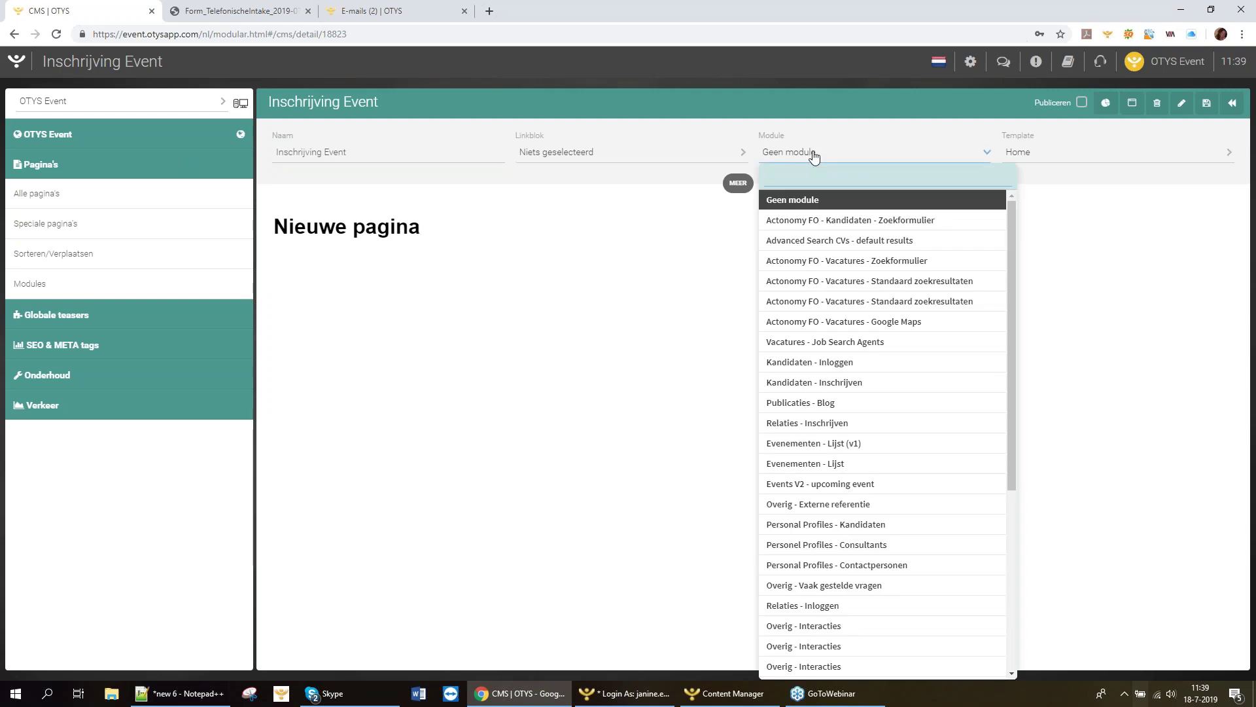
type("in")
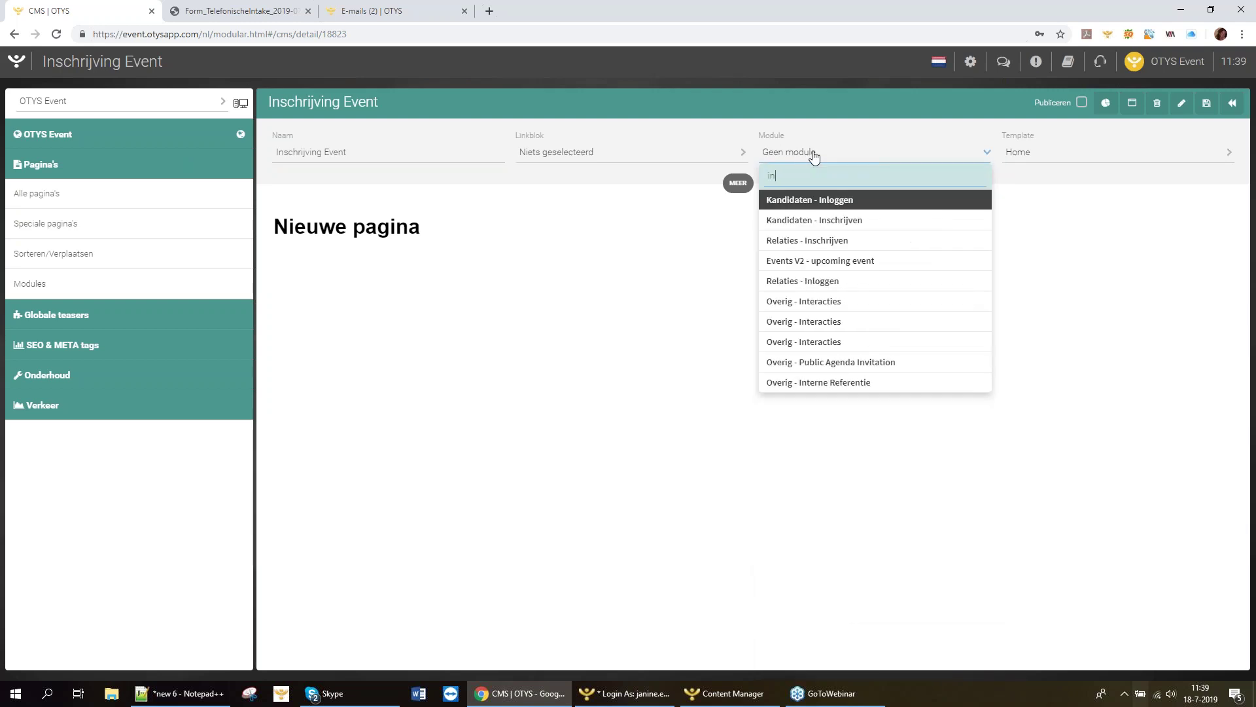
type("t")
left_click(822, 205)
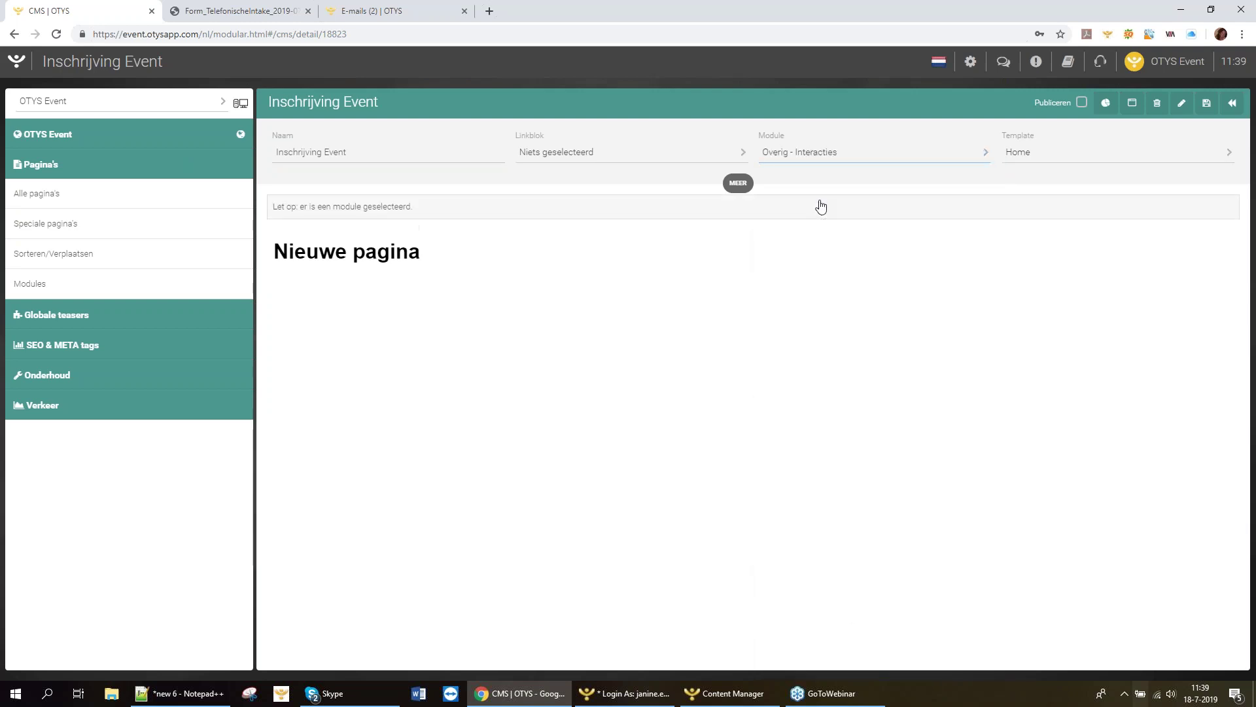
key("ctrl+s")
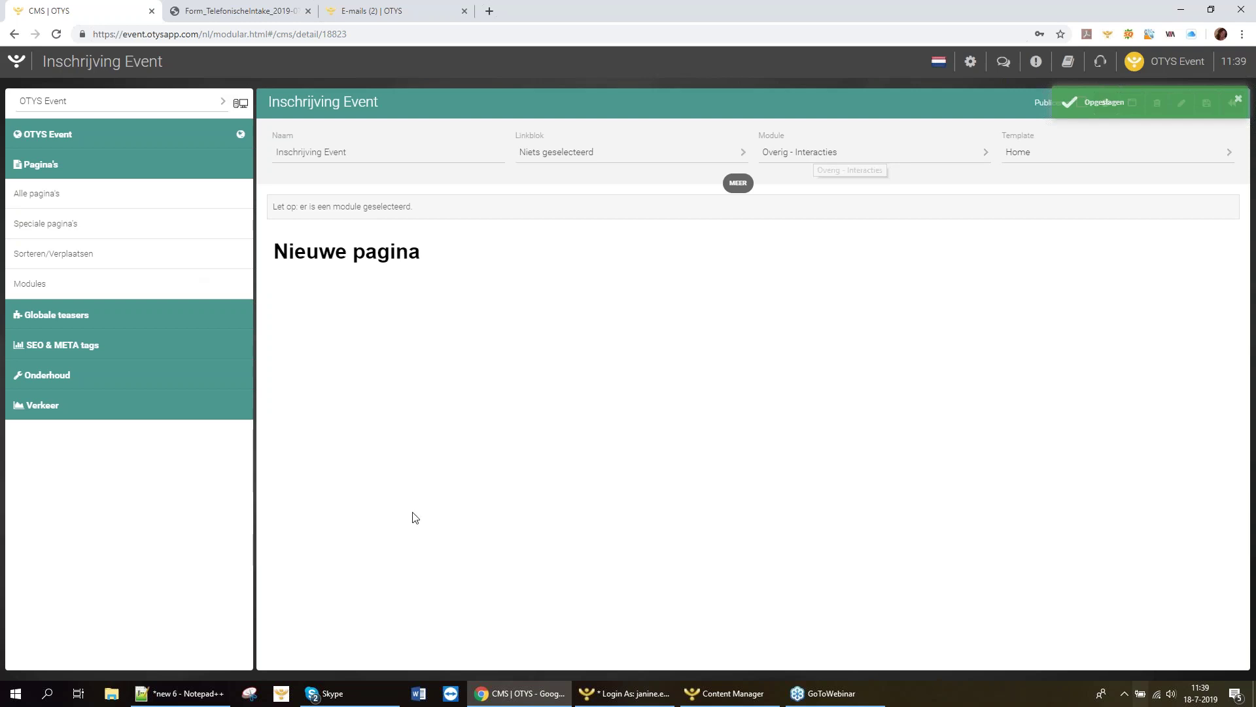
left_click(732, 184)
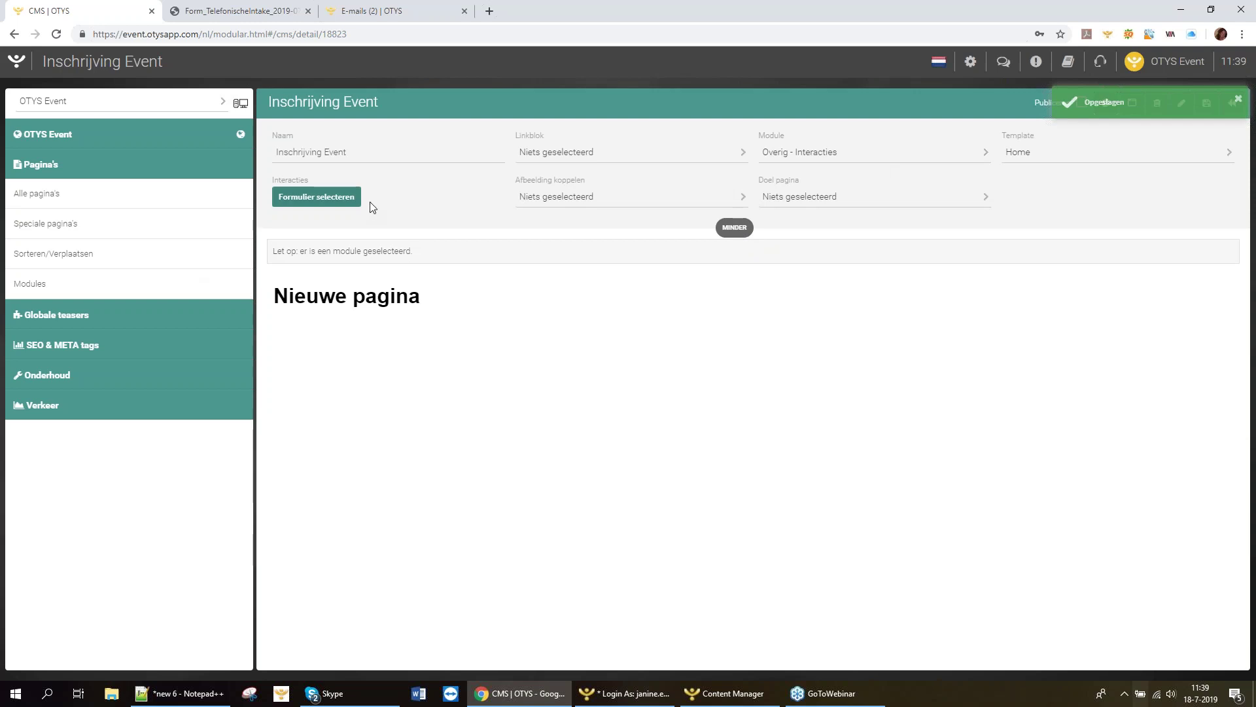
Link the page's interaction to the Formulier website form and save.
left_click(353, 200)
left_click(431, 271)
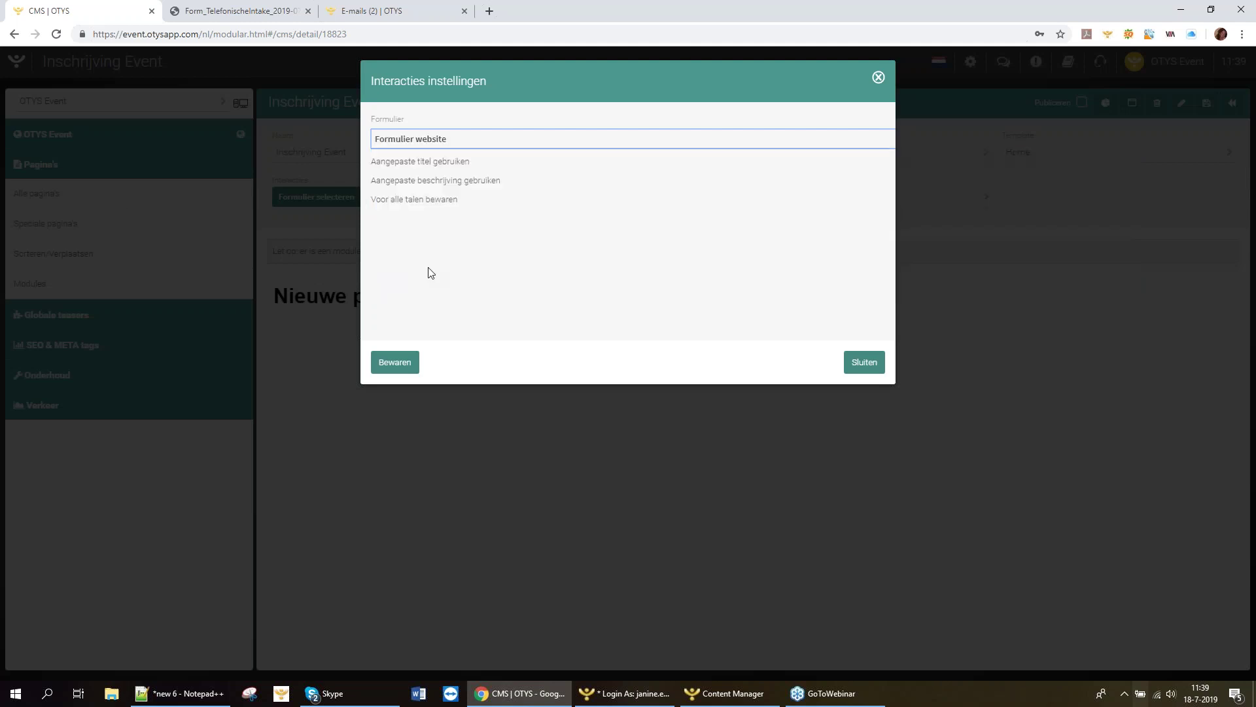
left_click(399, 367)
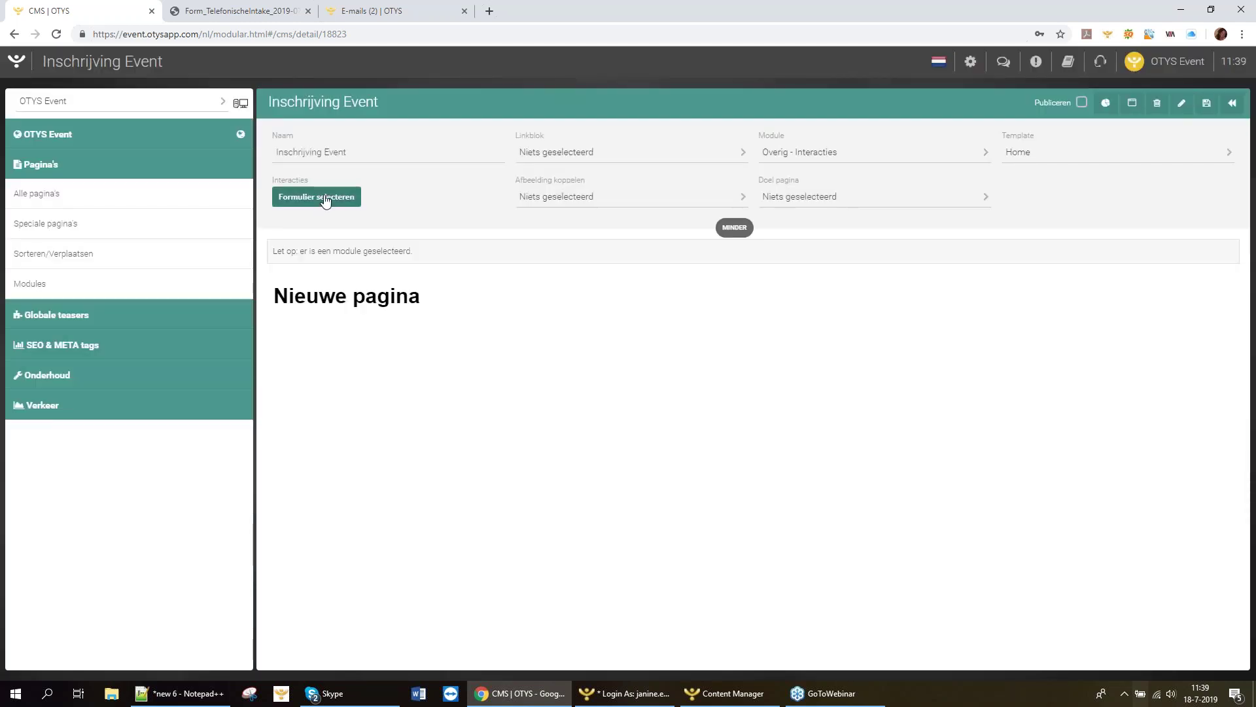
Set a user as e-mail recipient in the interaction settings and save them.
left_click(325, 198)
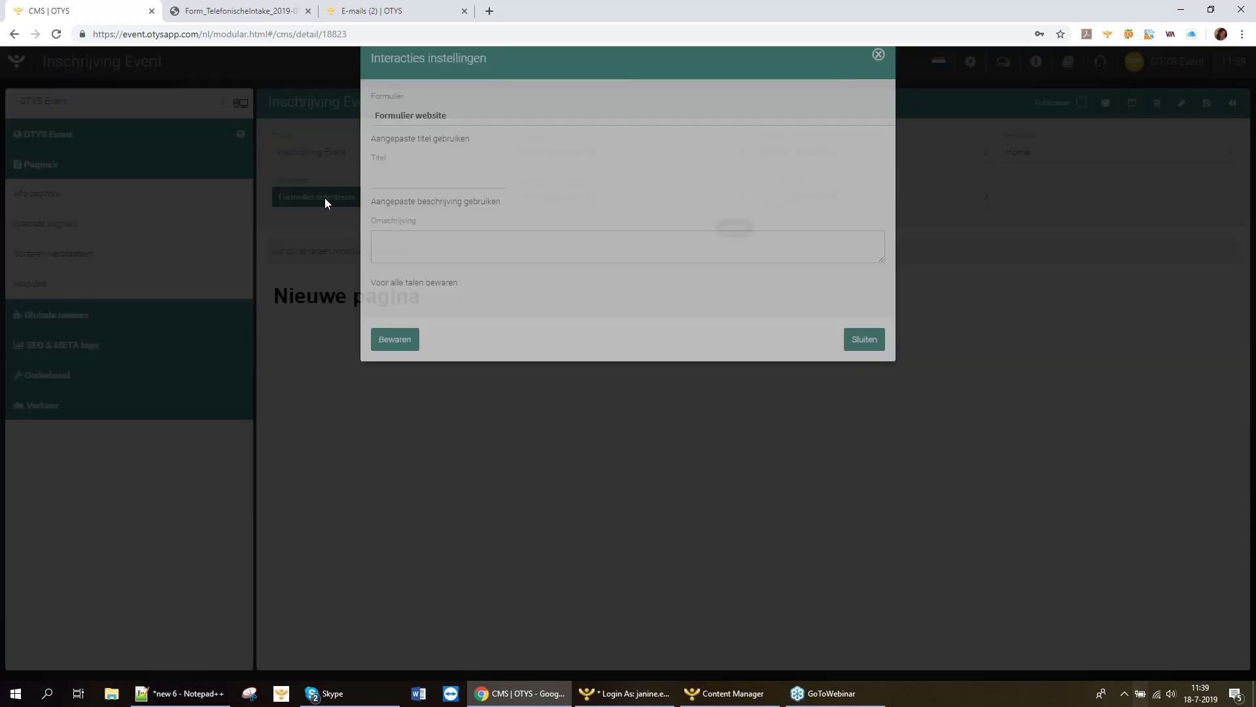
left_click(878, 78)
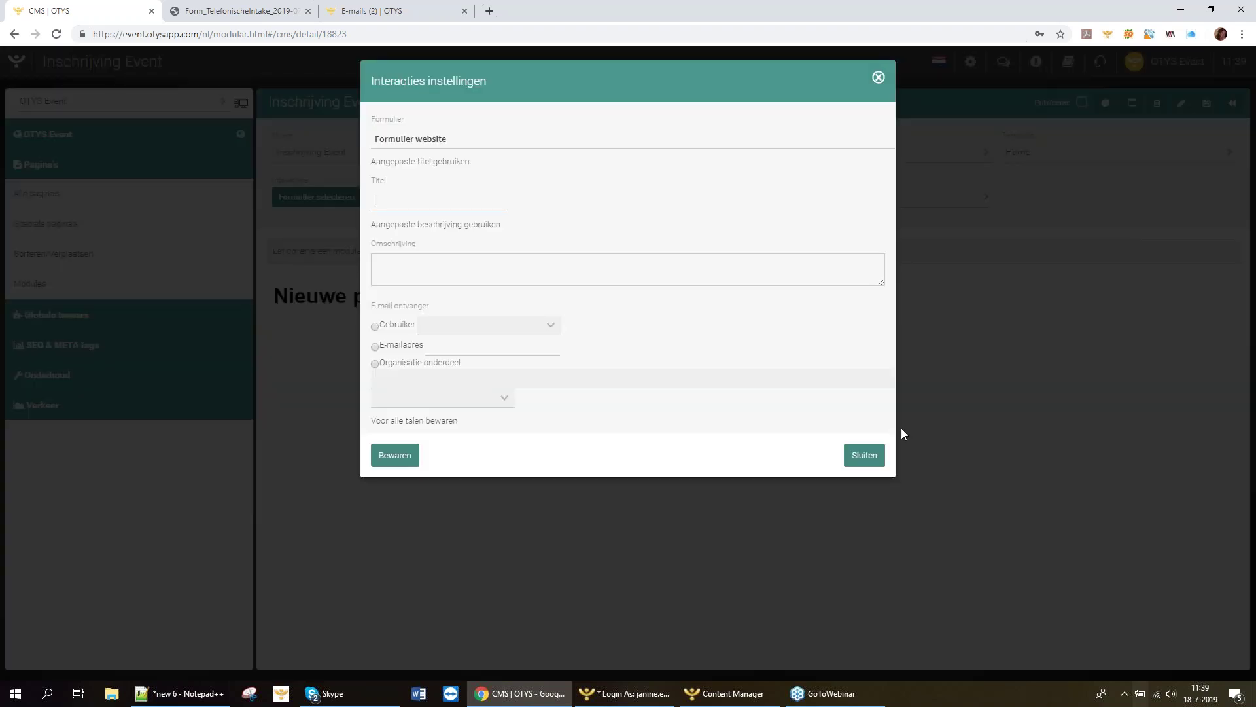
left_click(503, 269)
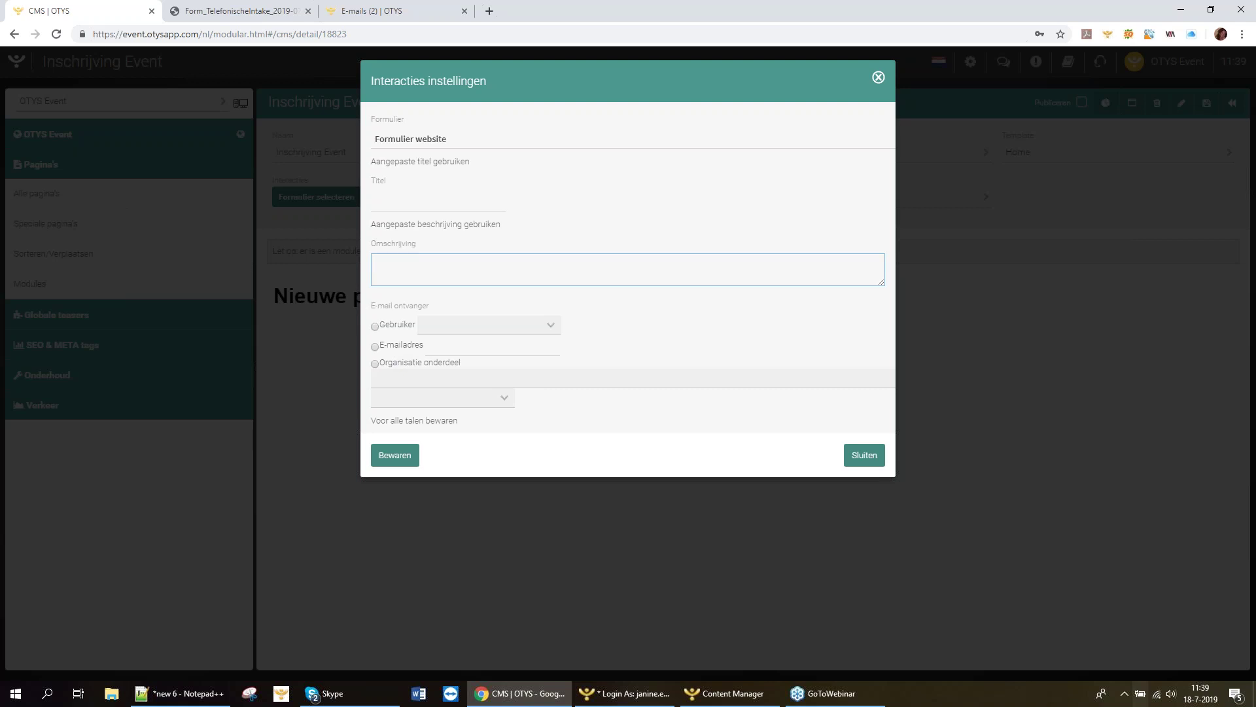
left_click(457, 331)
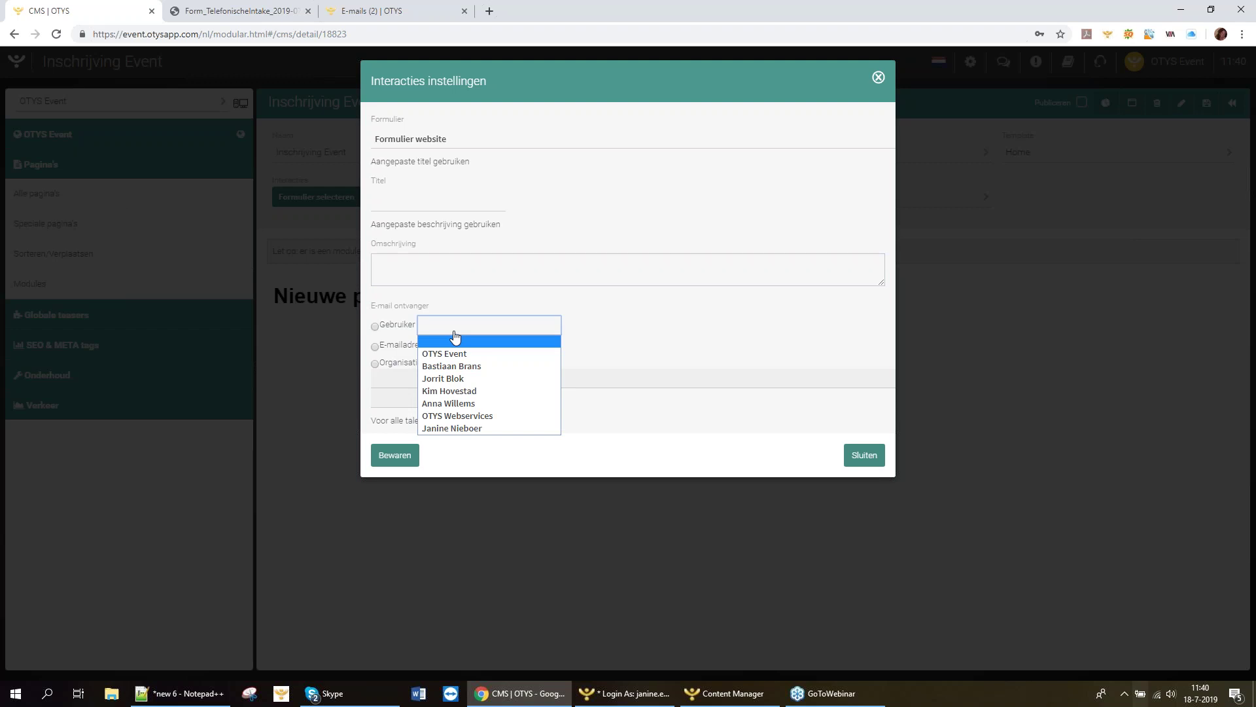
left_click(467, 426)
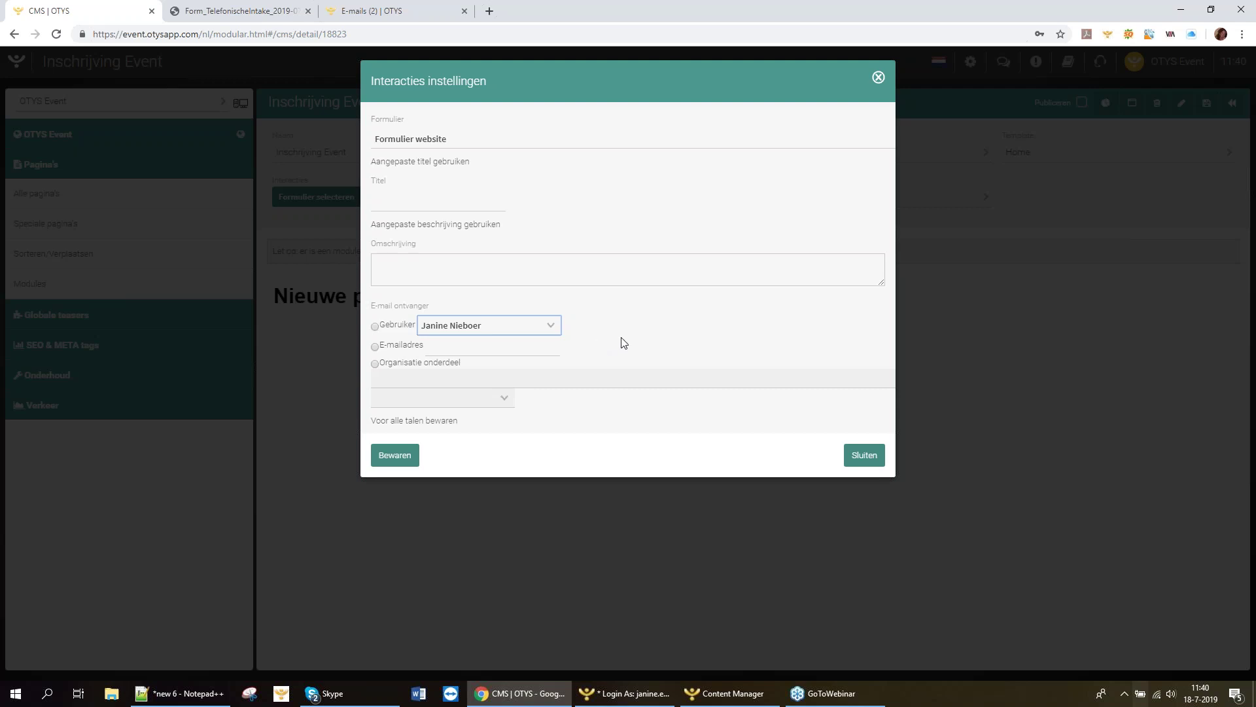
left_click(378, 458)
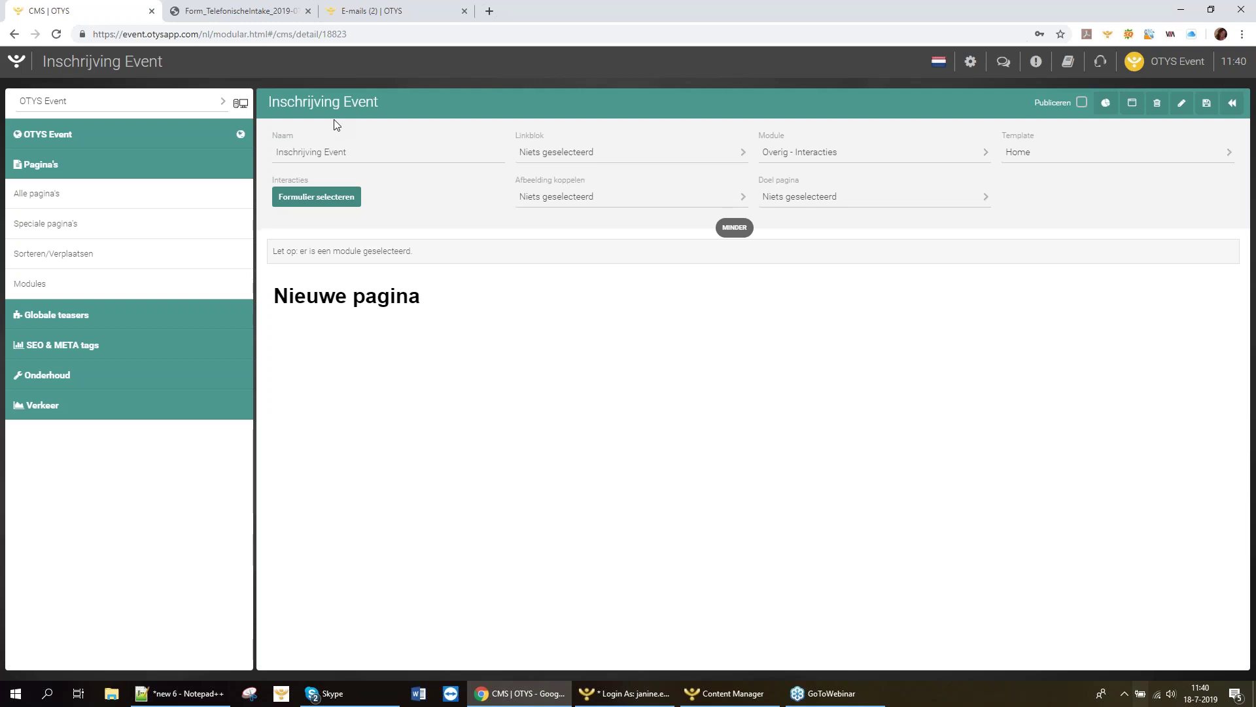
Load the otyseventdemo.nl site in a new Chrome tab and go to its Form page.
left_click(489, 10)
type("even")
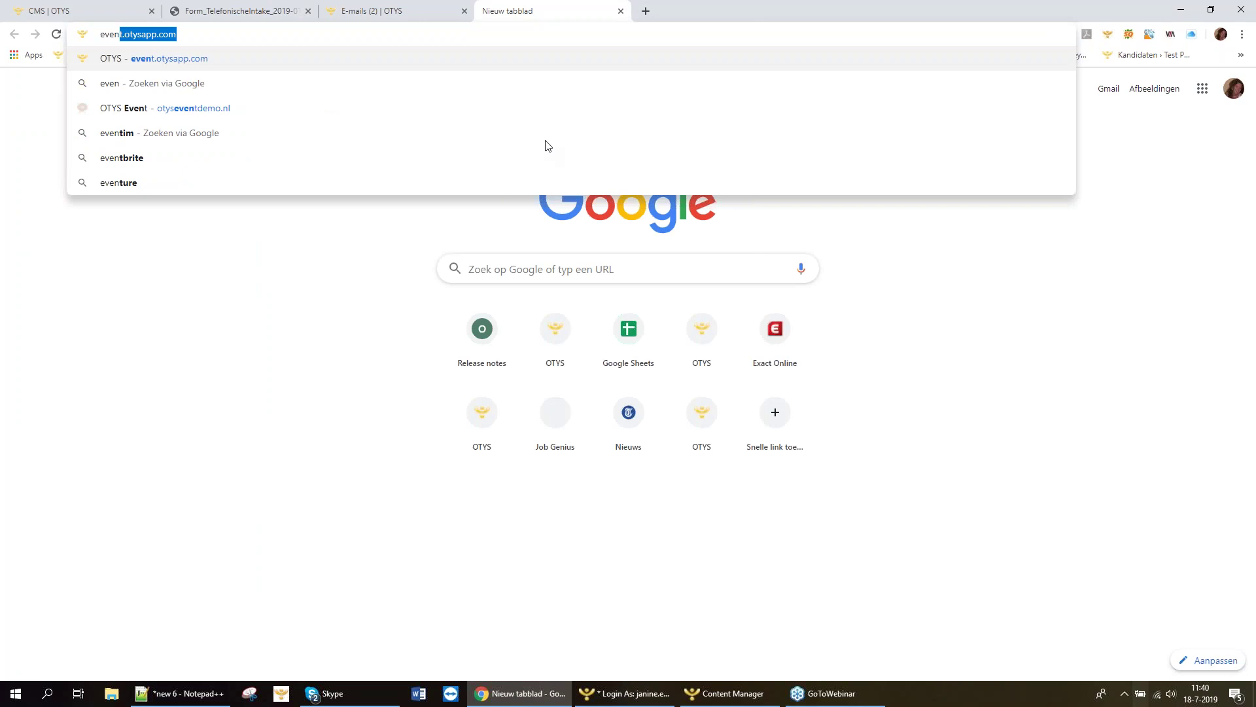
key("Down")
key("Down")
key("Return")
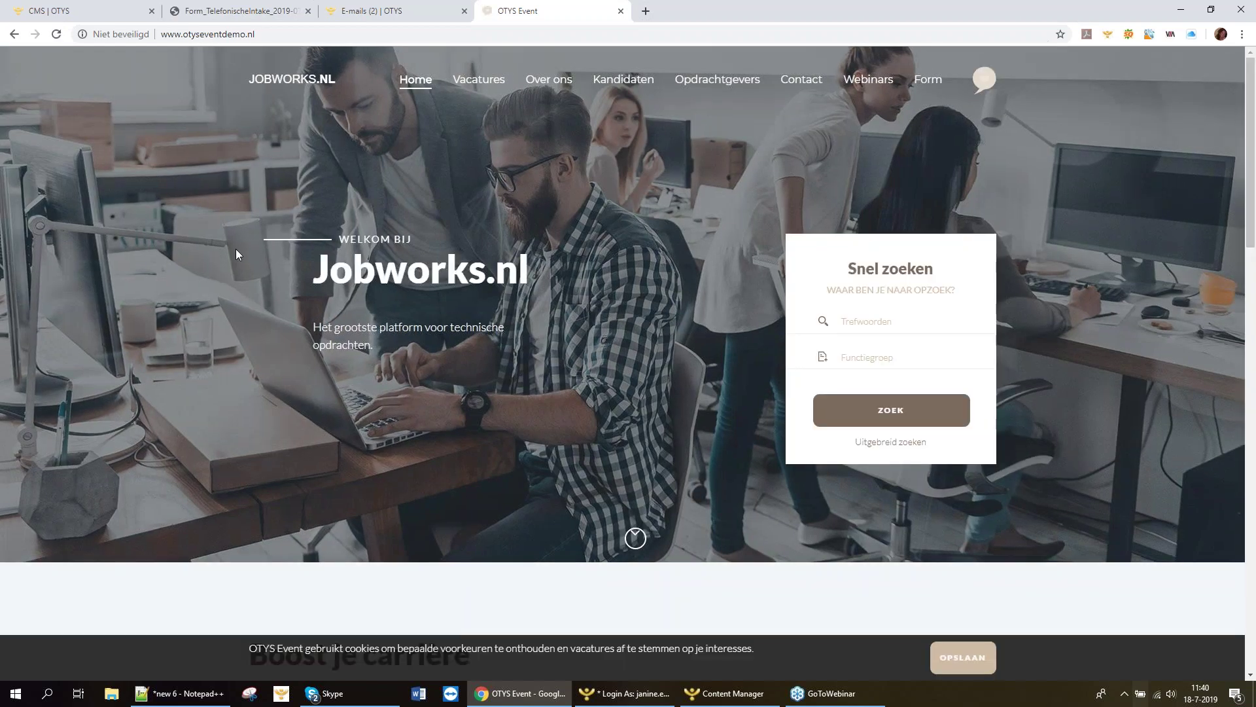
left_click(928, 81)
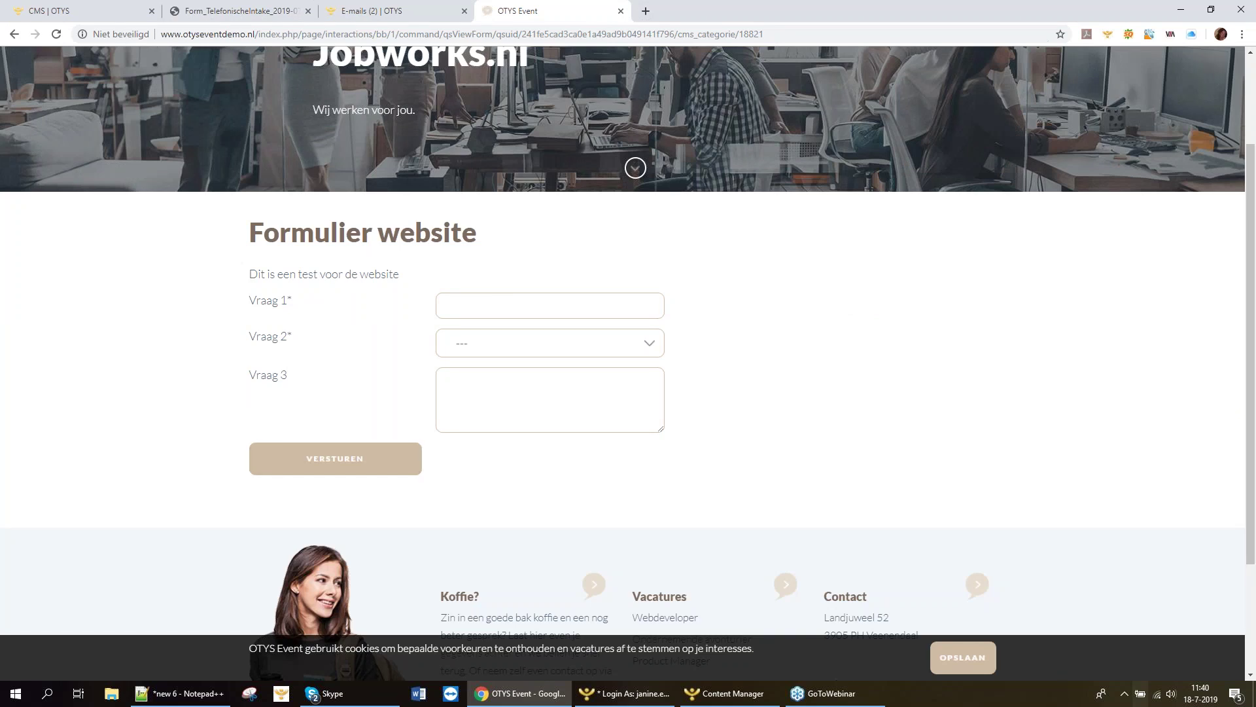
Choose Optie 1 as the answer to Vraag 2.
left_click(483, 301)
left_click(484, 339)
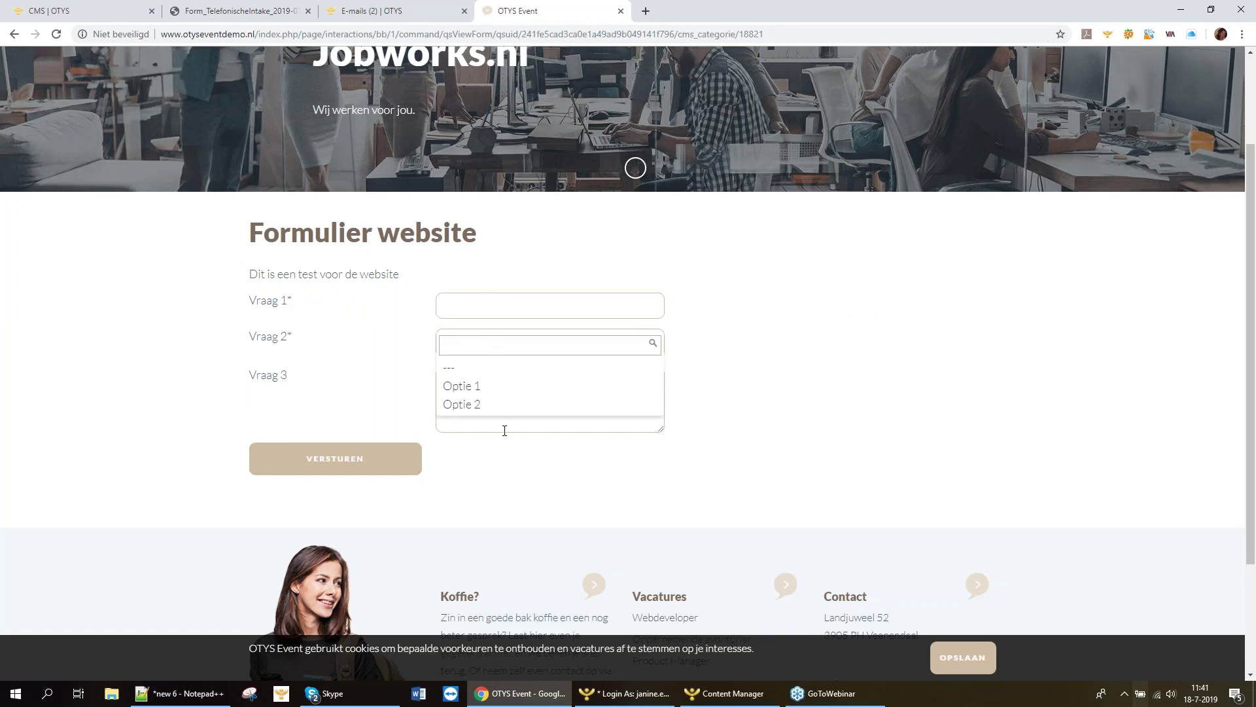
key("shift+Tab")
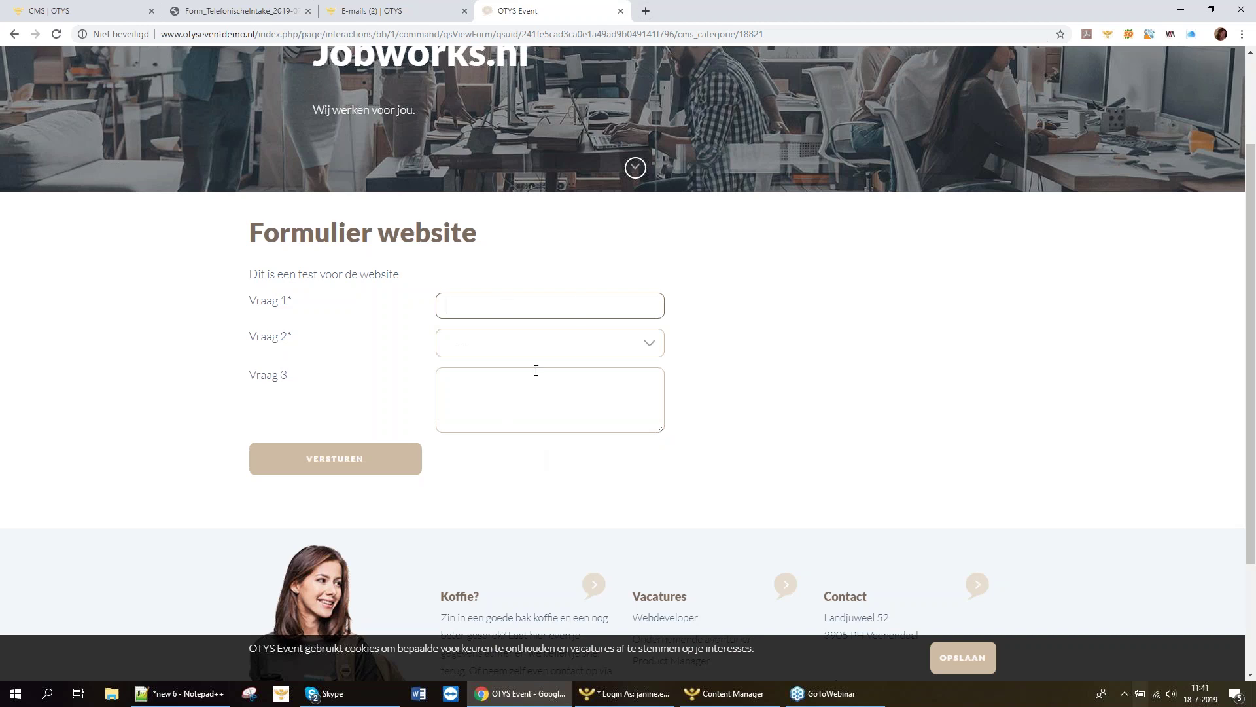
left_click(534, 344)
left_click(494, 375)
left_click(493, 349)
left_click(488, 385)
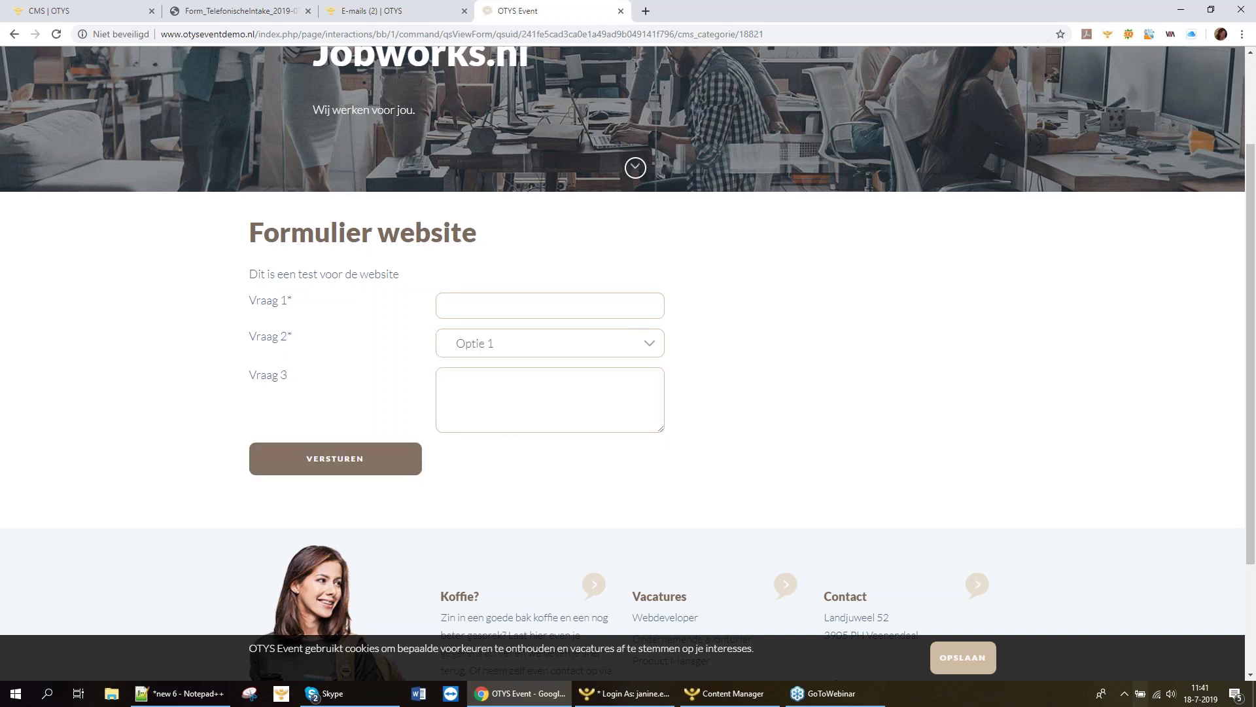
key("Tab")
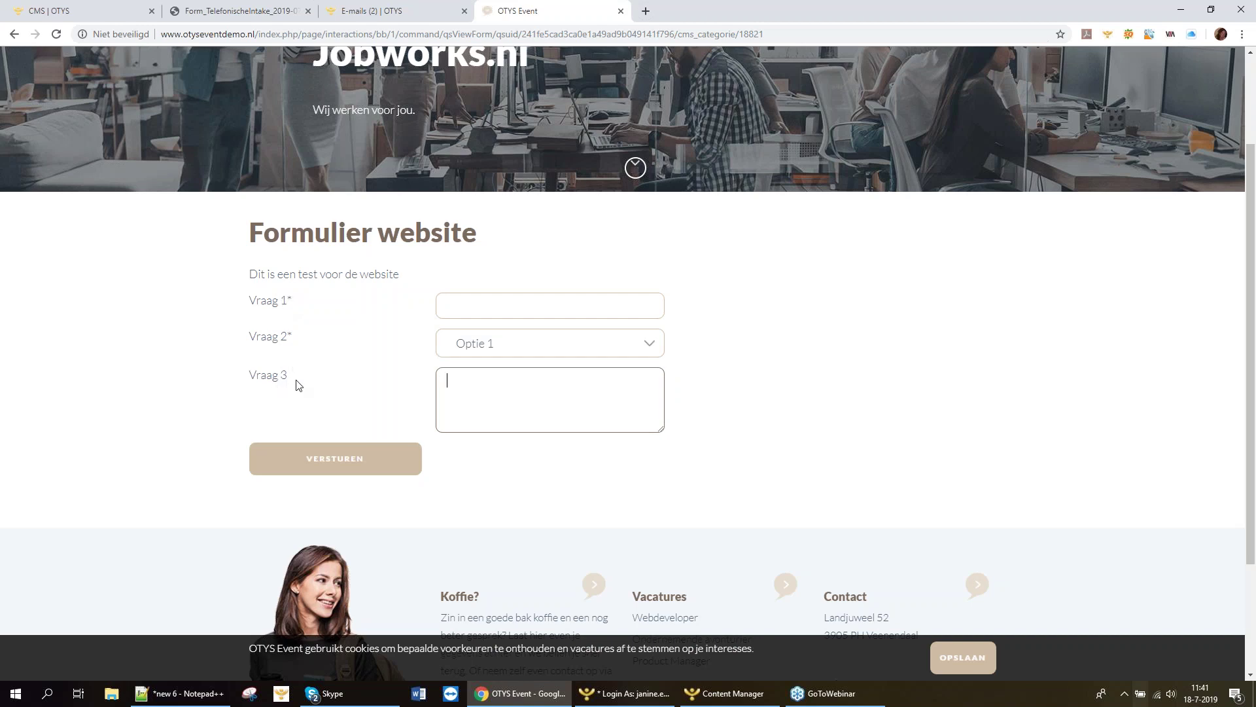
Enter 'test' for Vraag 3 and submit the form with Vraag 1 left empty.
left_click(519, 300)
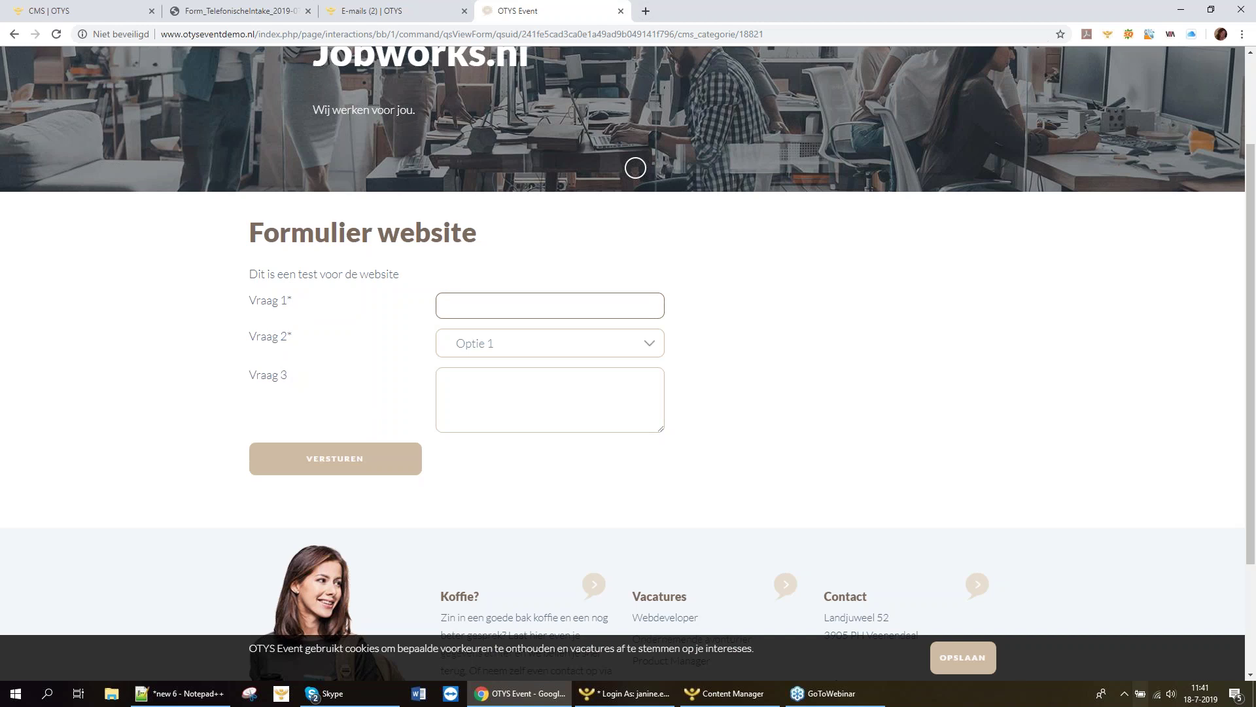
left_click(518, 374)
type("test")
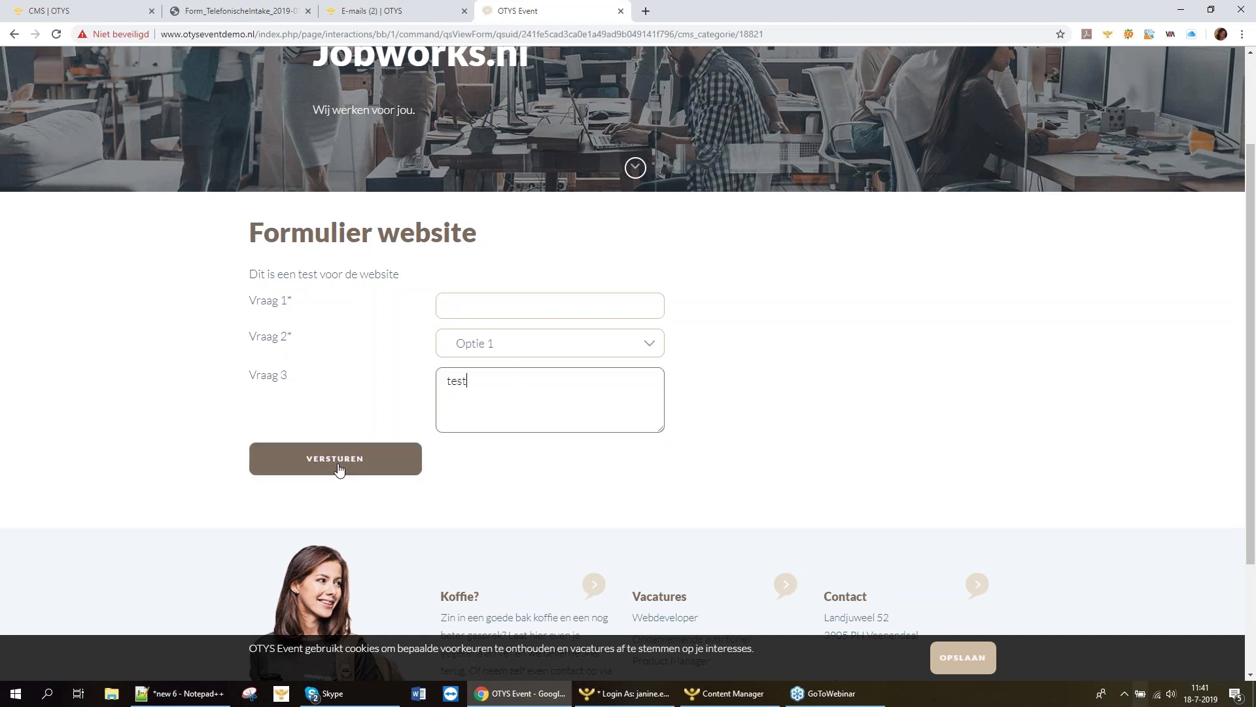
left_click(342, 468)
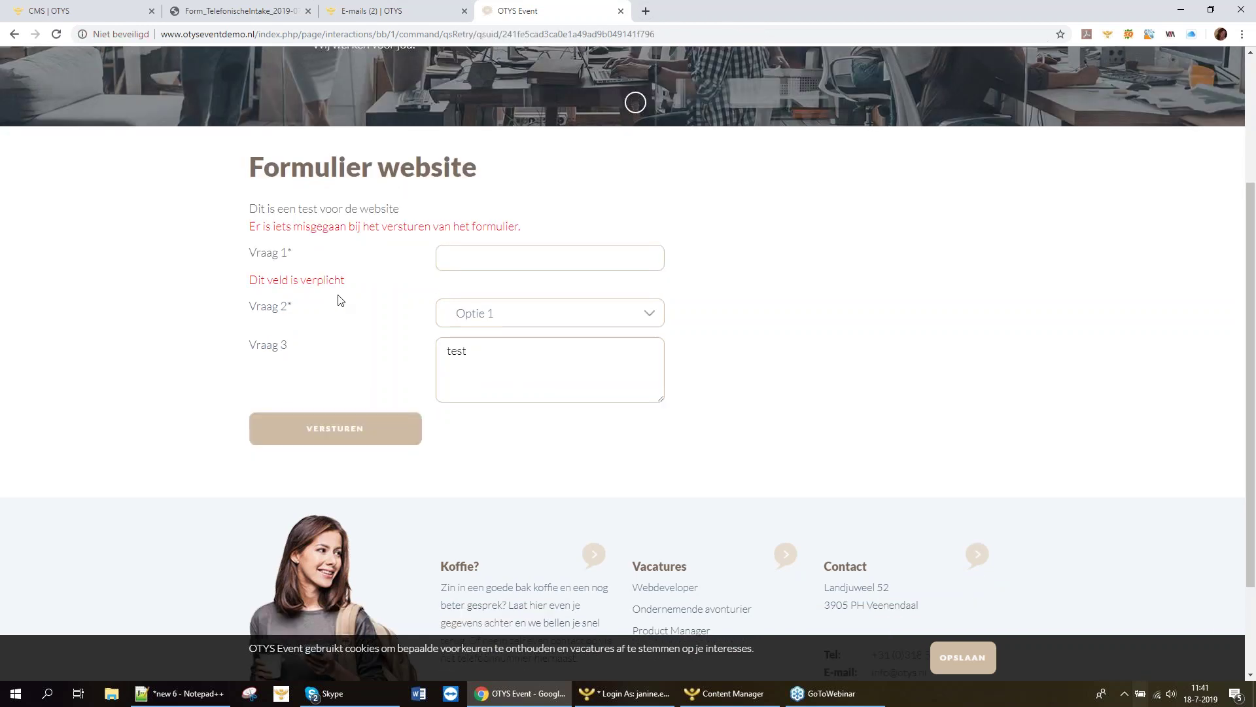
left_click(487, 253)
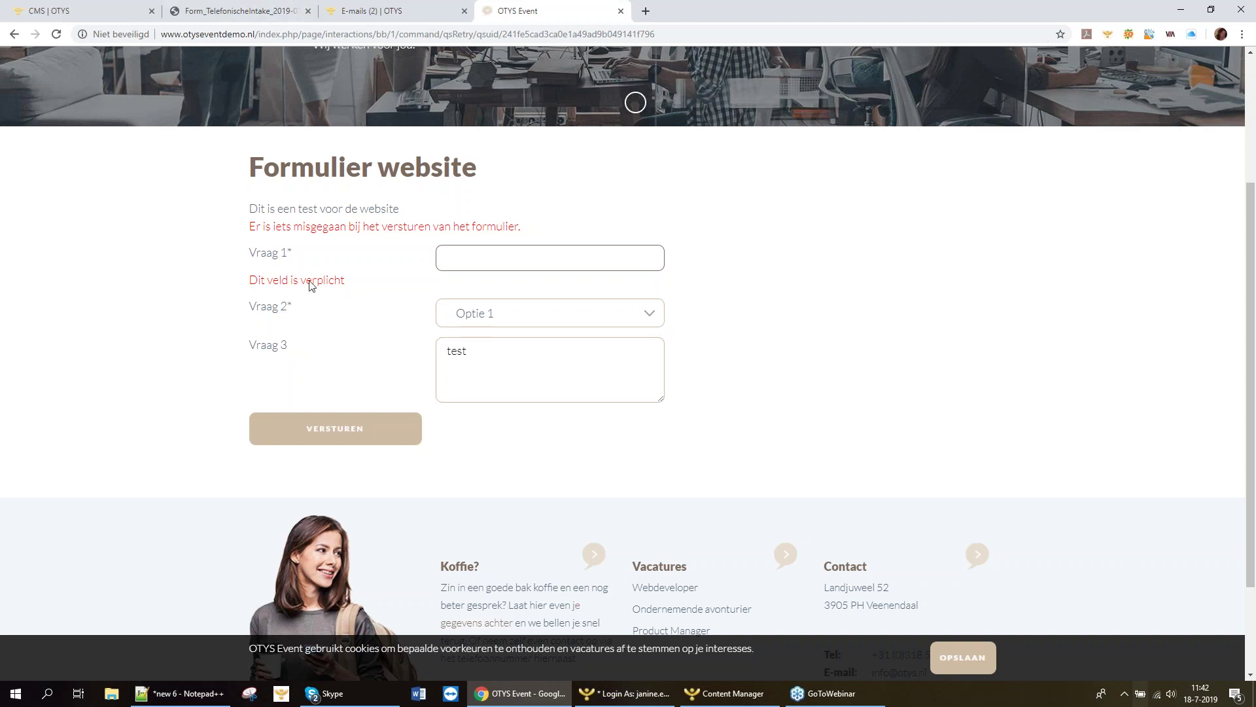
Return to the OTYS tab and switch to the Kandidaten module.
left_click(87, 13)
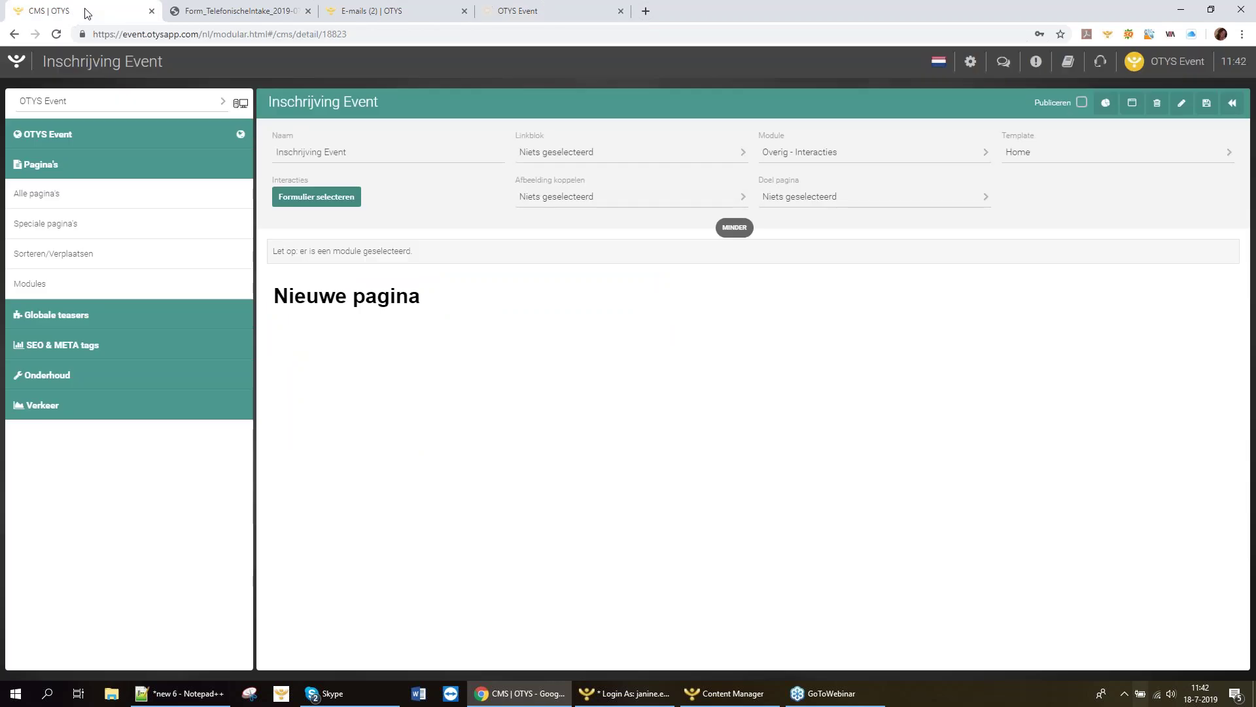
left_click(16, 60)
left_click(337, 145)
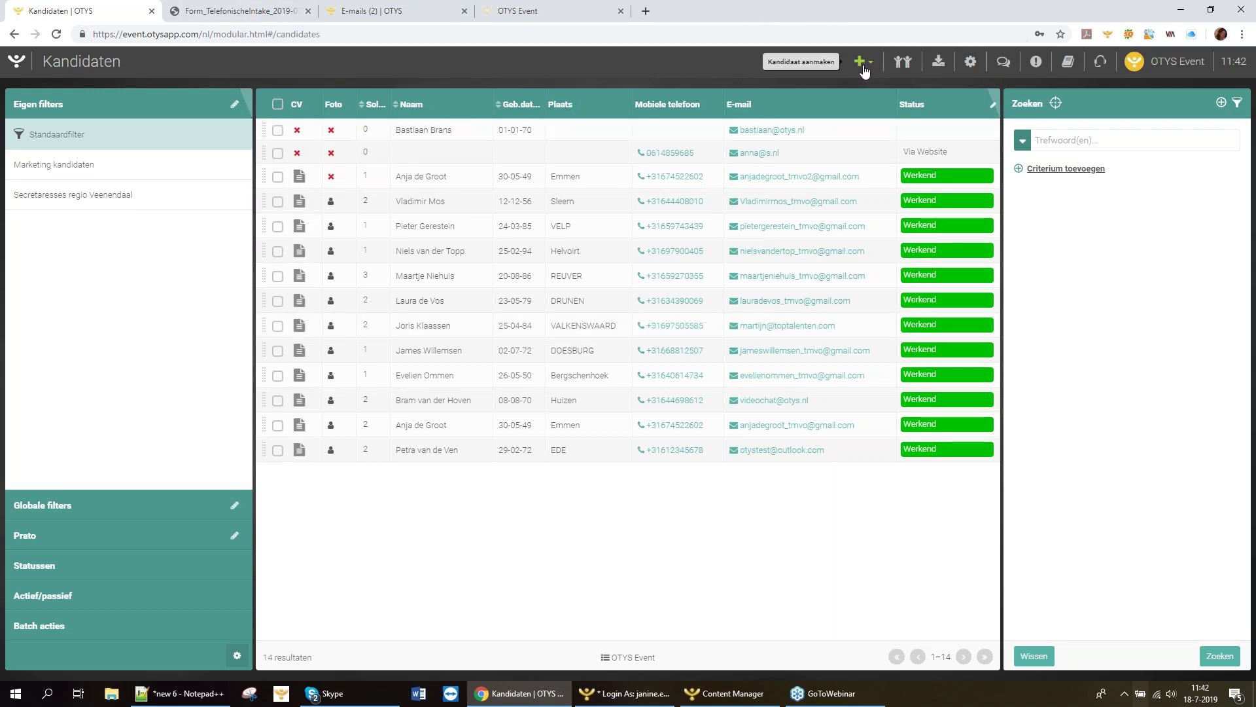
Create a blank candidate and fill in the candidate's first and last name.
left_click(880, 82)
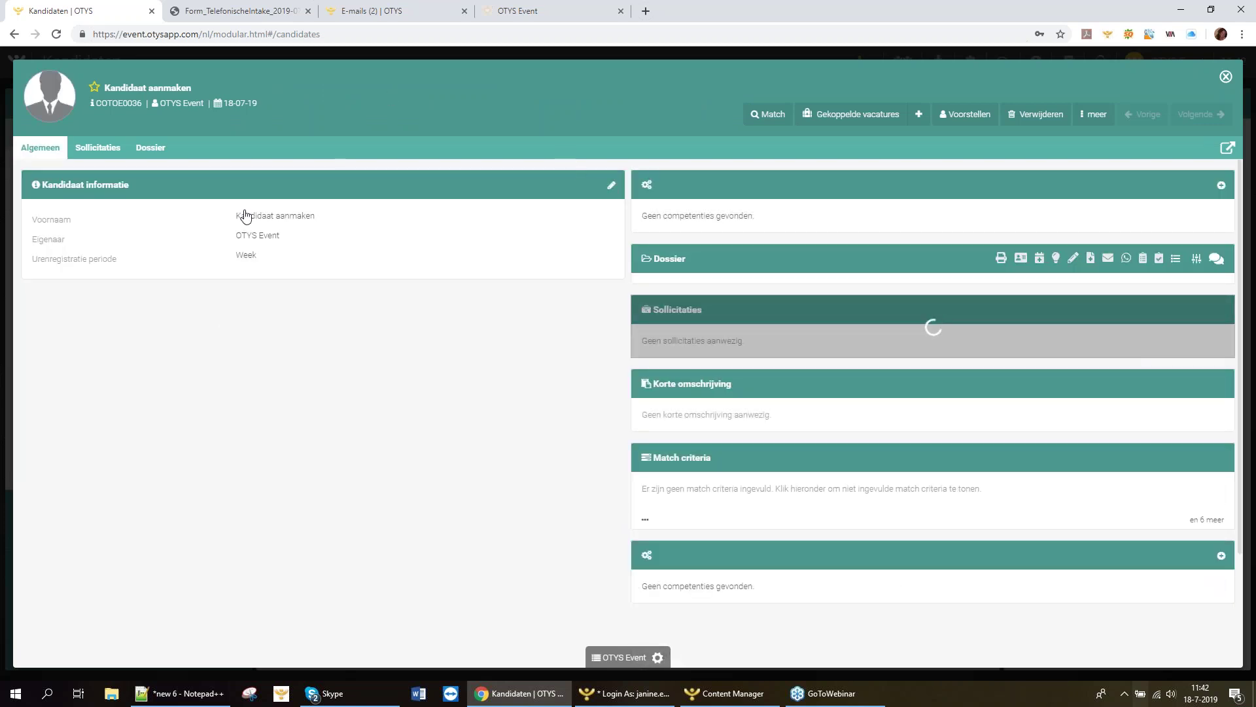
left_click(254, 213)
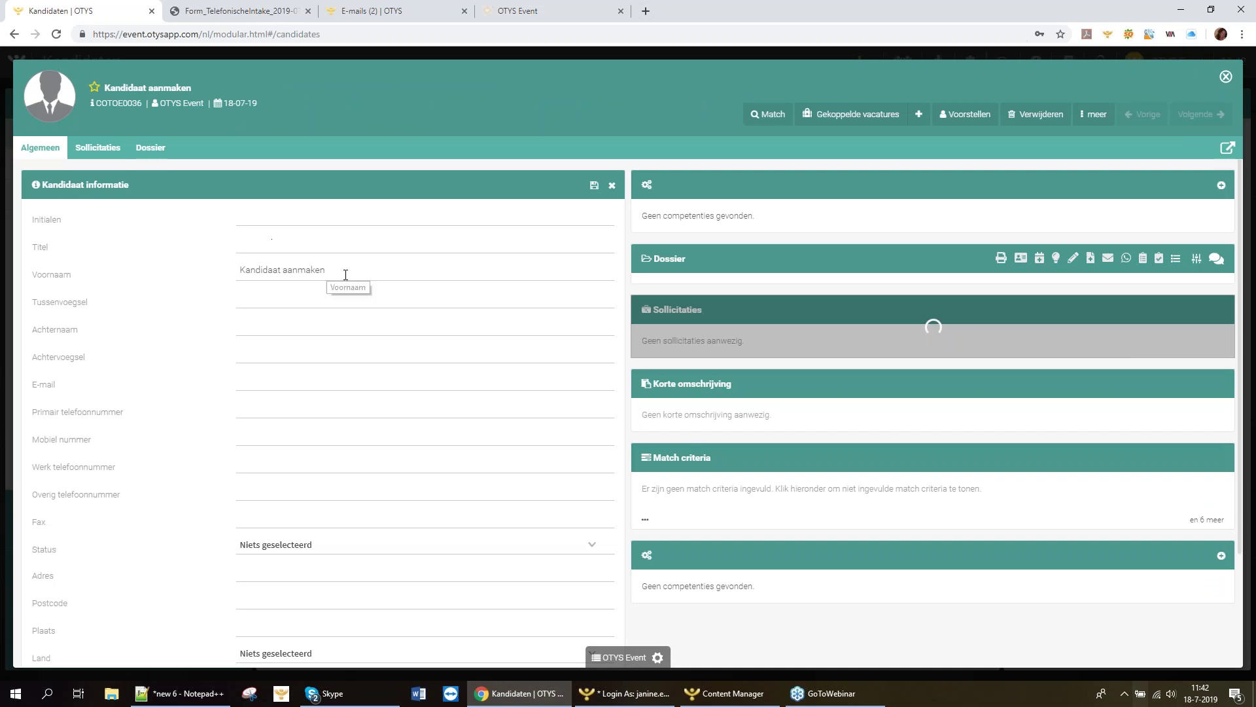
left_click(84, 273)
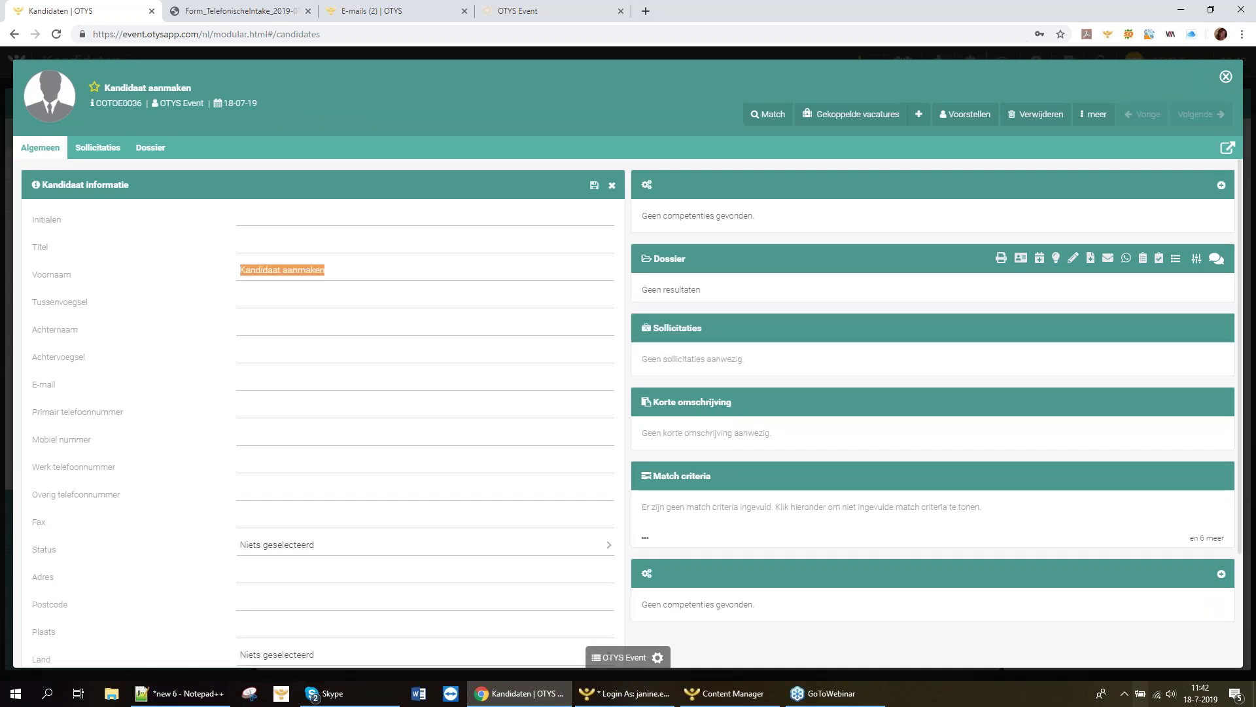
left_click(295, 332)
Fill in the candidate's e-mail address, save the information, and close the record.
scroll(350, 337, "down", 2)
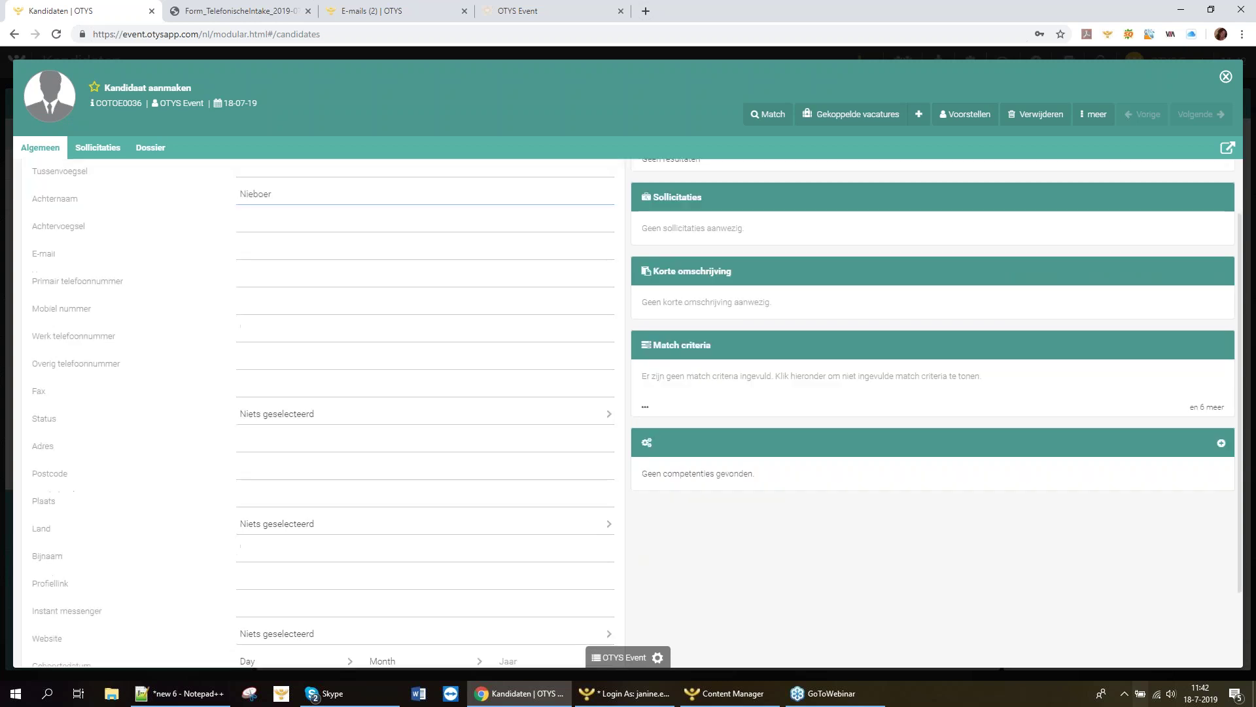
scroll(289, 541, "down", 2)
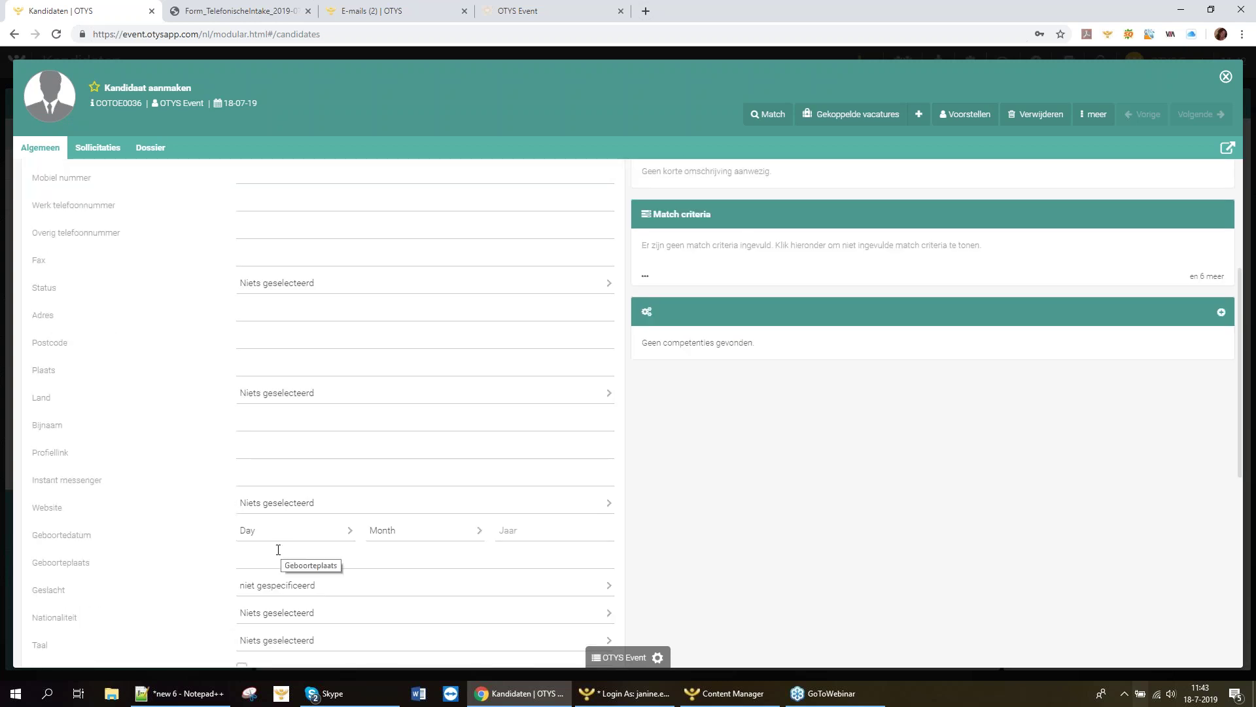
scroll(282, 382, "up", 4)
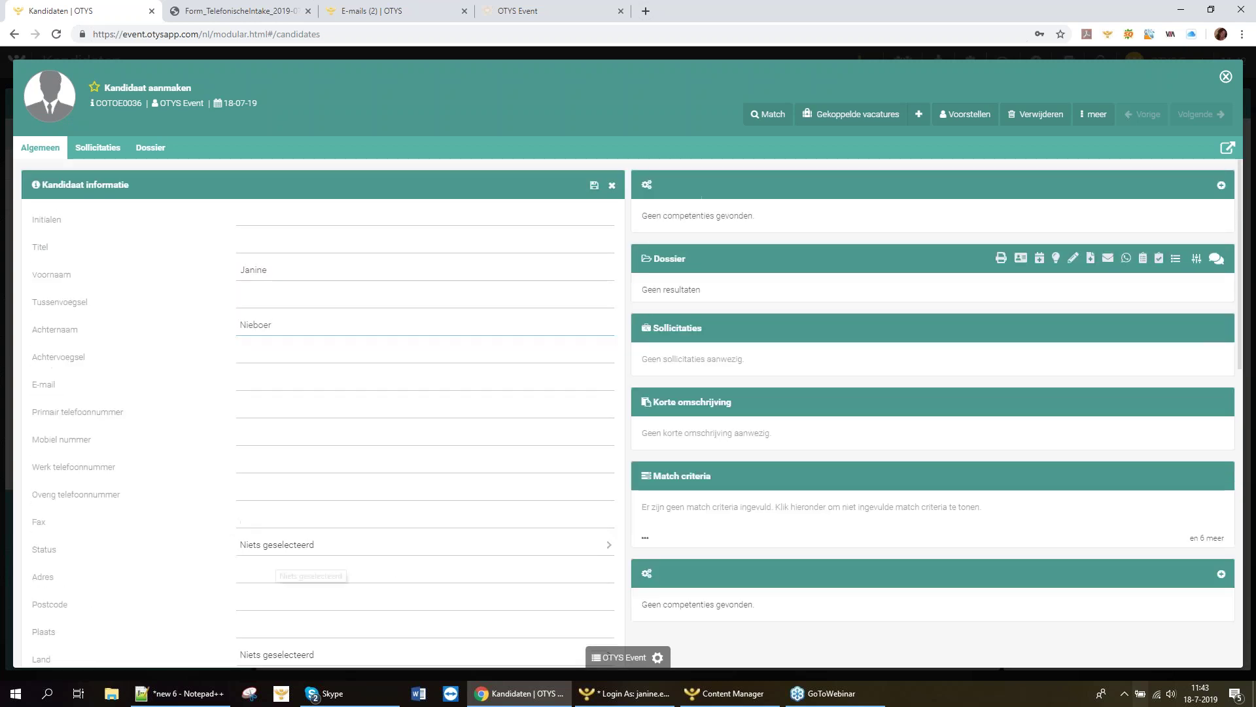
left_click(282, 382)
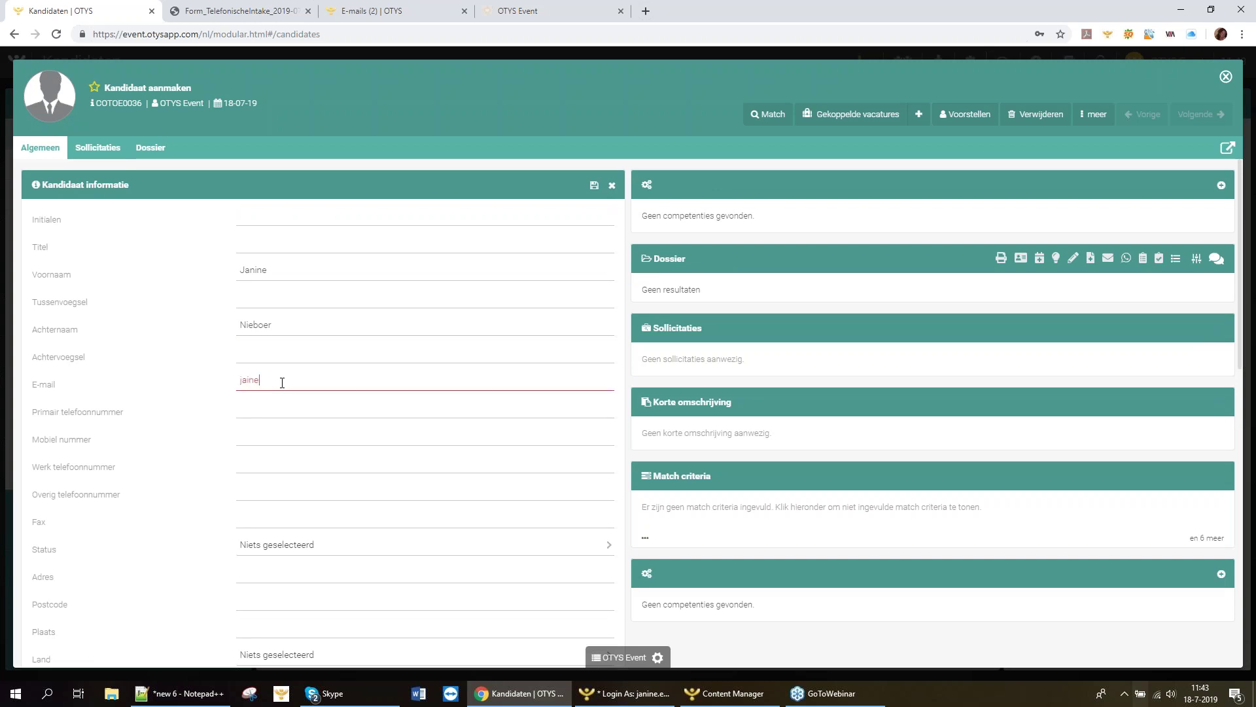
left_click(594, 186)
left_click(594, 185)
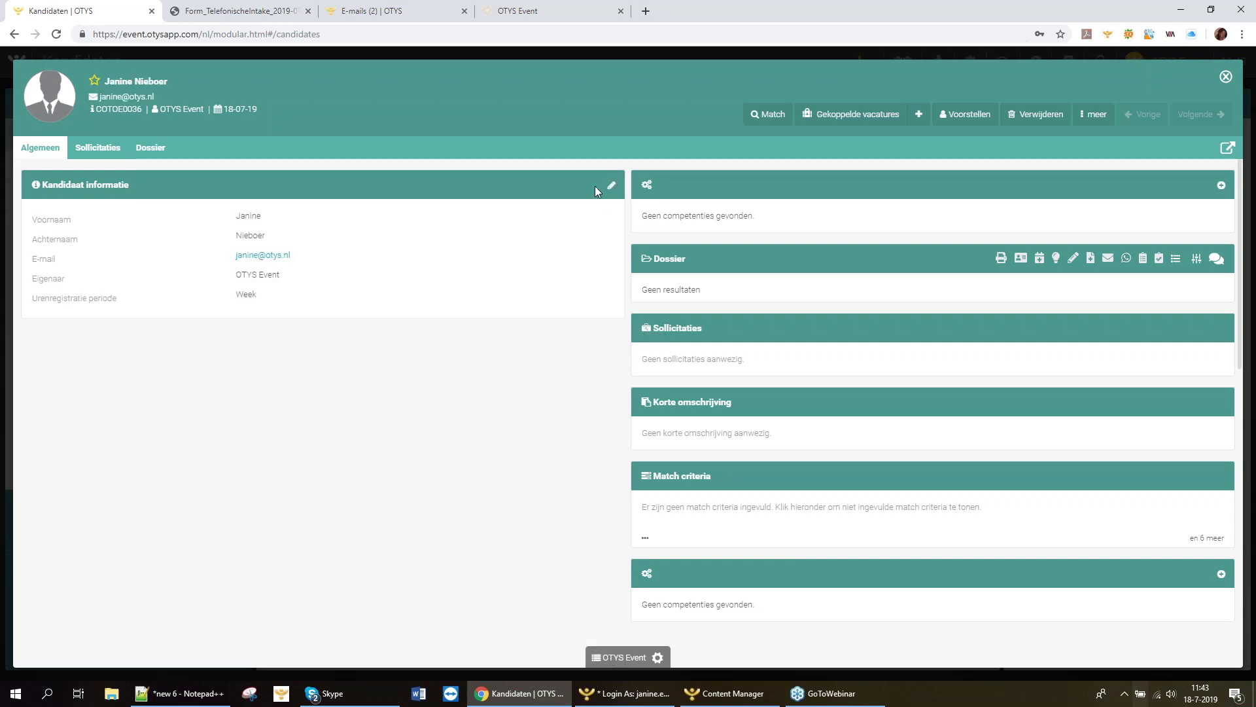
left_click(1225, 77)
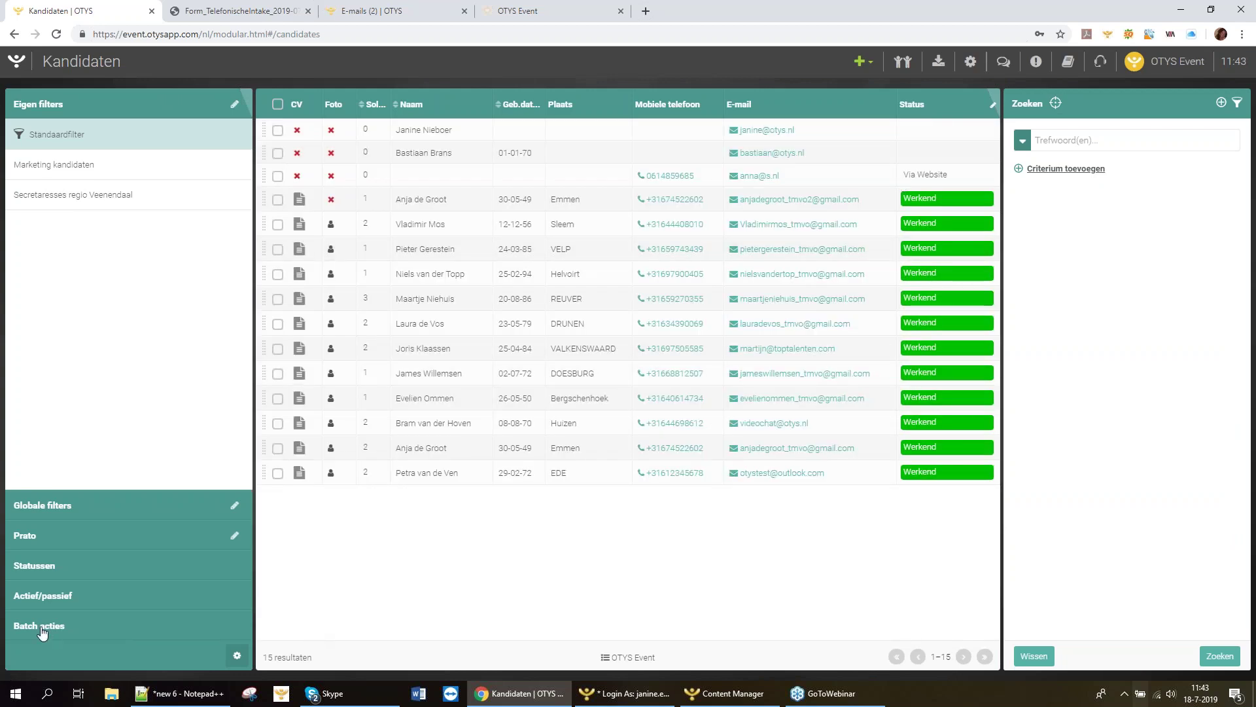
Apply the Controle gegevens kandidaat batch action to the new candidate.
left_click(39, 629)
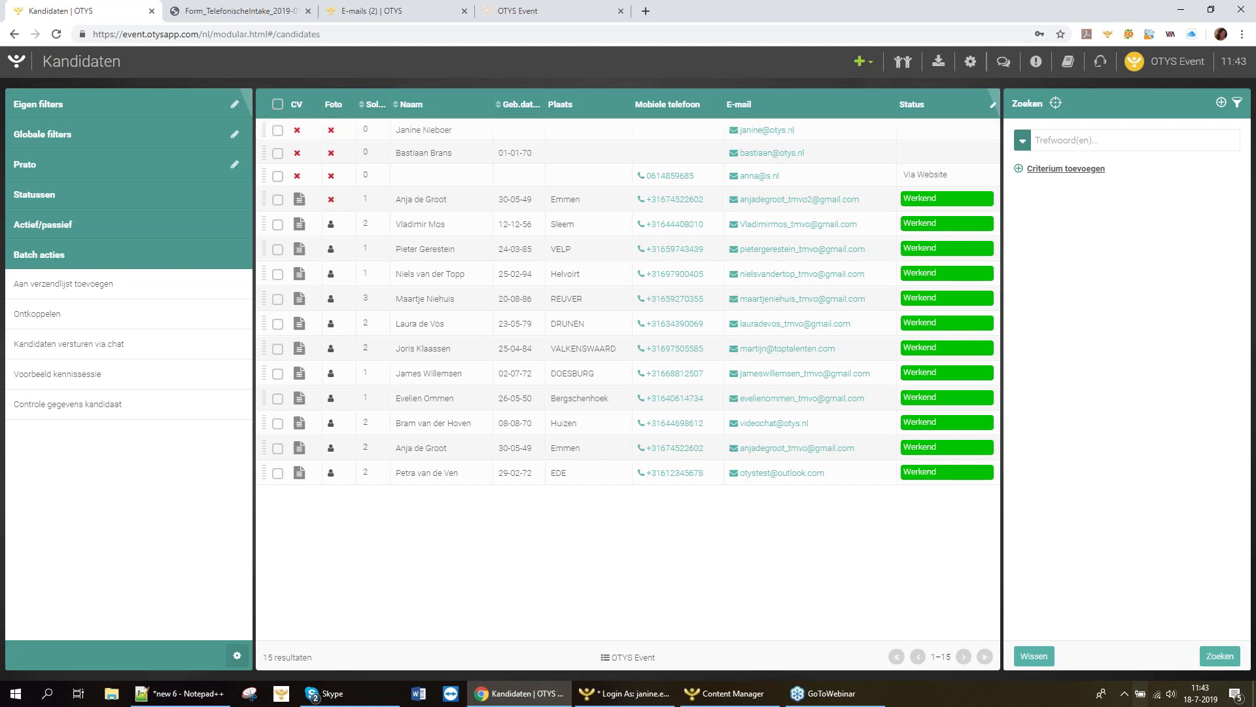
left_click(277, 129)
left_click_drag(263, 127, 100, 406)
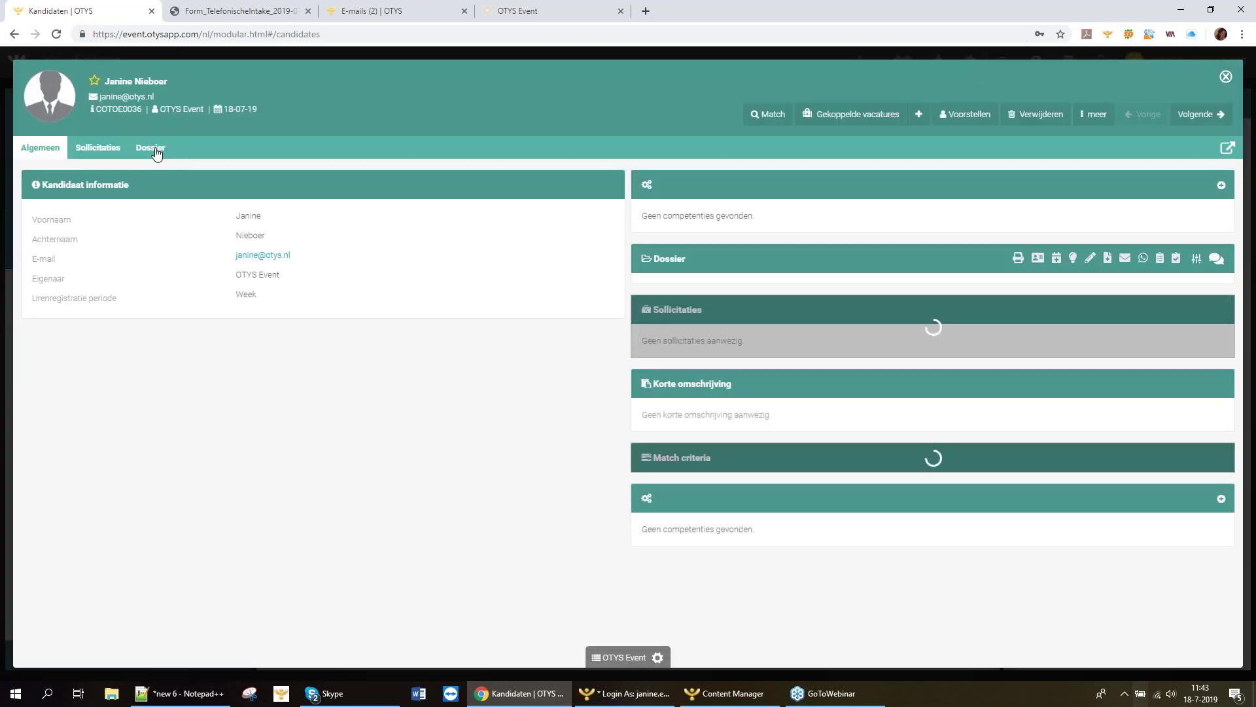
View the new candidate's dossier and check the OTYS inbox for the task e-mail.
left_click(151, 148)
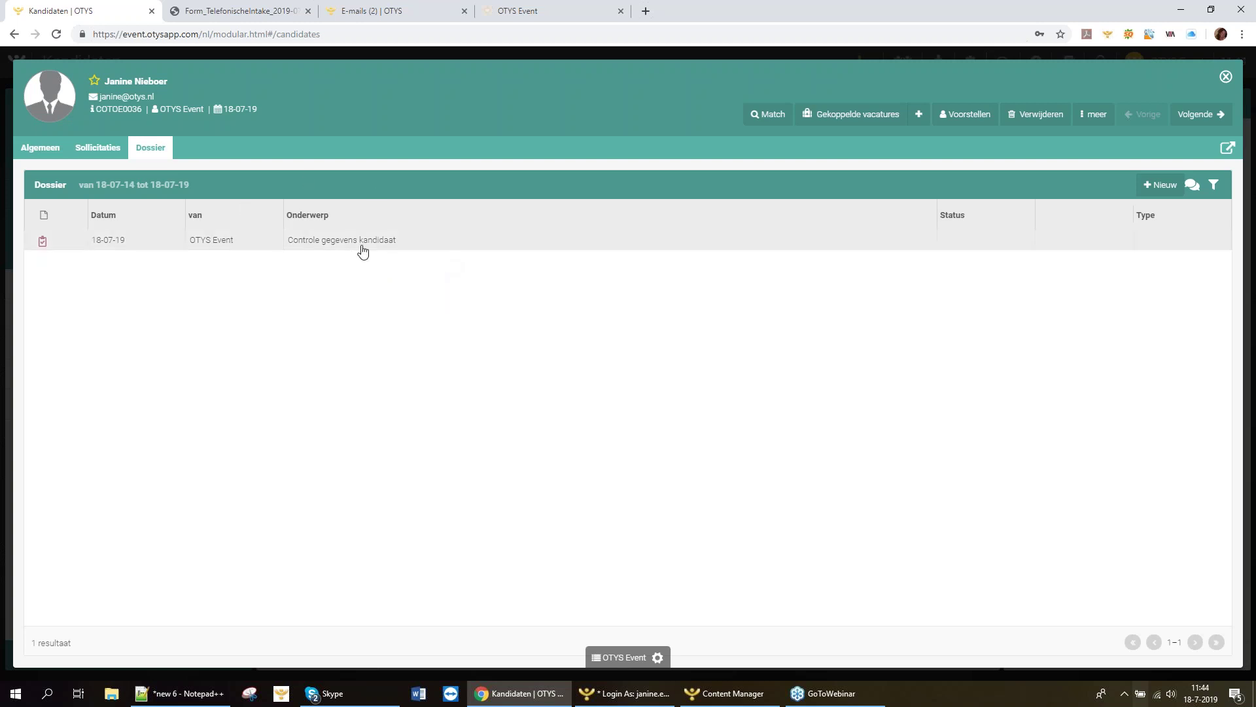
left_click(351, 14)
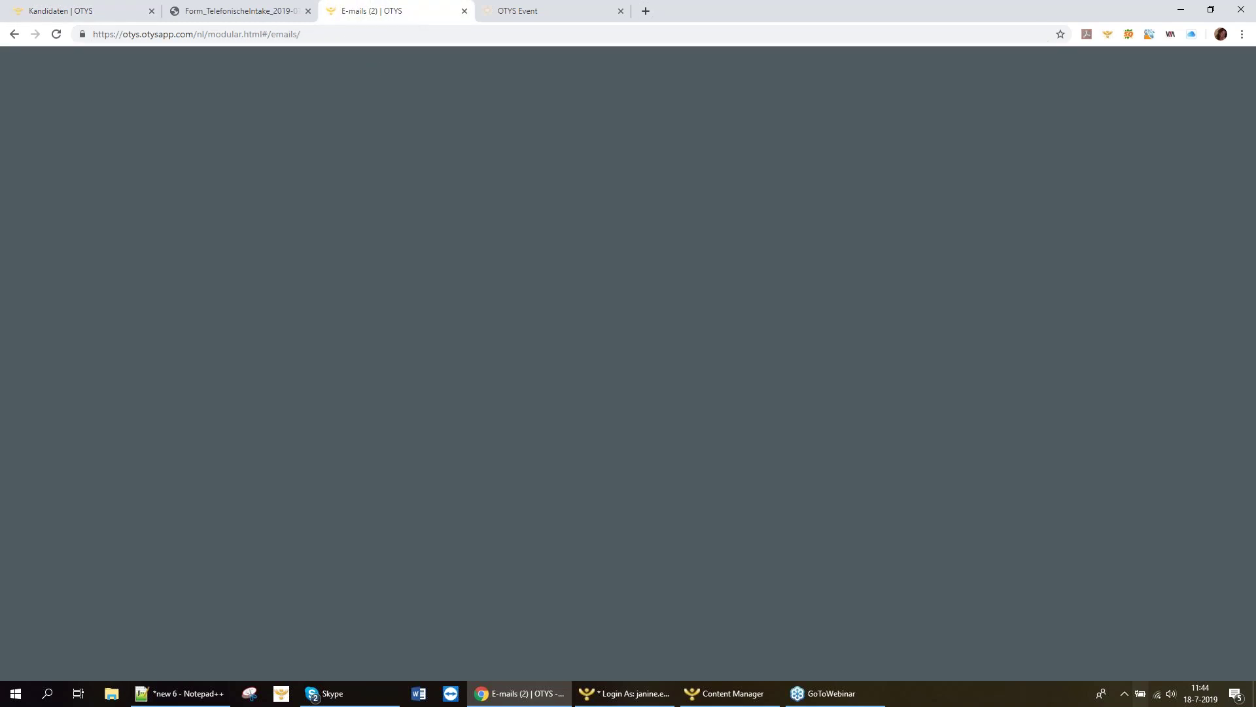
left_click(124, 140)
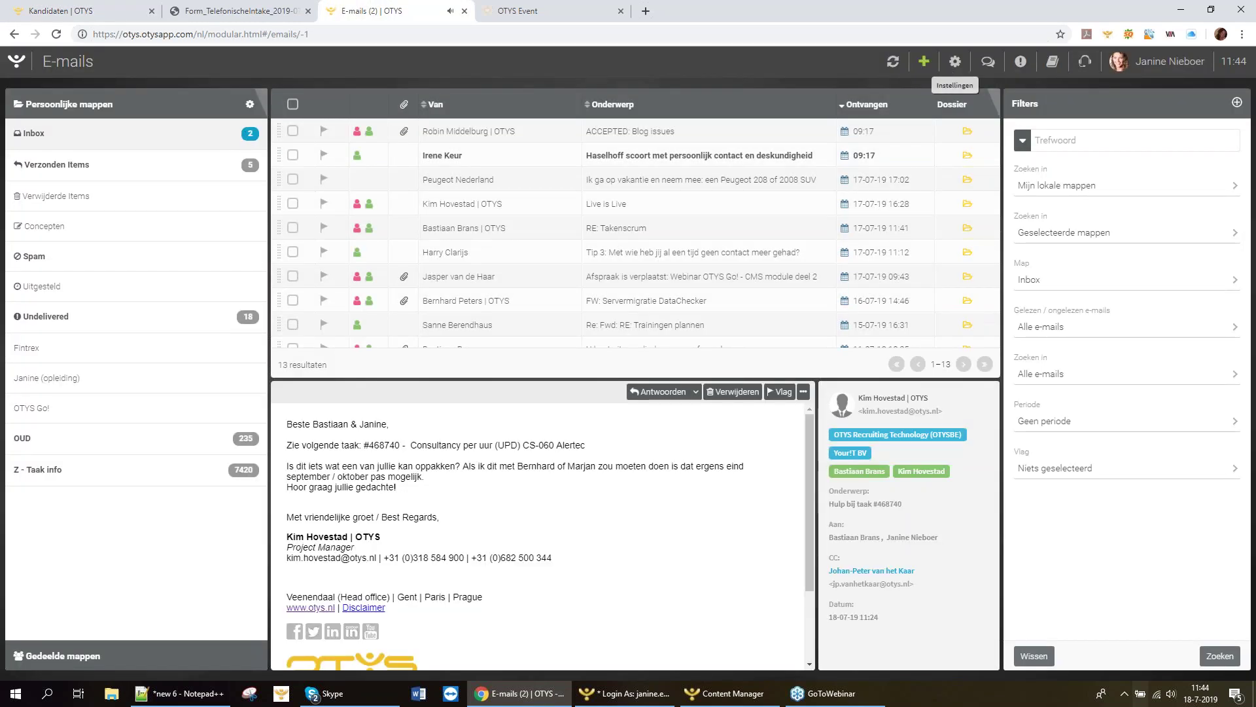
left_click(892, 63)
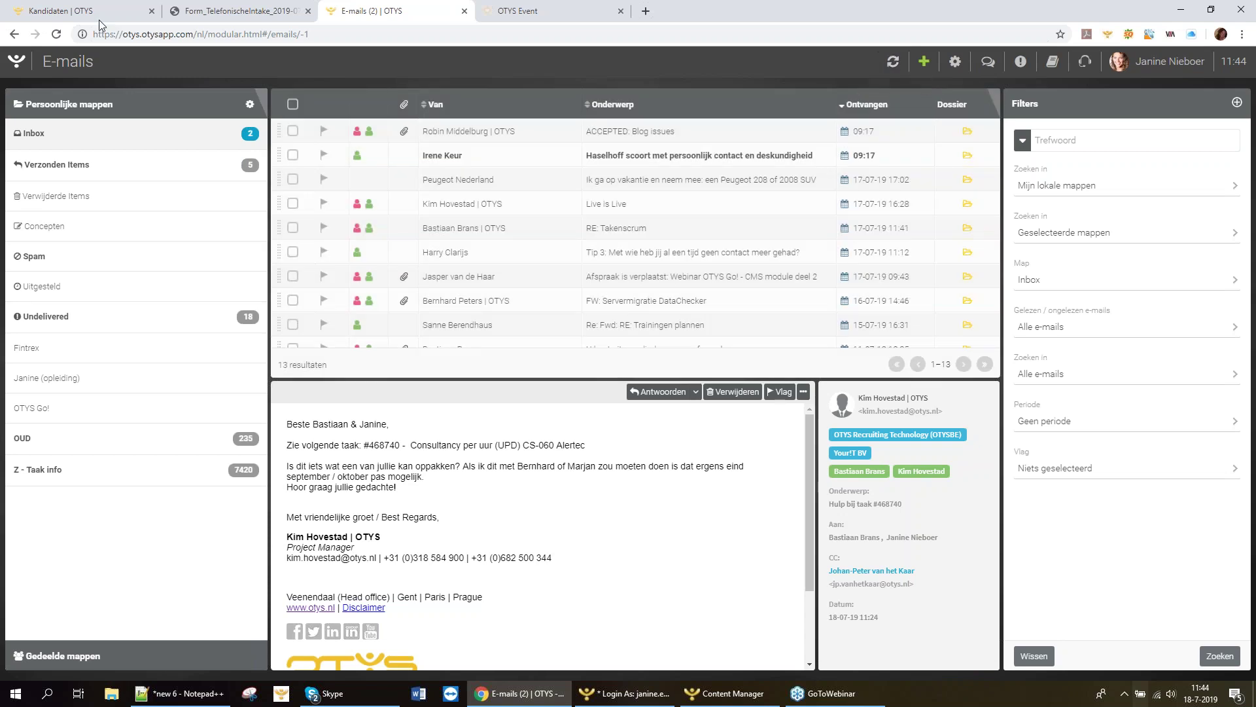
left_click(79, 11)
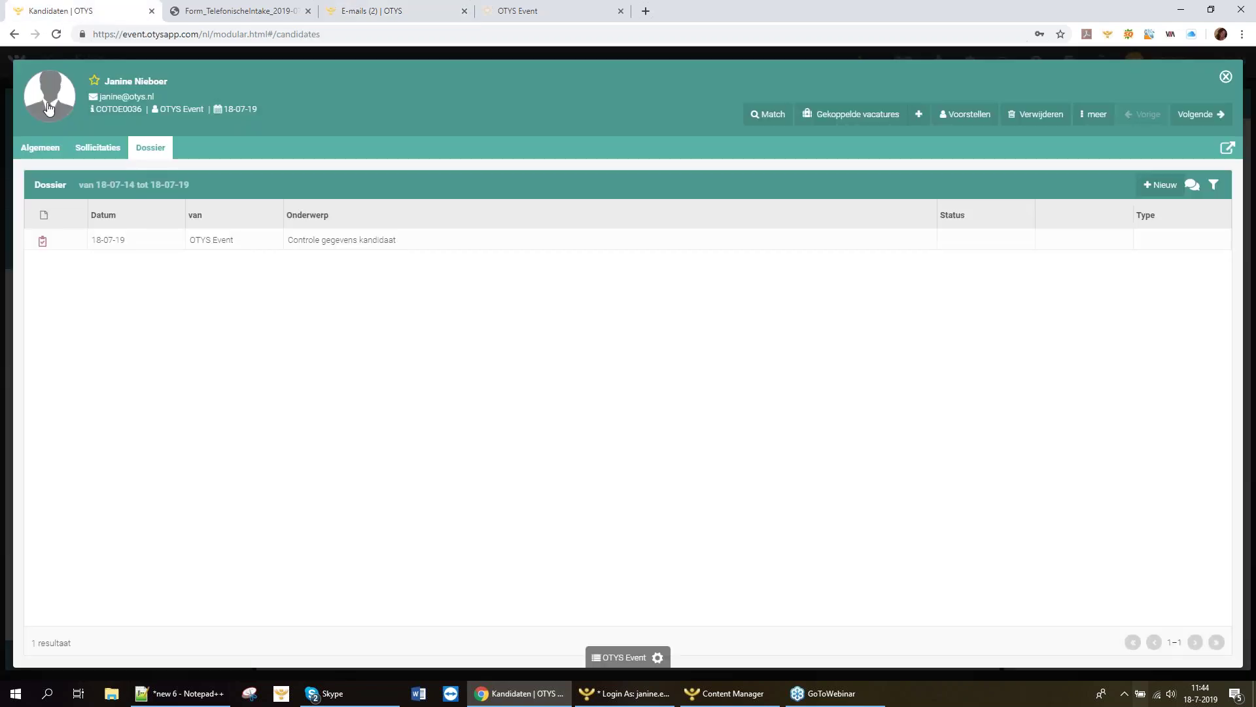
left_click(389, 13)
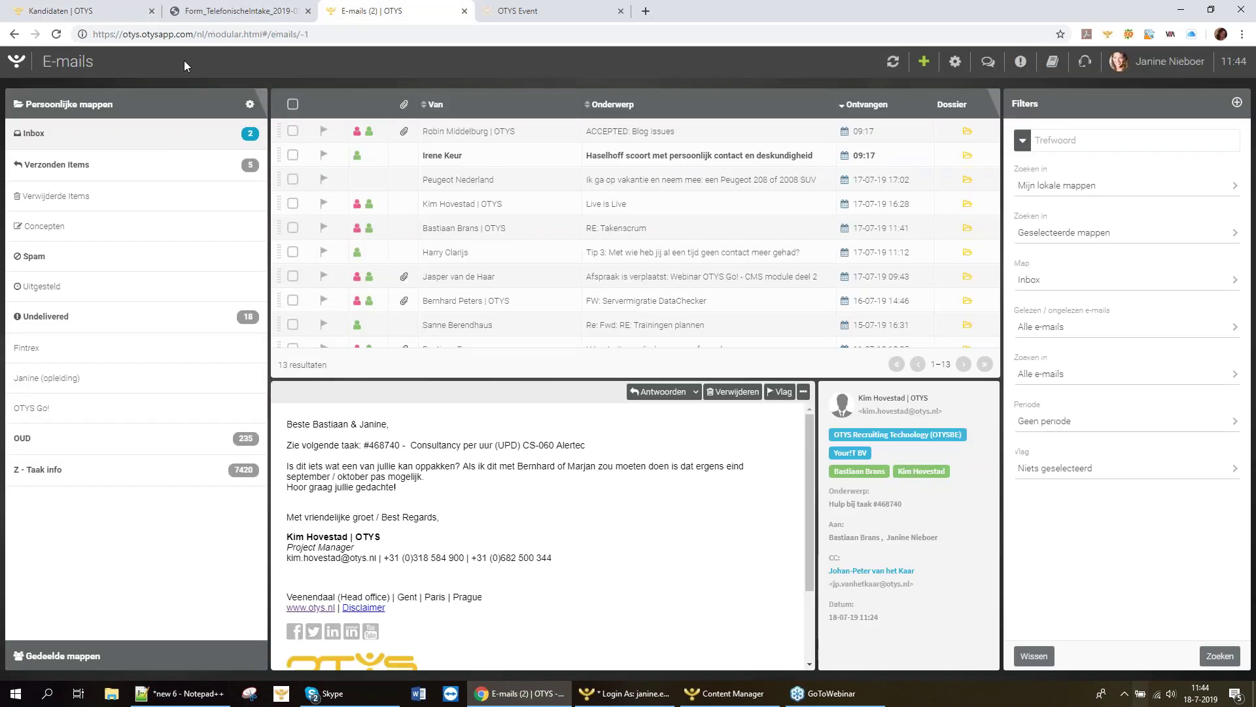
left_click(892, 61)
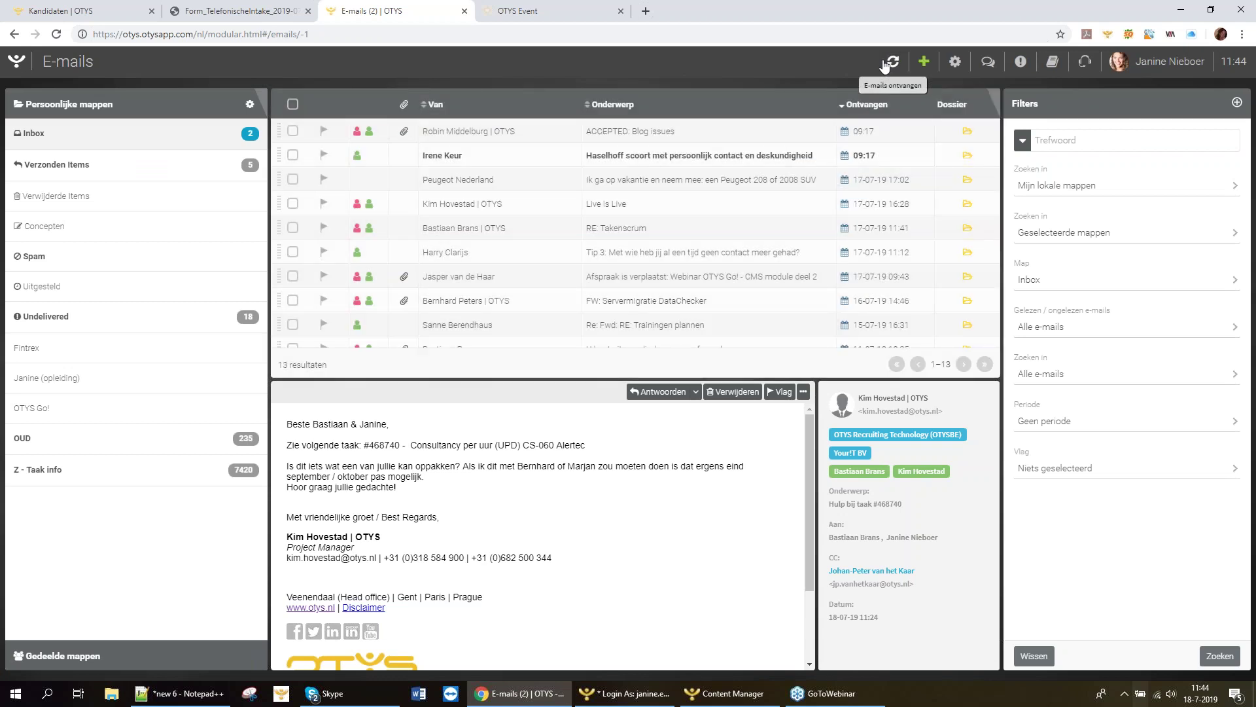
left_click(66, 9)
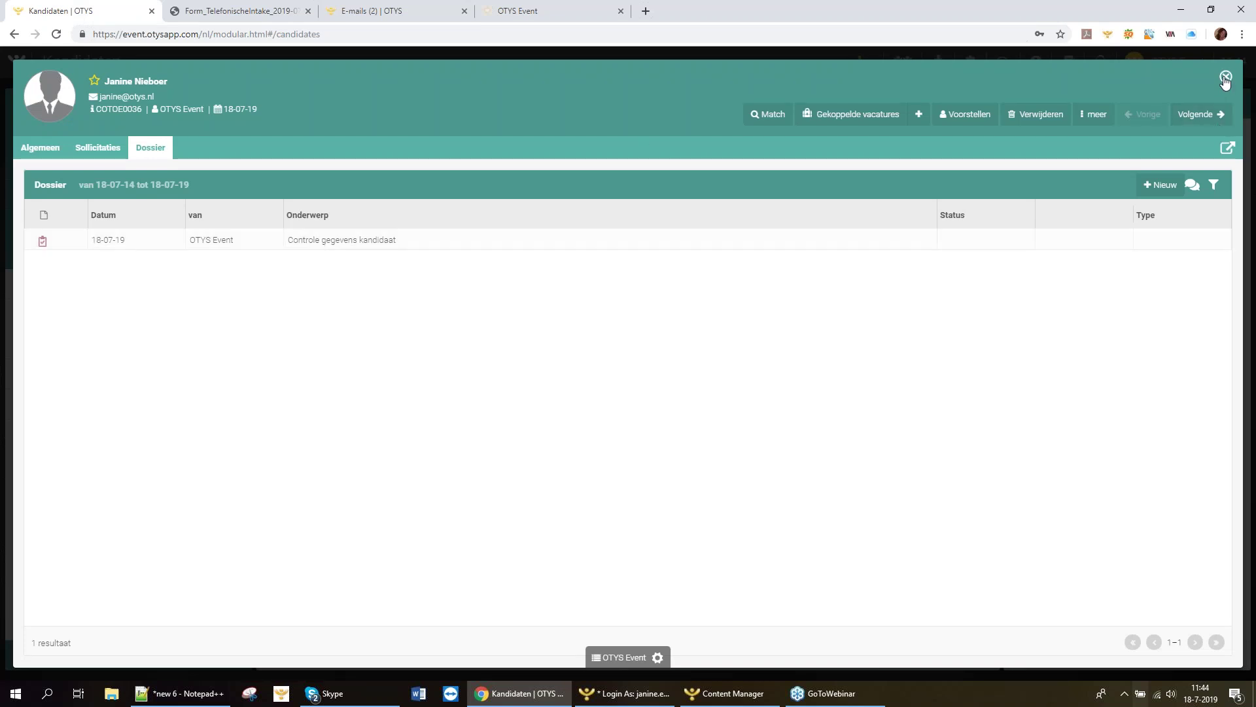
Review the paused Controle gegevens kandidaat task, then close it and the candidate record.
left_click(339, 248)
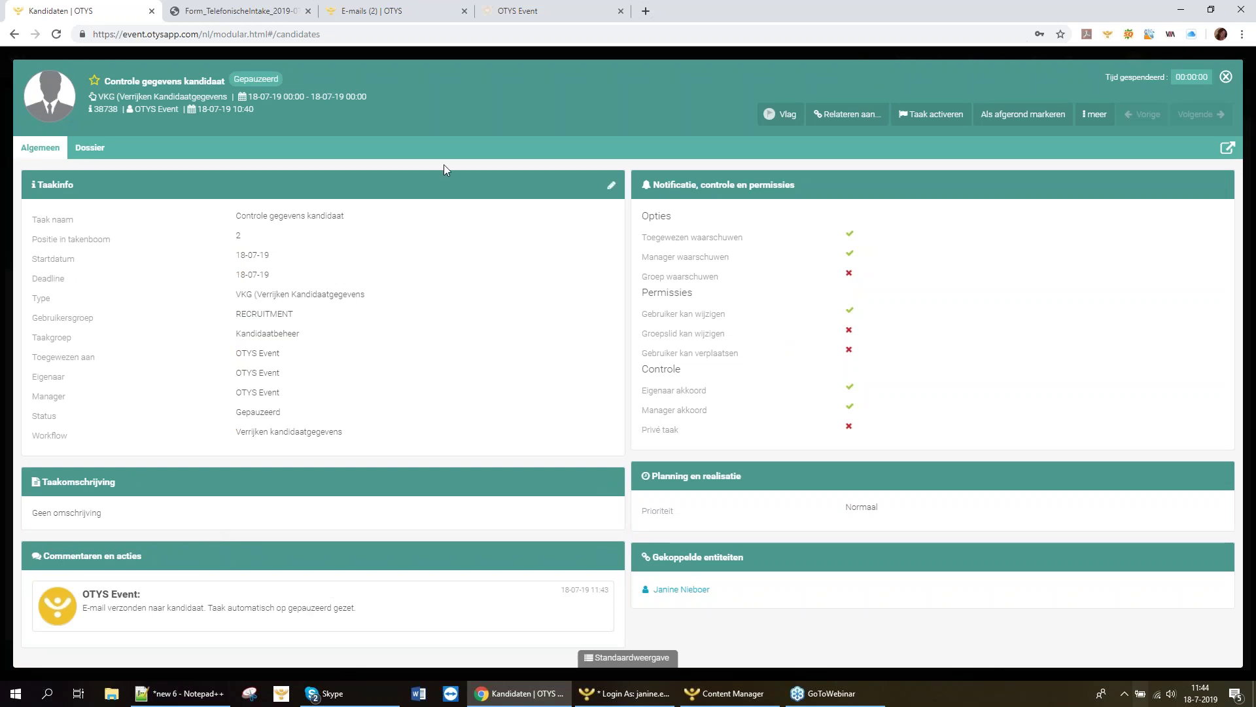
left_click(1226, 78)
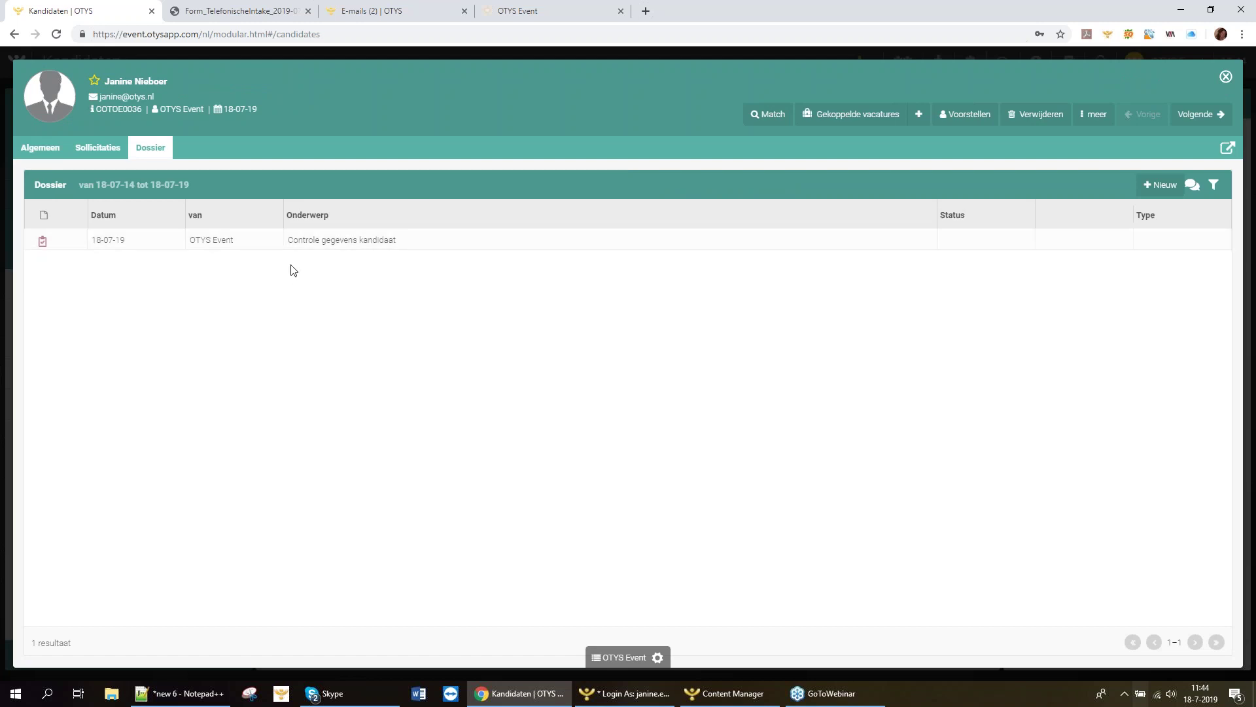
left_click(1224, 80)
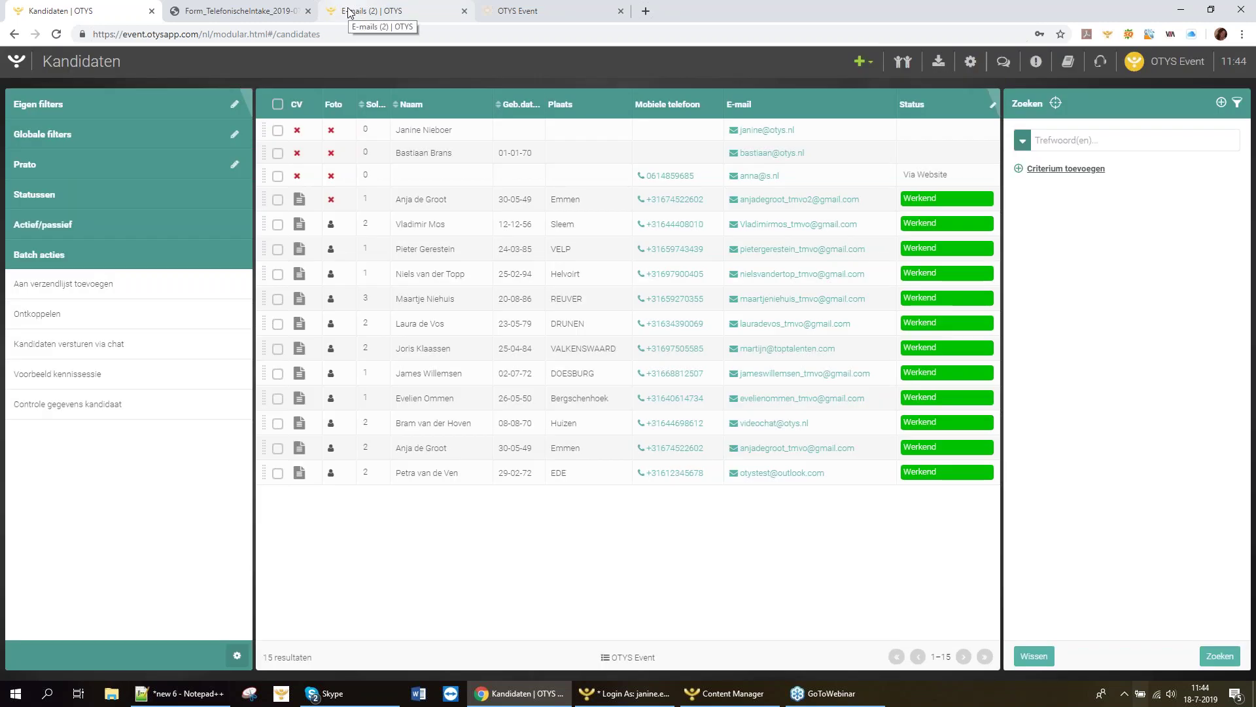
Refresh the E-mails inbox until 'FW: Jouw gegevens in onze database' arrives, then open it.
left_click(349, 11)
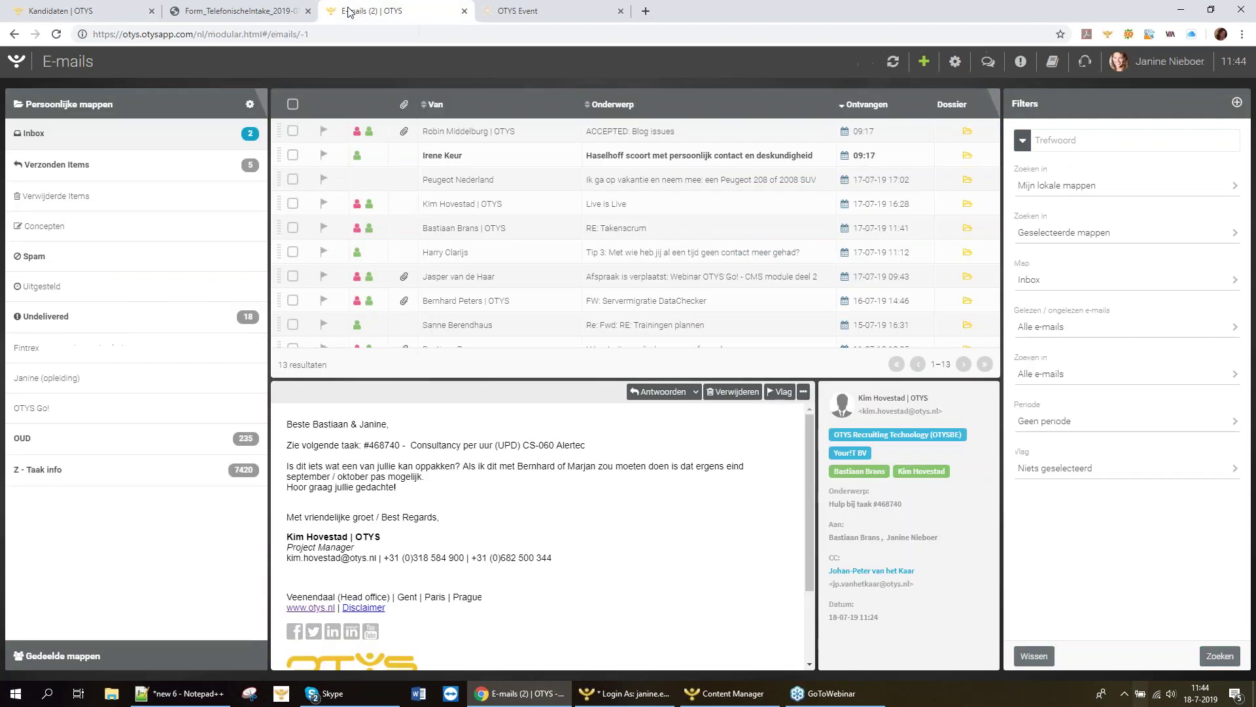
left_click(894, 61)
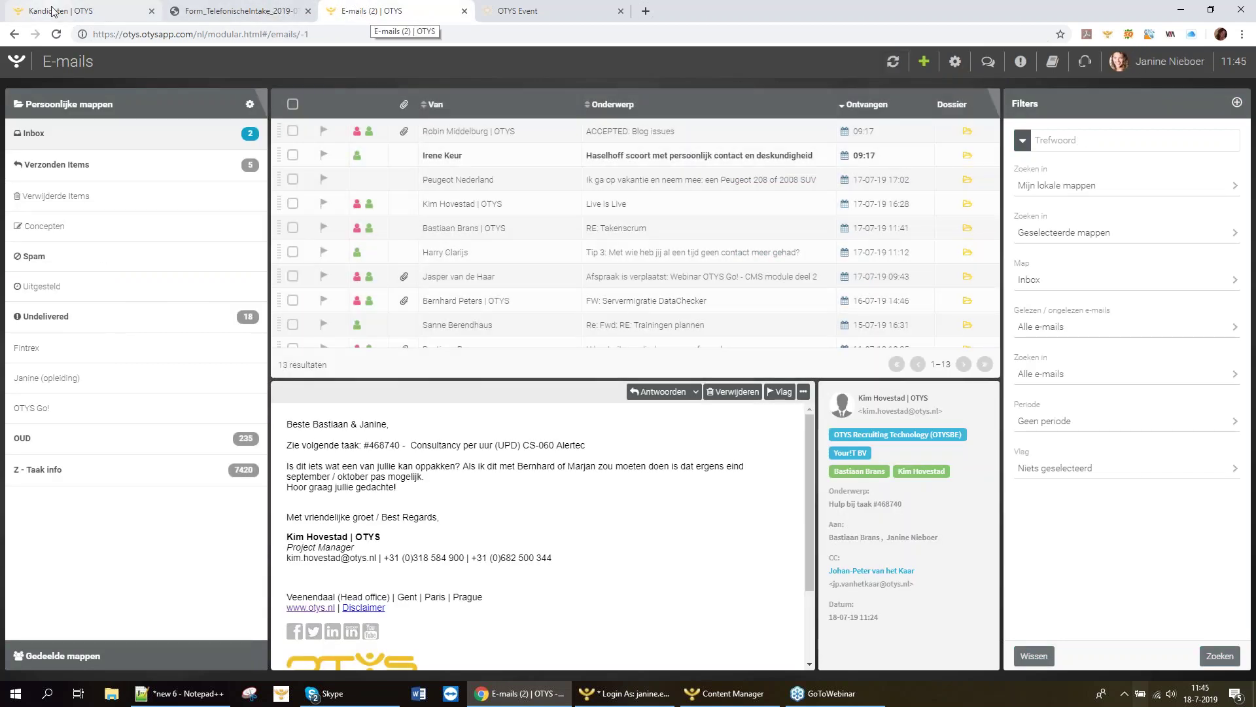
left_click(54, 12)
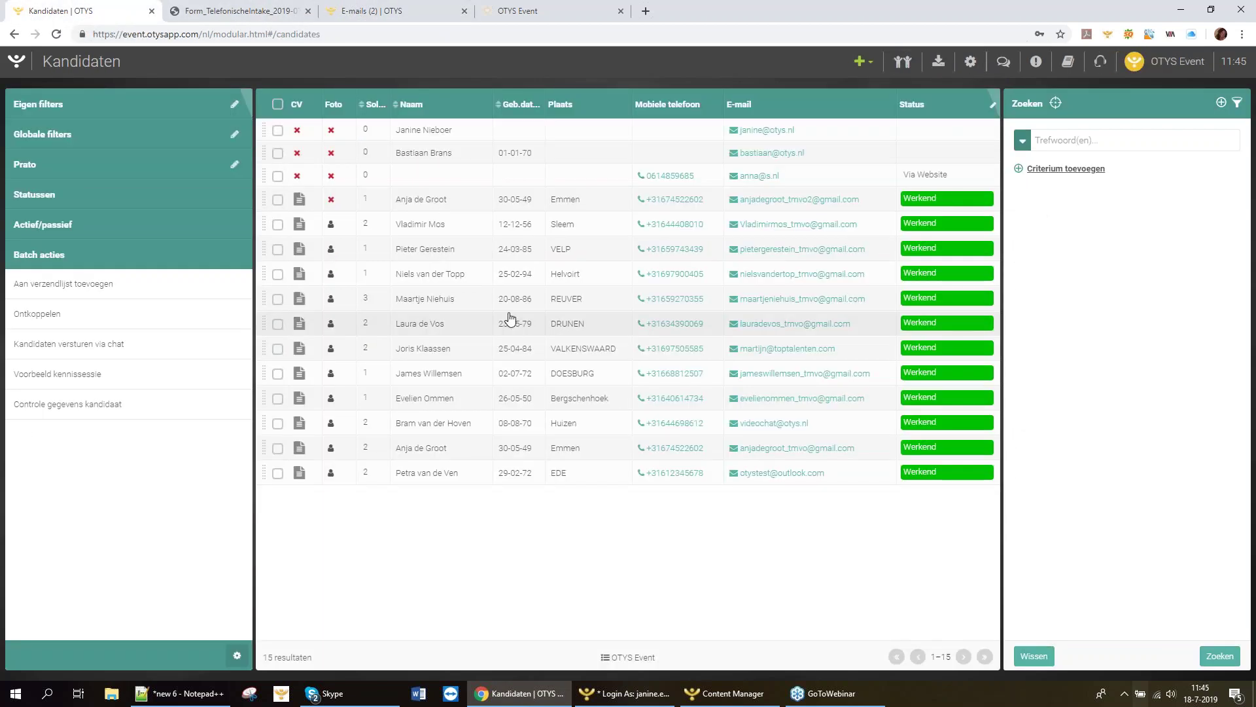
left_click(346, 12)
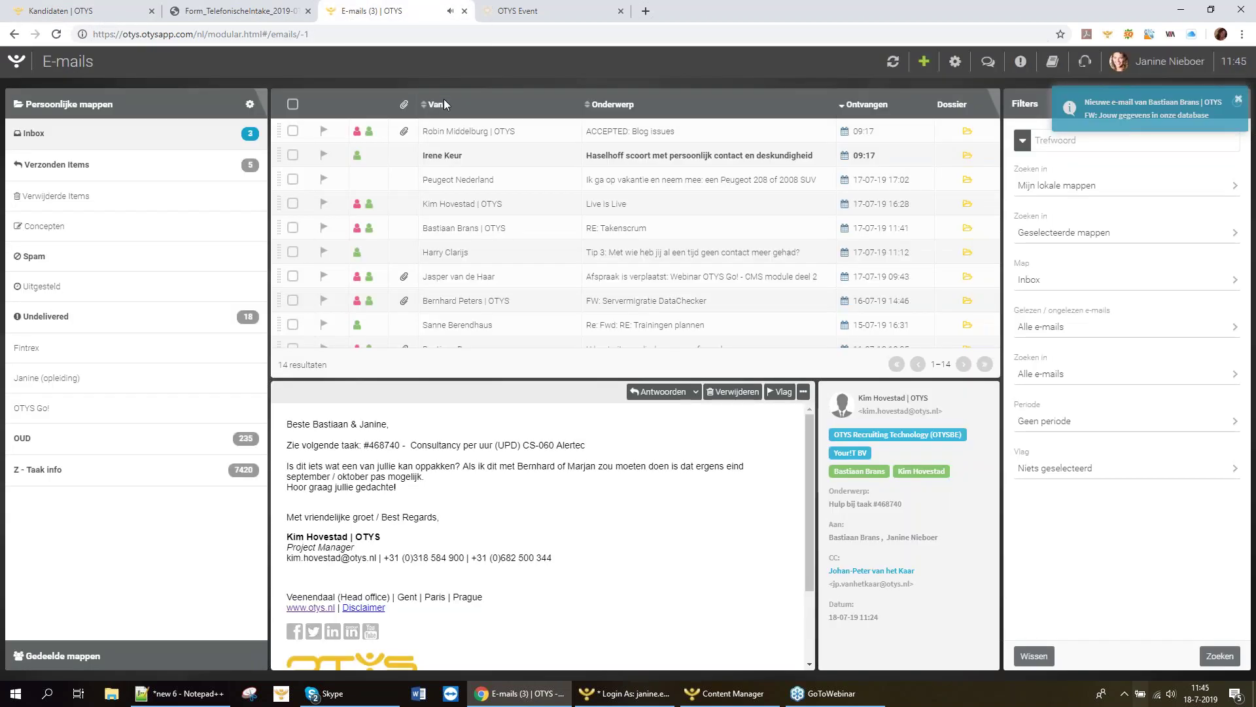
left_click(72, 137)
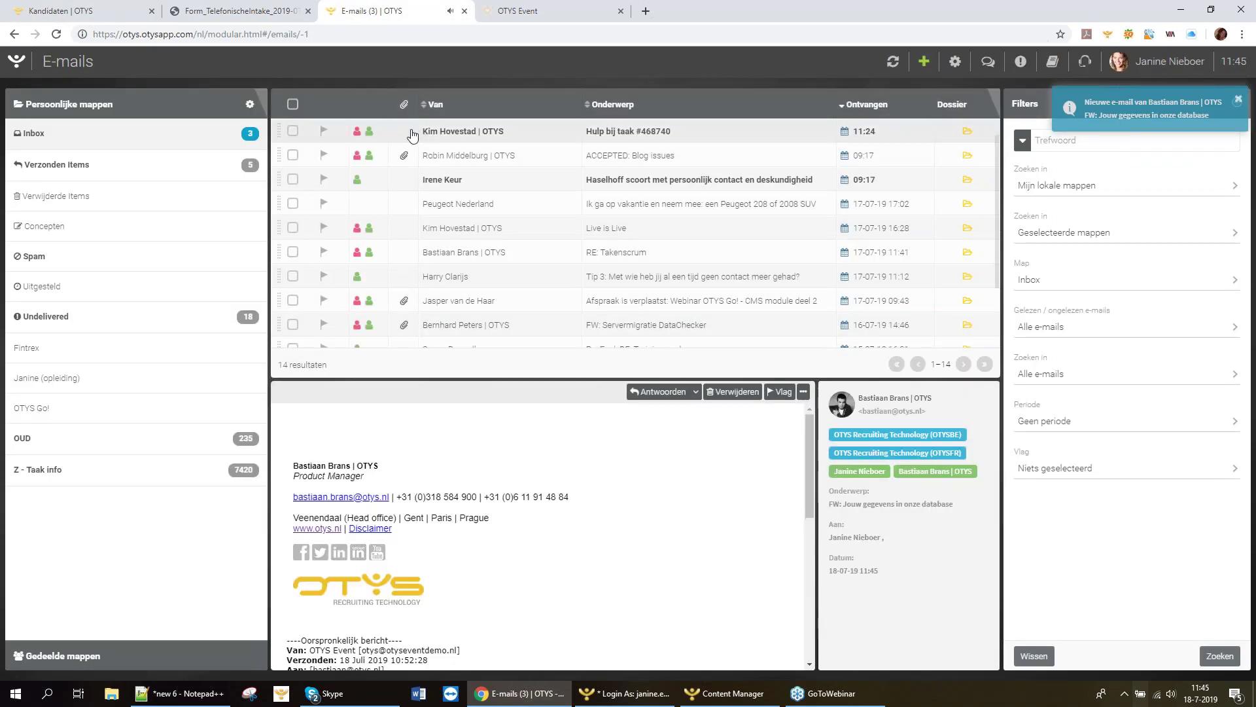
left_click(87, 137)
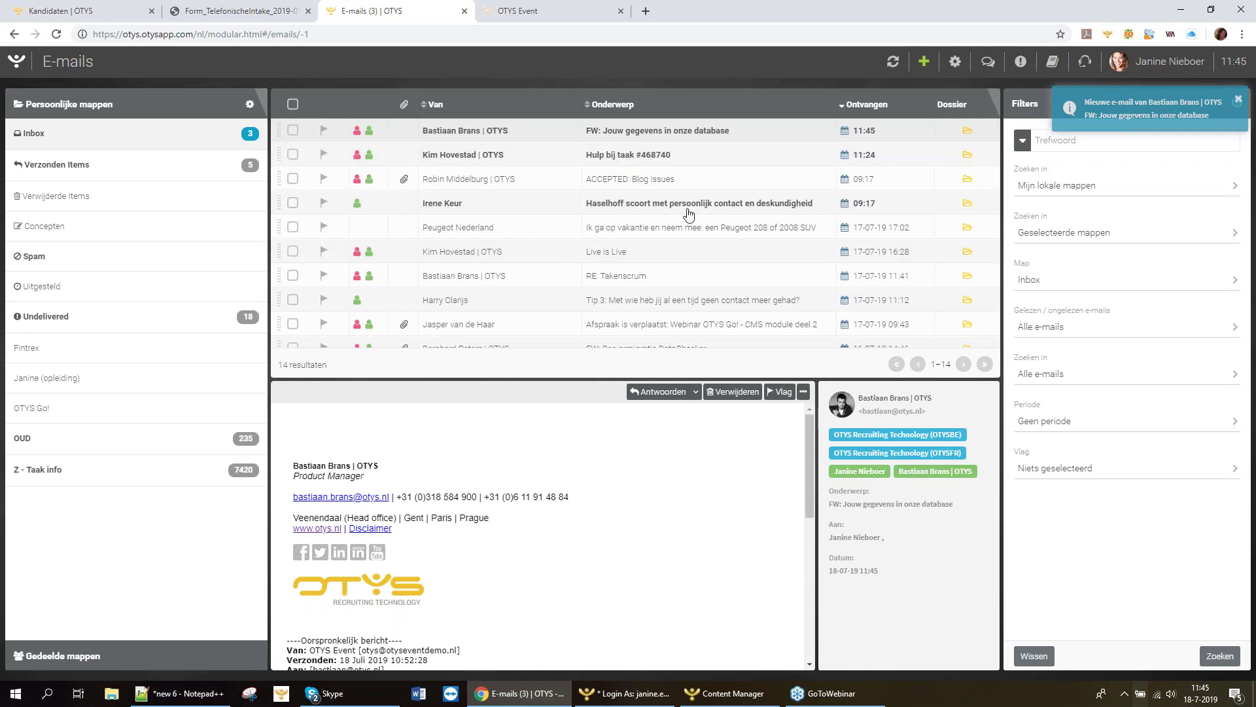
double_click(644, 130)
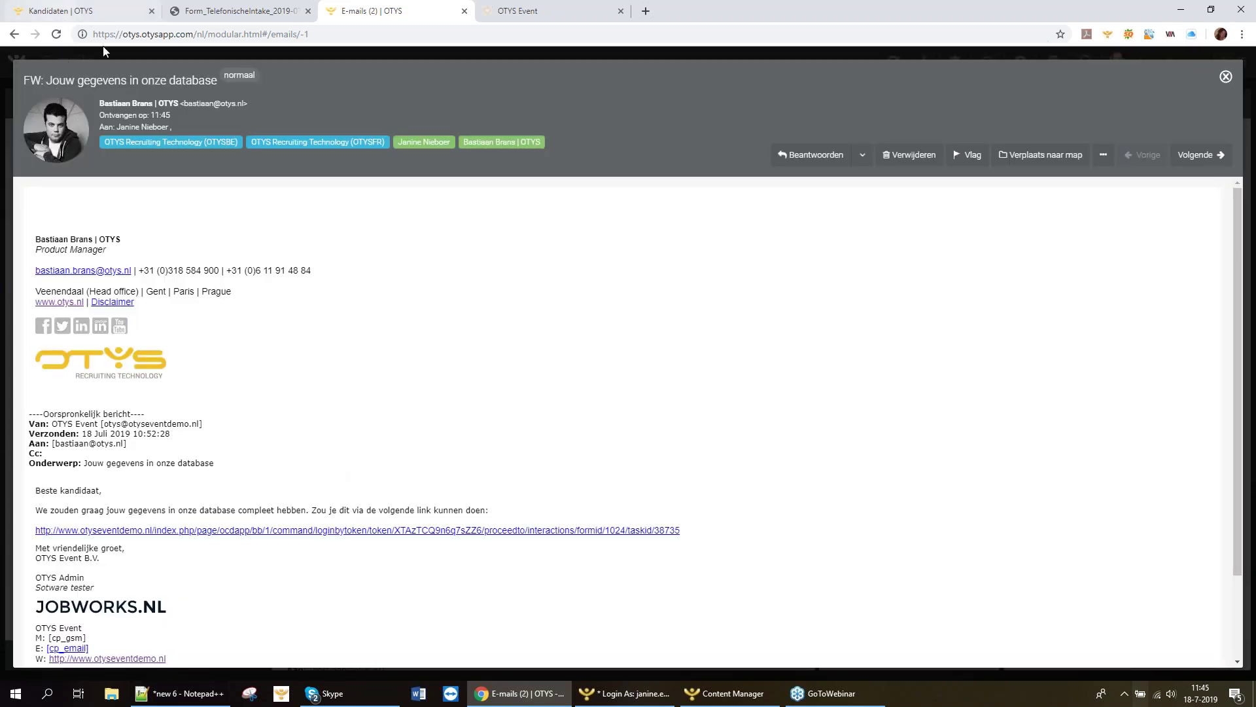
Follow the email's otyseventdemo.nl link to the prefilled Verrijken kandidaatgegevens form in a new tab.
scroll(389, 354, "down", 3)
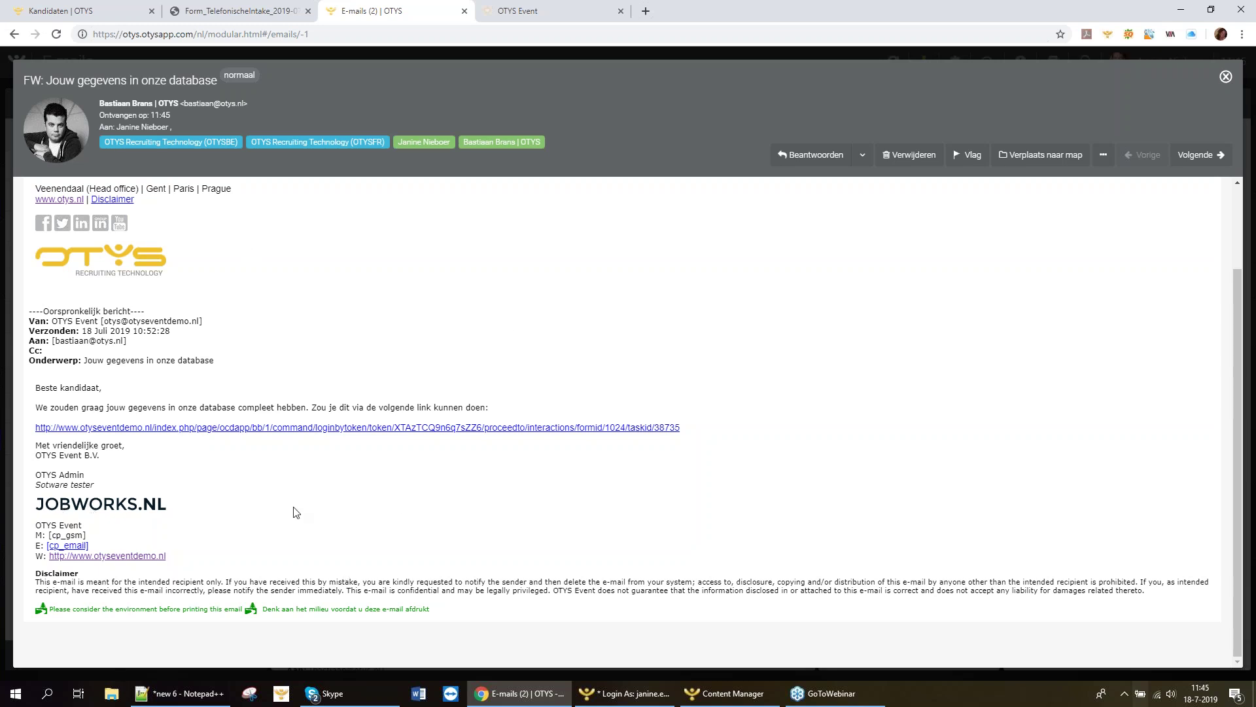
left_click(280, 428)
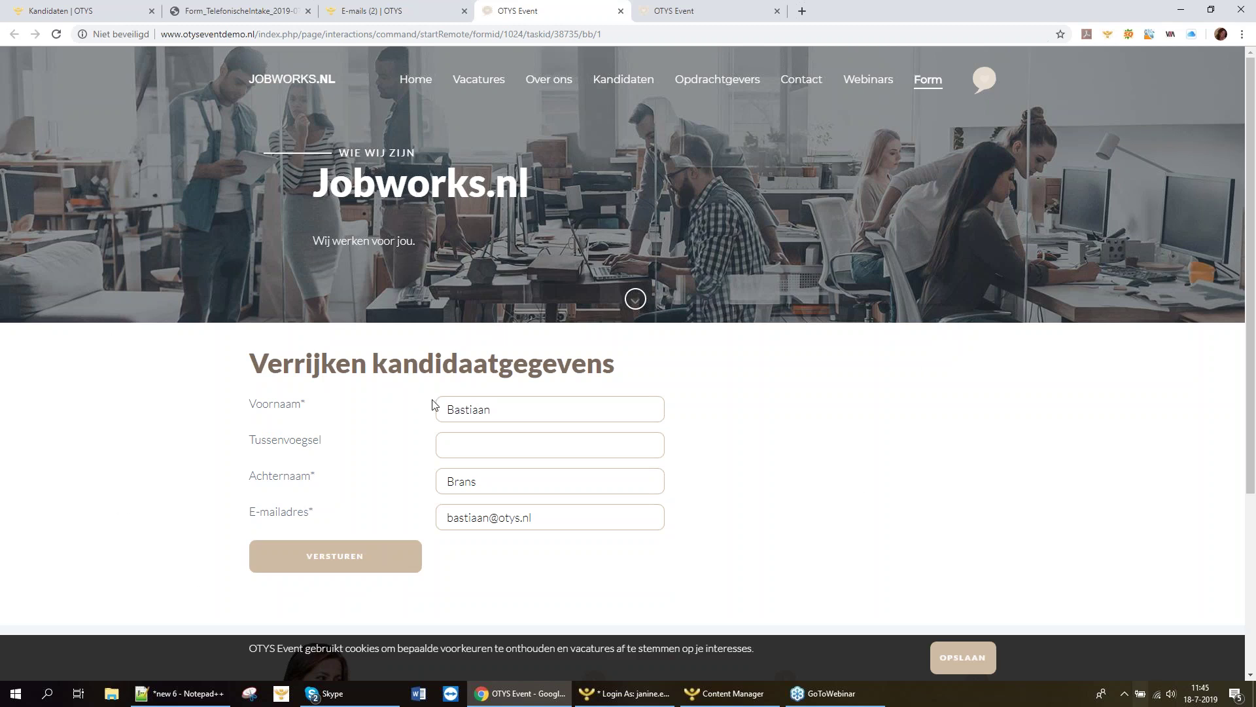
left_click_drag(524, 409, 442, 409)
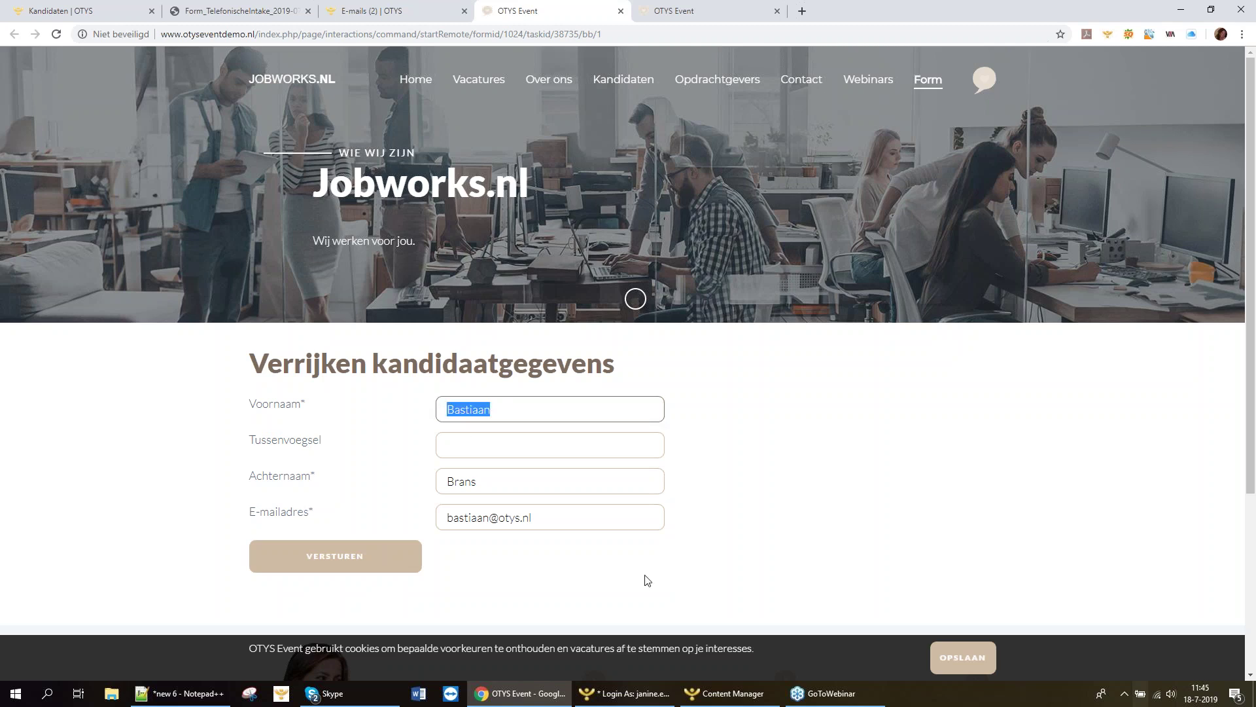
key("Tab")
key("Tab")
key("Tab")
left_click(915, 431)
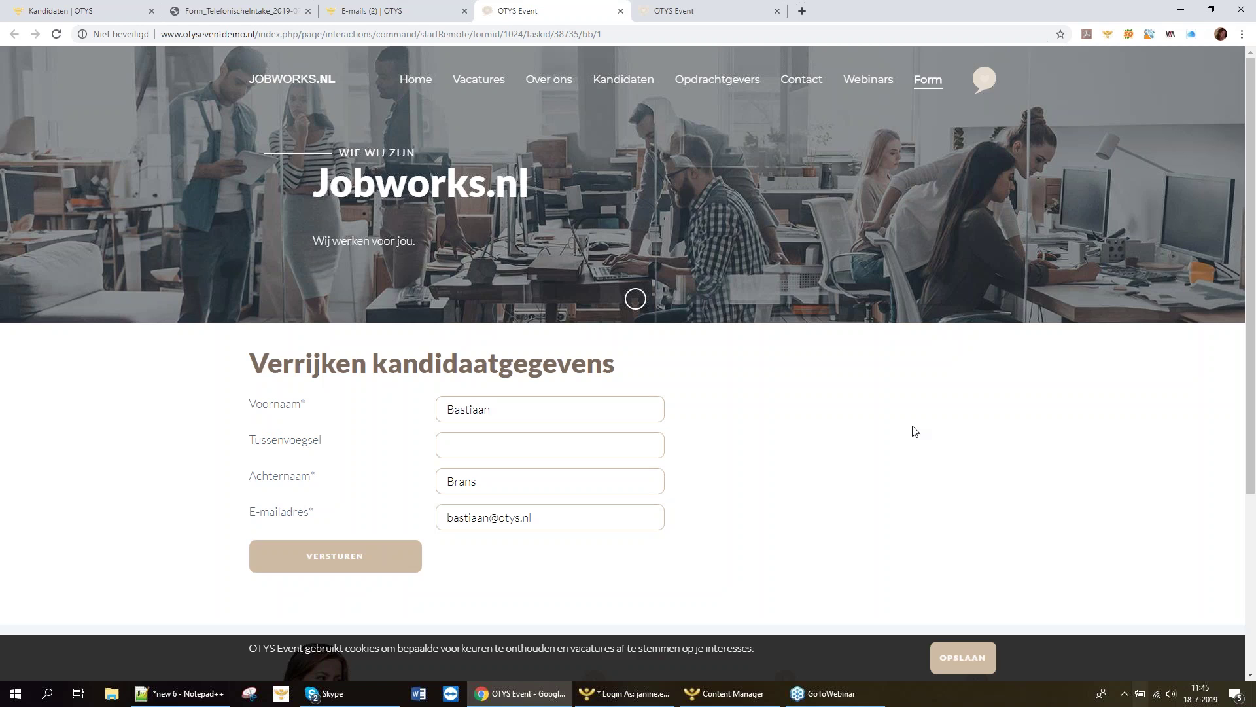
scroll(871, 434, "down", 4)
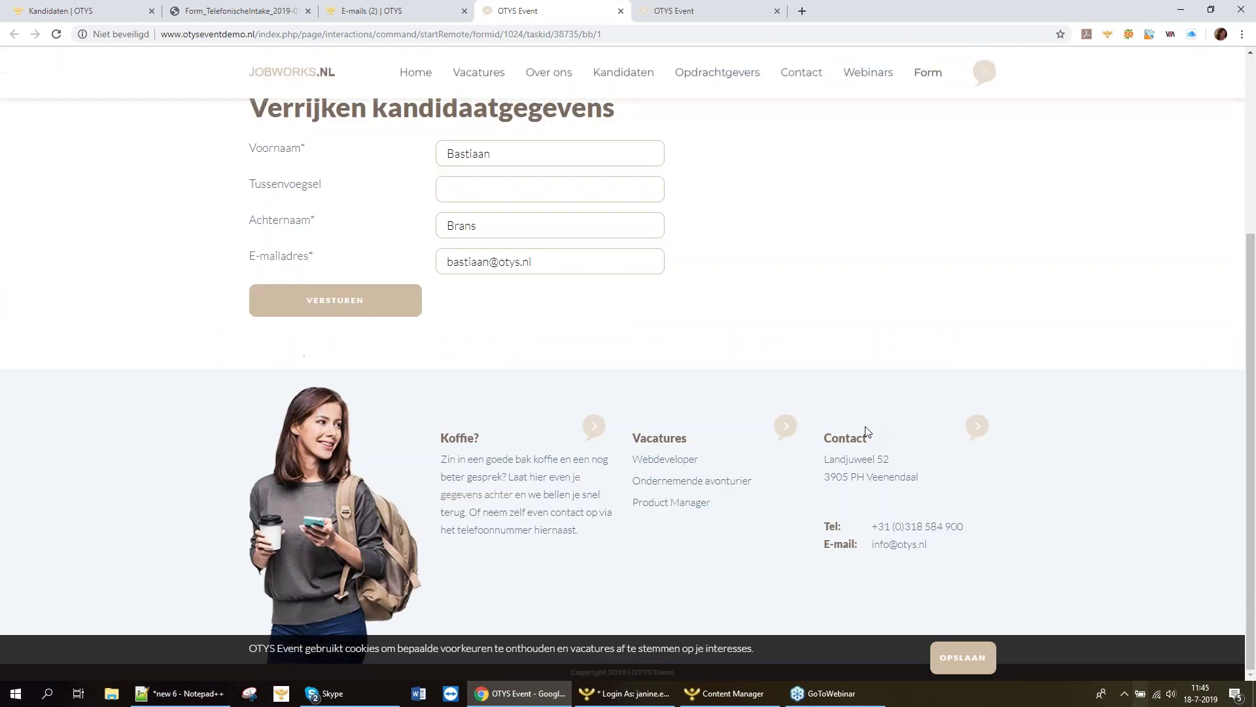
scroll(861, 422, "up", 3)
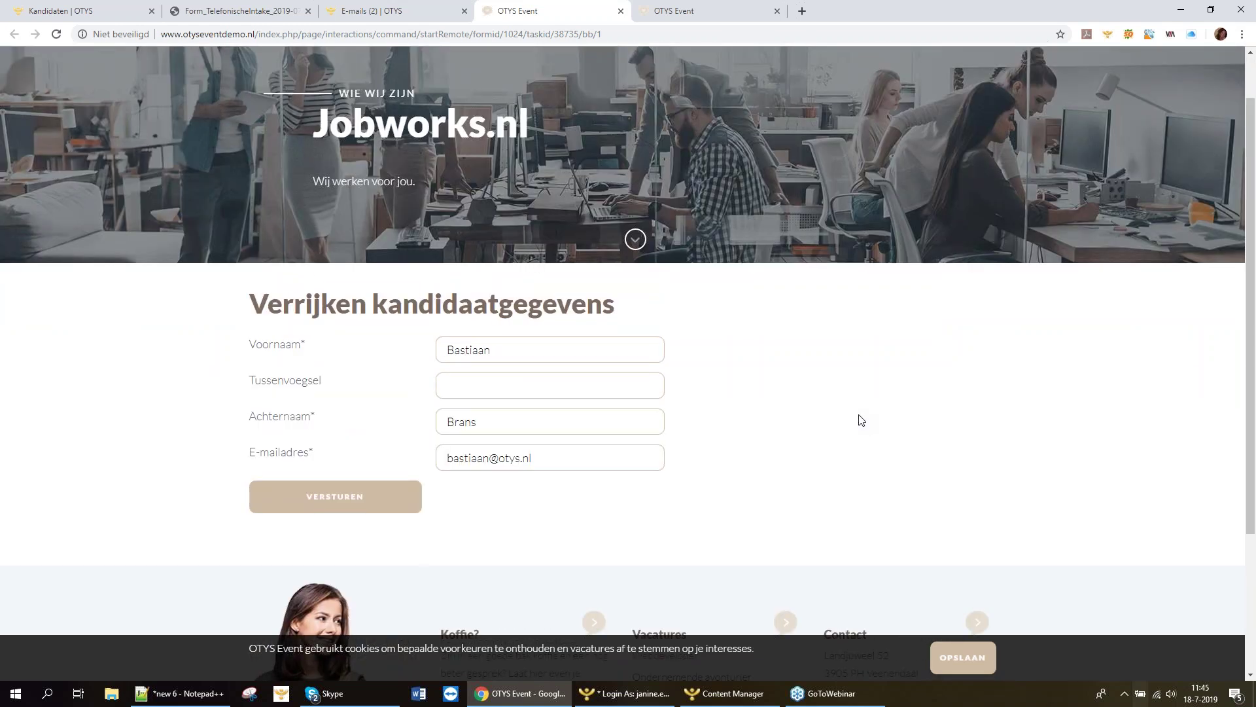